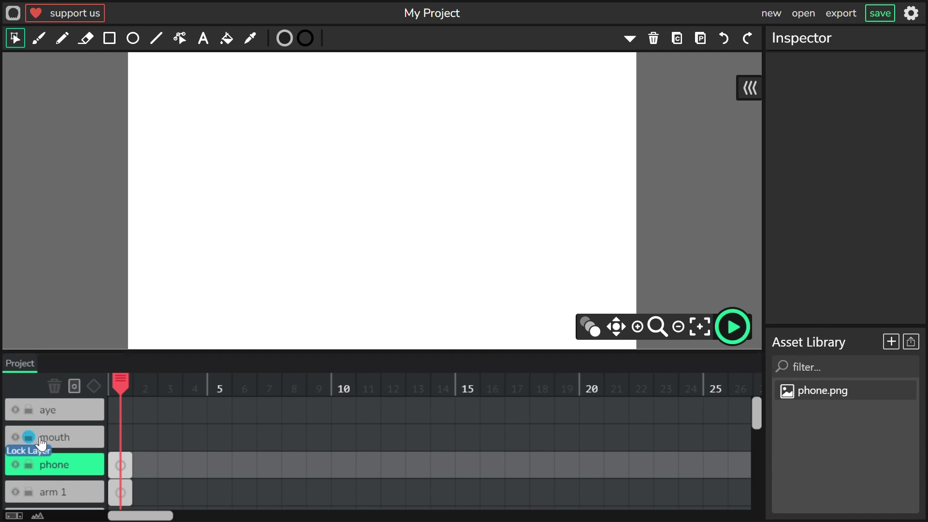
Look through the timeline's layer list from the aye layer down to leg 2
{"action": "scroll", "coordinate": [41, 445], "scroll_direction": "down", "scroll_amount": 3}
{"action": "scroll", "coordinate": [41, 445], "scroll_direction": "up", "scroll_amount": 3}
{"action": "scroll", "coordinate": [42, 443], "scroll_direction": "down", "scroll_amount": 3}
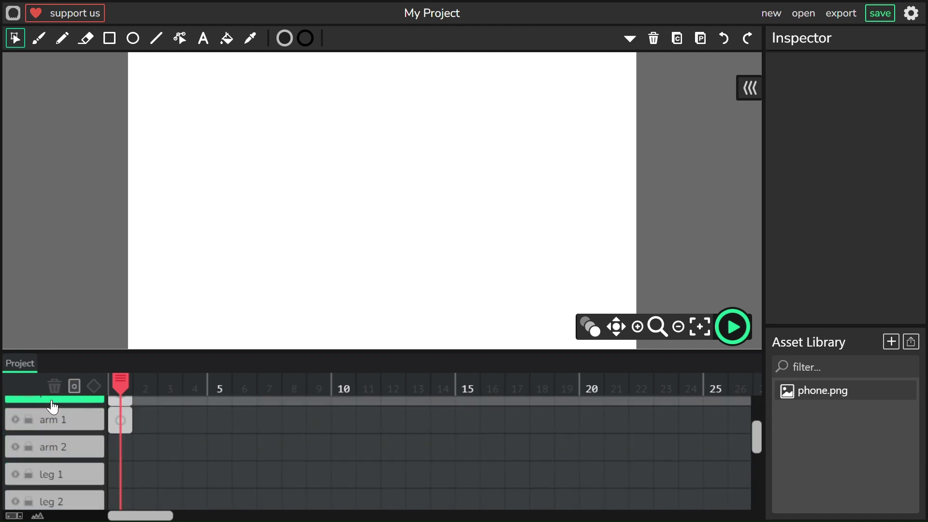
{"action": "scroll", "coordinate": [51, 408], "scroll_direction": "down", "scroll_amount": 3}
{"action": "scroll", "coordinate": [48, 408], "scroll_direction": "up", "scroll_amount": 5}
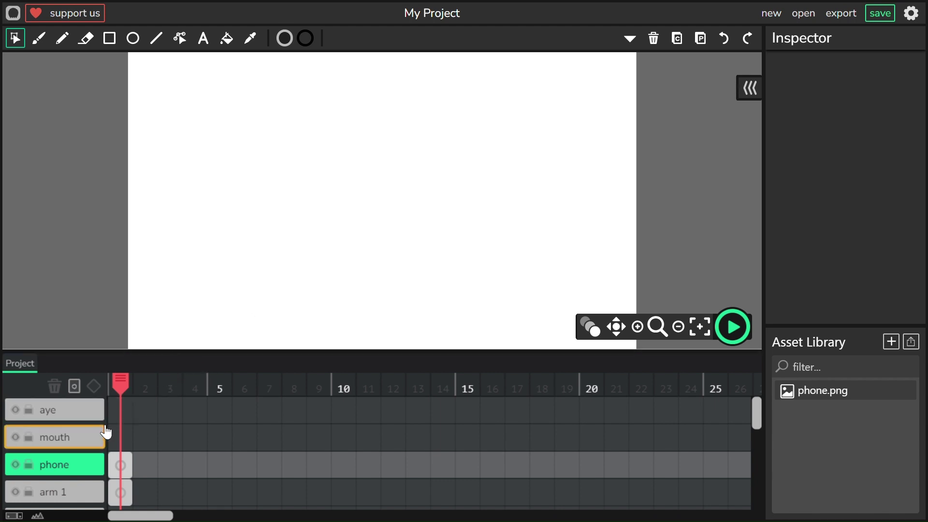
{"action": "scroll", "coordinate": [83, 429], "scroll_direction": "down", "scroll_amount": 5}
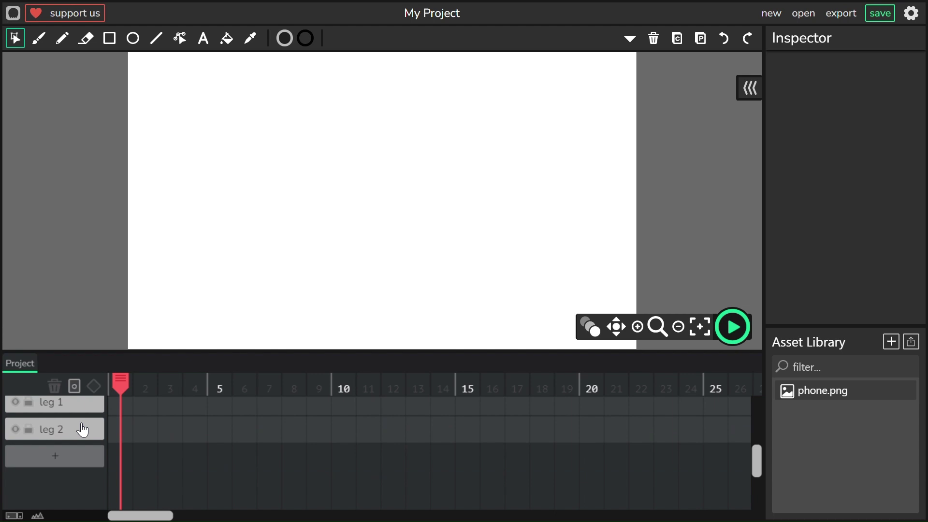
{"action": "scroll", "coordinate": [82, 430], "scroll_direction": "up", "scroll_amount": 5}
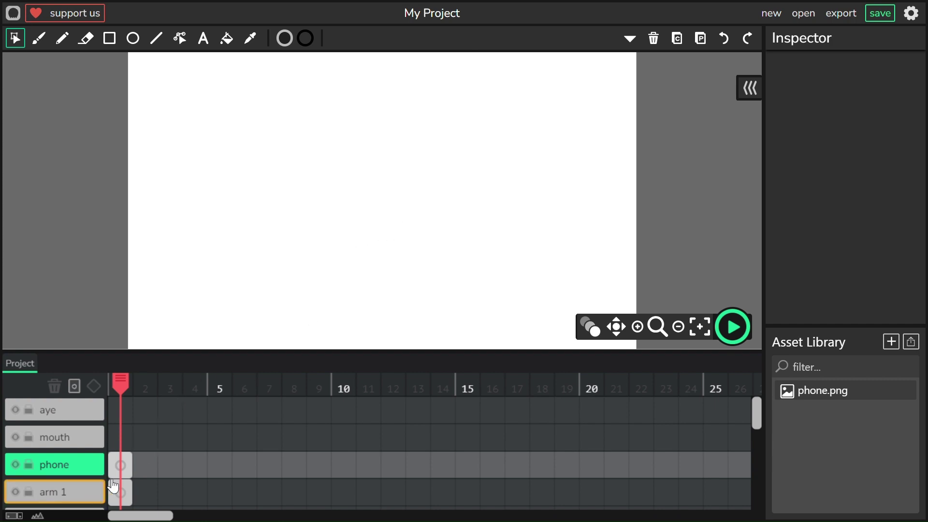
Place the phone.png image on the canvas in frame 1 of the phone layer
{"action": "left_click", "coordinate": [131, 475]}
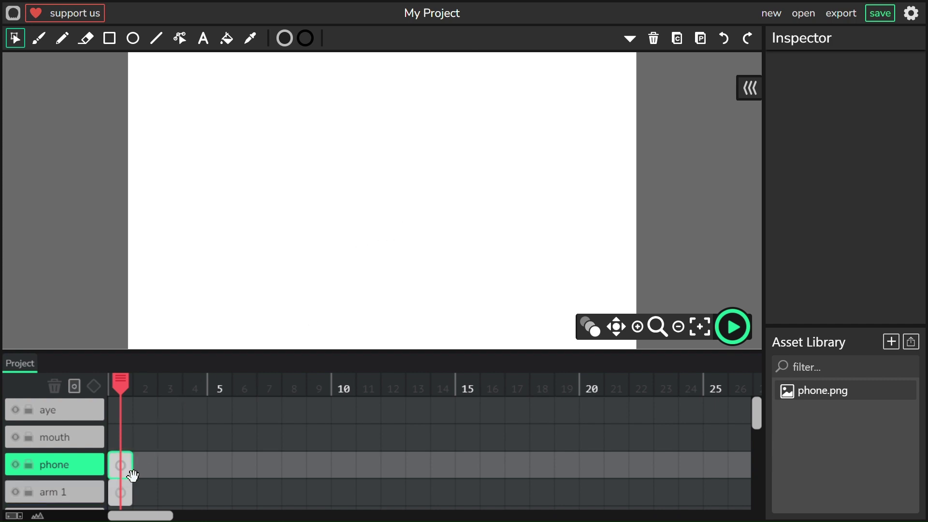
{"action": "left_click_drag", "start_coordinate": [132, 475], "coordinate": [897, 315]}
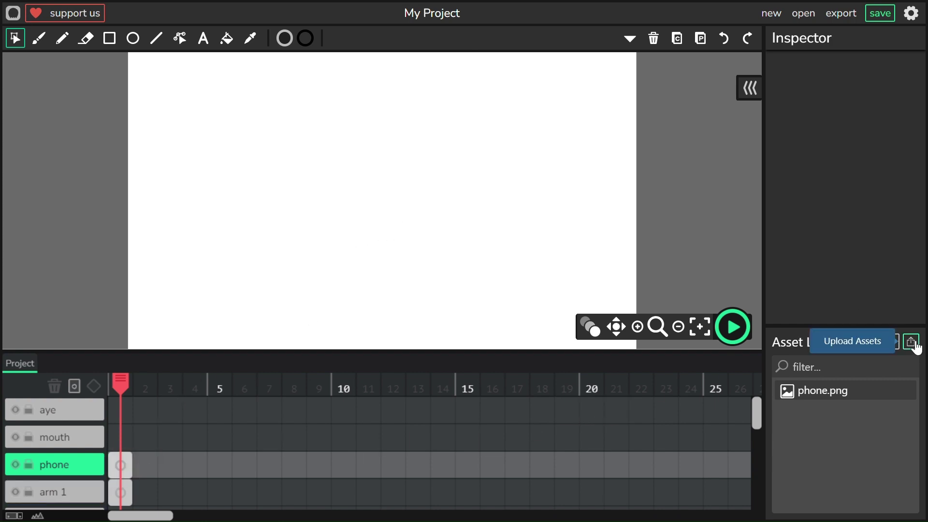
{"action": "left_click", "coordinate": [911, 344]}
{"action": "left_click", "coordinate": [855, 404]}
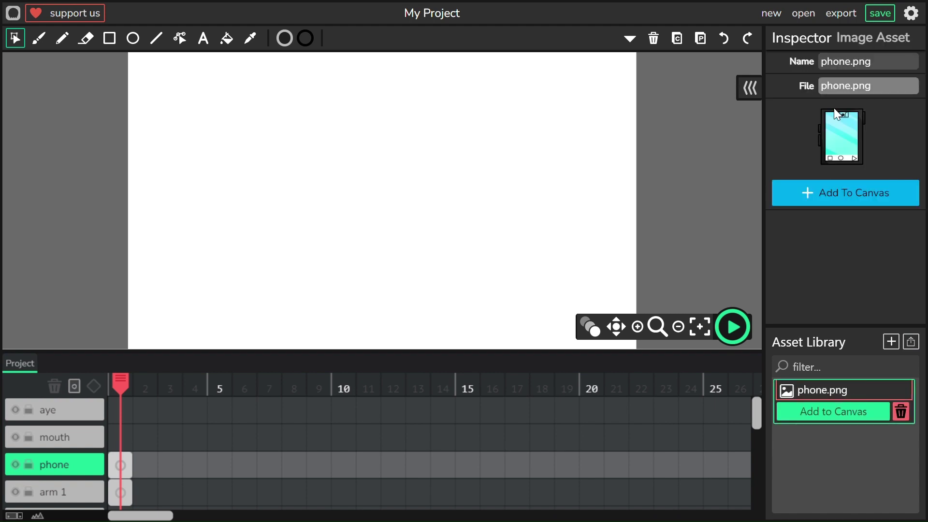
{"action": "left_click_drag", "start_coordinate": [839, 112], "coordinate": [414, 180]}
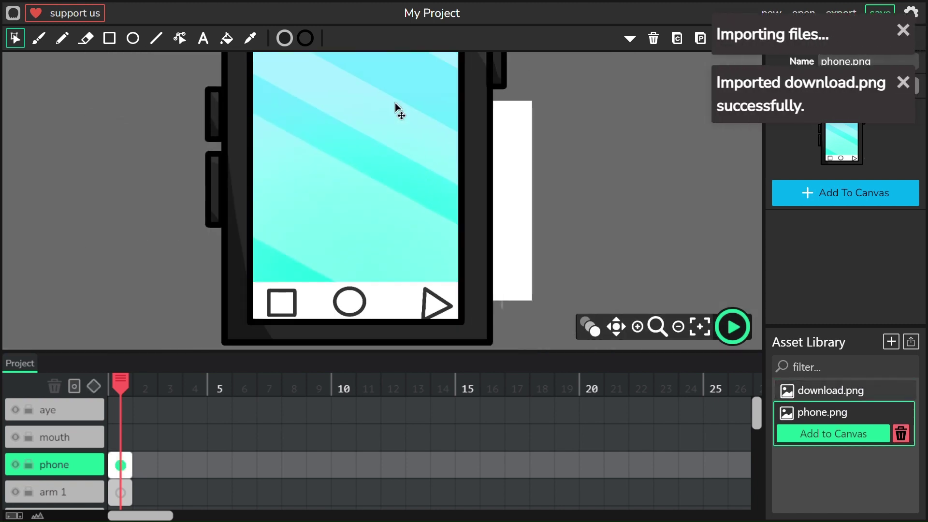
Scale the phone image down to about 345 pixels wide and position it at the centre of the canvas
{"action": "scroll", "coordinate": [431, 170], "scroll_direction": "down", "scroll_amount": 5}
{"action": "scroll", "coordinate": [434, 171], "scroll_direction": "up", "scroll_amount": 3}
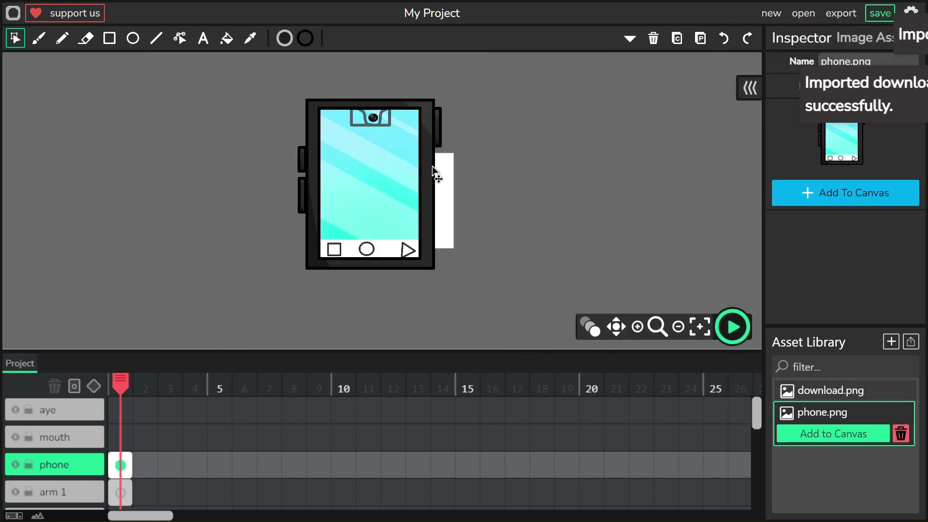
{"action": "left_click", "coordinate": [432, 166]}
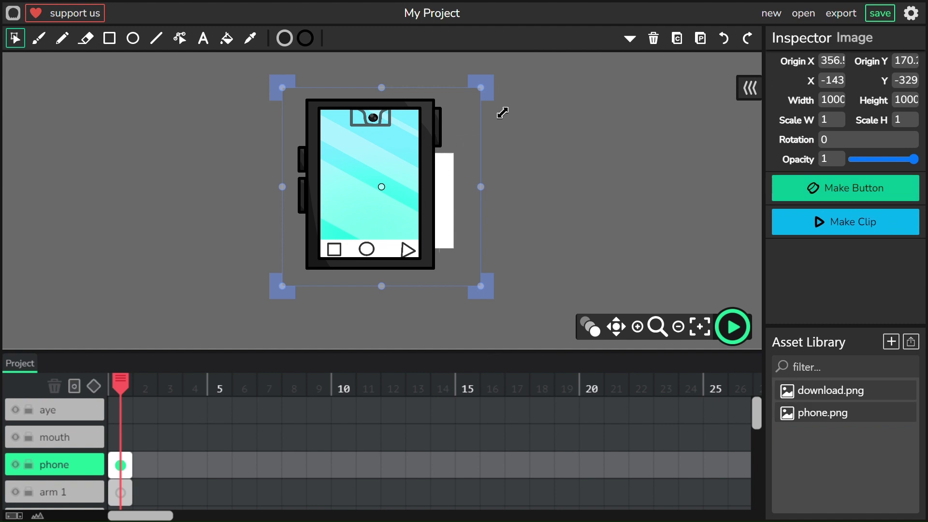
{"action": "left_click_drag", "start_coordinate": [502, 113], "coordinate": [433, 151]}
{"action": "key", "text": "ctrl+plus"}
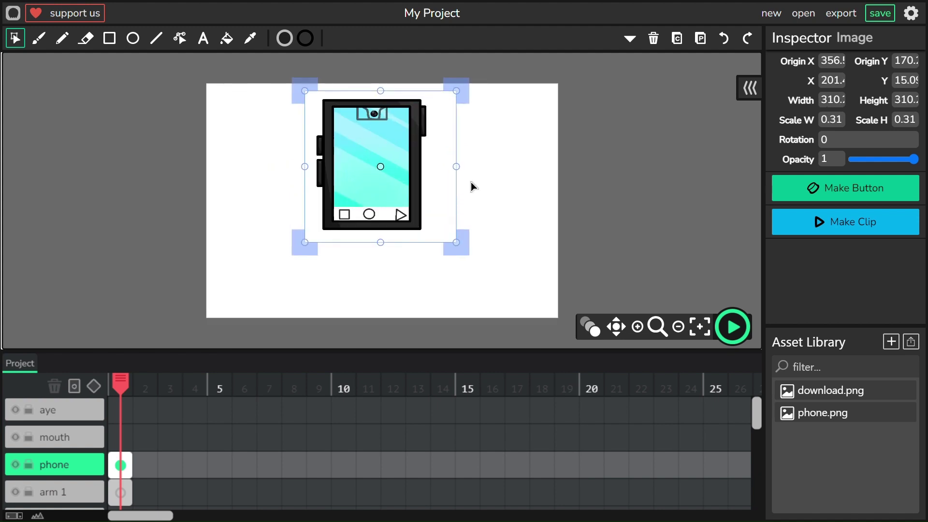
{"action": "left_click_drag", "start_coordinate": [424, 213], "coordinate": [436, 232]}
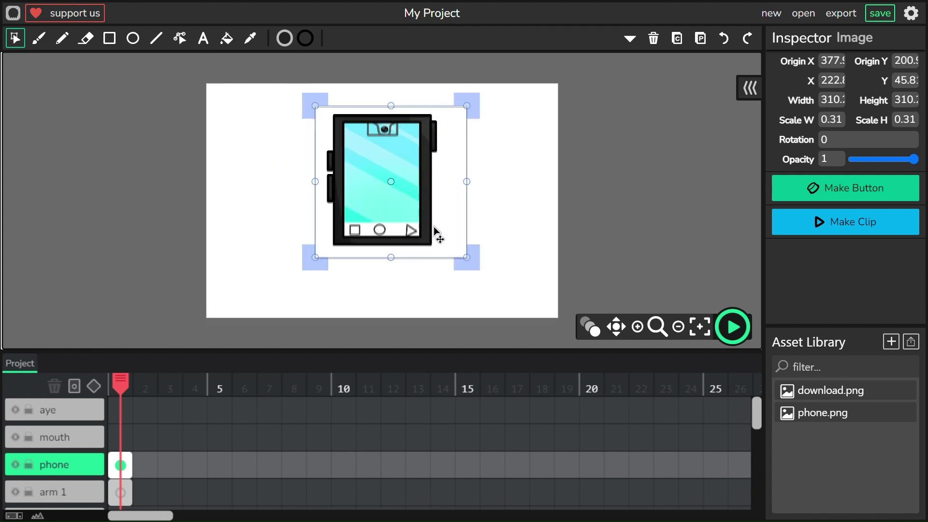
{"action": "left_click", "coordinate": [553, 217]}
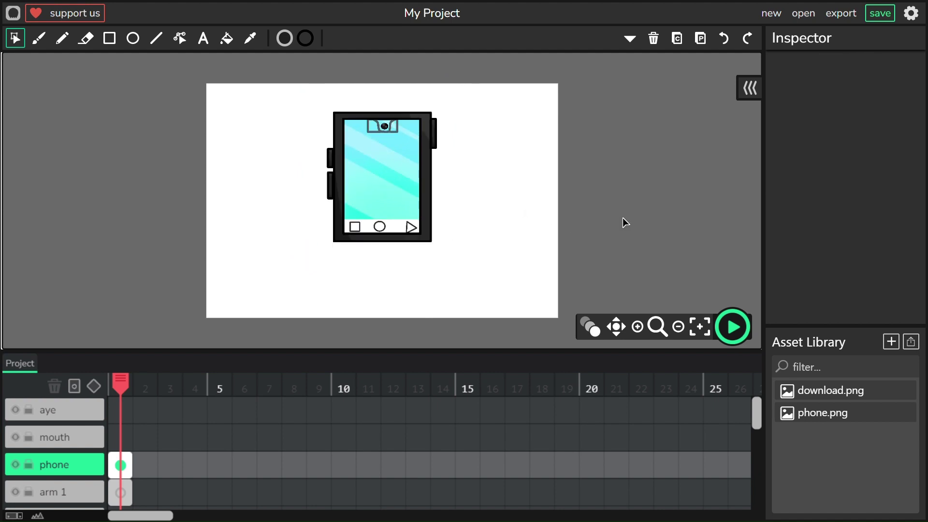
{"action": "left_click", "coordinate": [436, 217]}
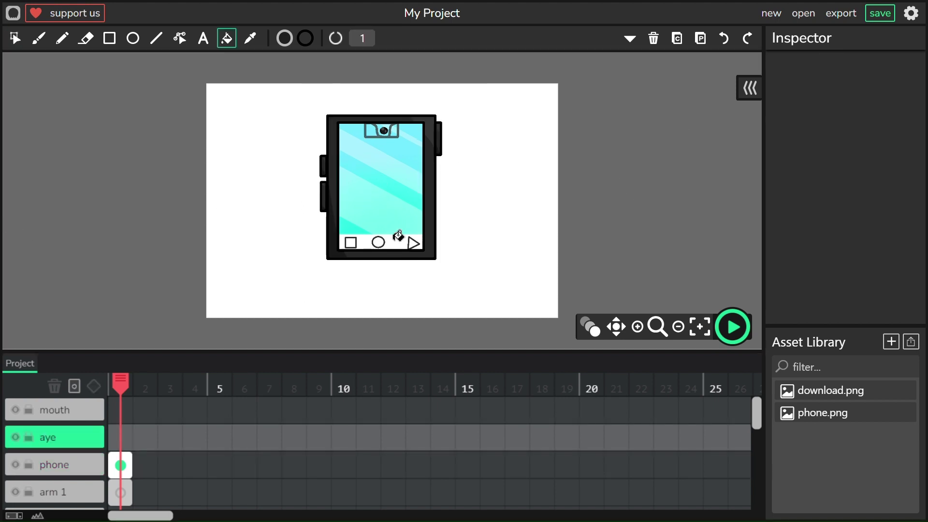
Set the Brush tool's smoothing to 100
{"action": "scroll", "coordinate": [398, 236], "scroll_direction": "up", "scroll_amount": 3}
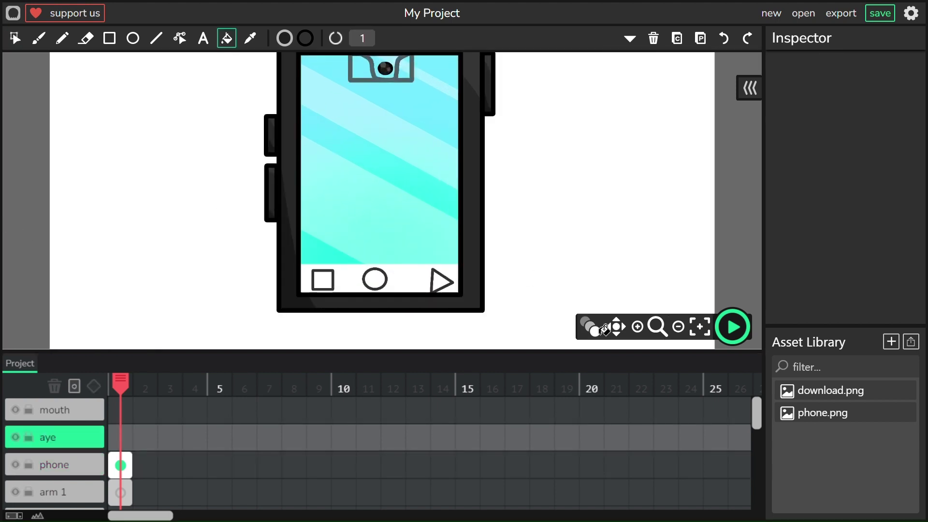
{"action": "left_click", "coordinate": [617, 326]}
{"action": "left_click_drag", "start_coordinate": [564, 182], "coordinate": [553, 89]}
{"action": "left_click", "coordinate": [49, 40]}
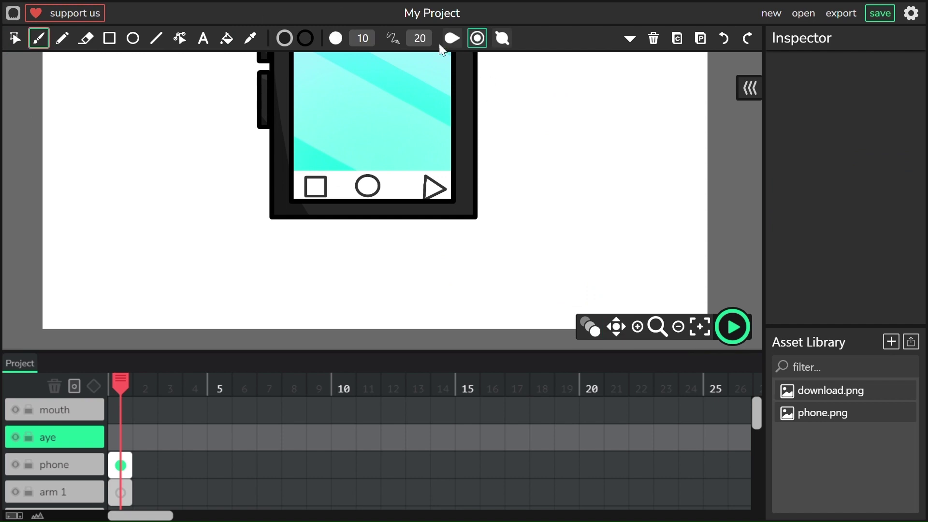
{"action": "left_click", "coordinate": [428, 42]}
{"action": "left_click_drag", "start_coordinate": [411, 69], "coordinate": [464, 59]}
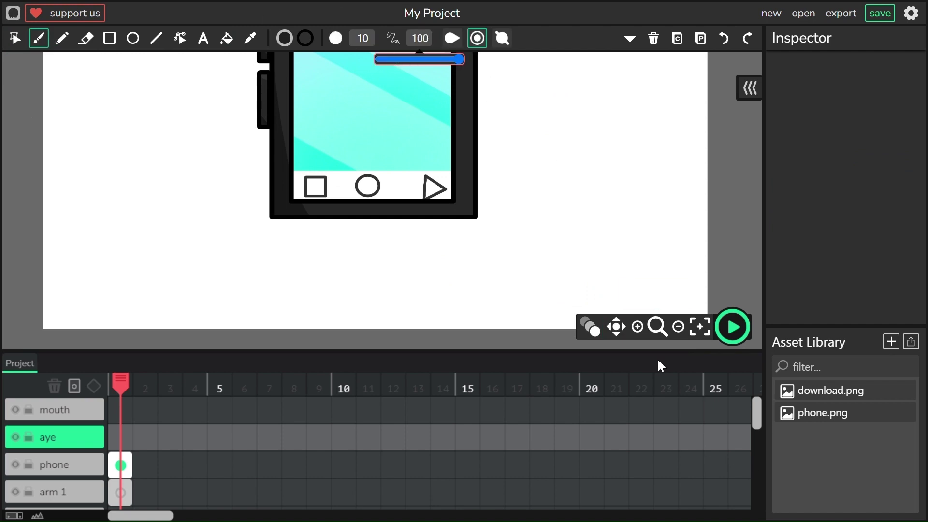
Brush a vertical oval eye about 17 by 41 pixels on the aye layer, at the left side of the phone's screen
{"action": "left_click", "coordinate": [700, 327]}
{"action": "left_click", "coordinate": [616, 327]}
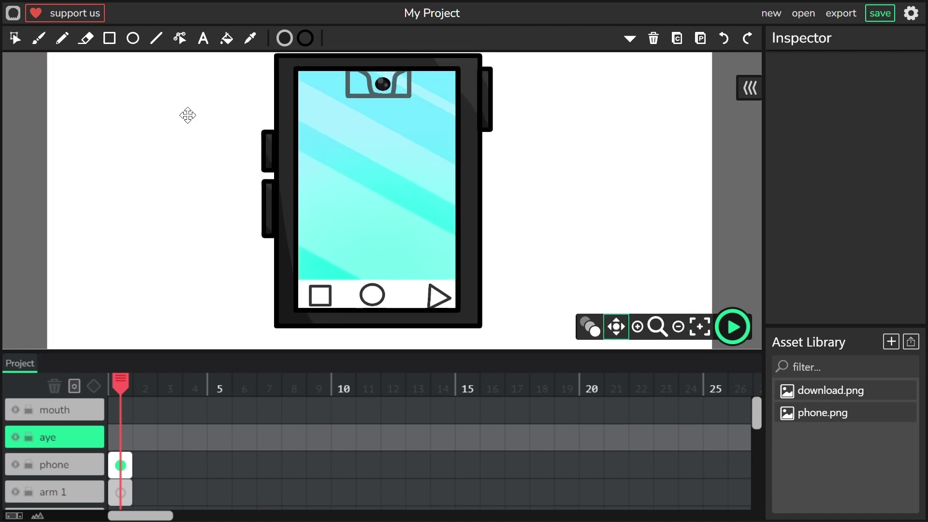
{"action": "left_click", "coordinate": [38, 38]}
{"action": "scroll", "coordinate": [368, 216], "scroll_direction": "up", "scroll_amount": 1}
{"action": "mouse_move", "coordinate": [329, 203]}
{"action": "left_mouse_down"}
{"action": "mouse_move", "coordinate": [323, 177]}
{"action": "mouse_move", "coordinate": [341, 178]}
{"action": "mouse_move", "coordinate": [334, 209]}
{"action": "mouse_move", "coordinate": [327, 154]}
{"action": "mouse_move", "coordinate": [342, 177]}
{"action": "mouse_move", "coordinate": [334, 186]}
{"action": "mouse_move", "coordinate": [317, 143]}
{"action": "left_mouse_up"}
{"action": "left_click", "coordinate": [729, 43]}
Duplicate the eye and place the copy level with it, to its right on the phone's screen
{"action": "key", "text": "v"}
{"action": "left_click", "coordinate": [677, 38]}
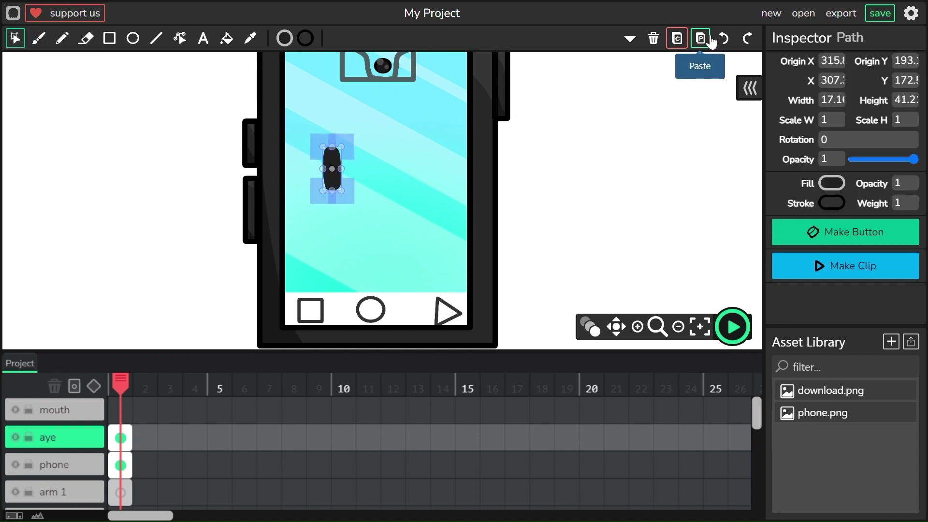
{"action": "left_click", "coordinate": [710, 38]}
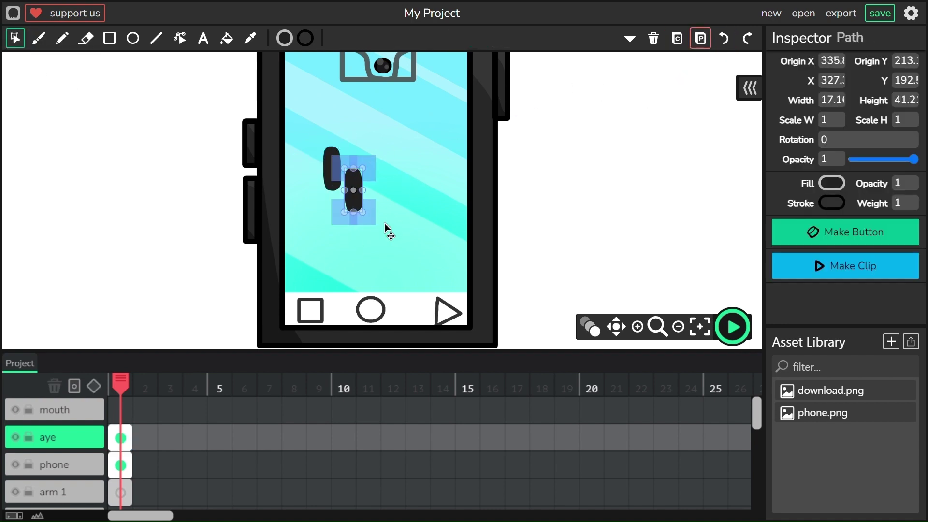
{"action": "left_click", "coordinate": [420, 209]}
Brush a slightly curved smiling mouth below the eyes on the mouth layer
{"action": "left_click", "coordinate": [54, 409]}
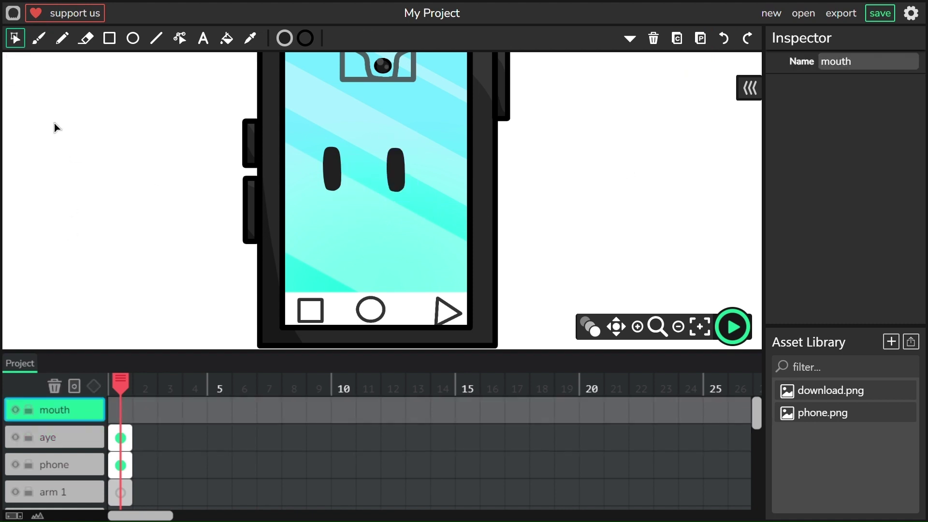
{"action": "key", "text": "b"}
{"action": "left_click_drag", "start_coordinate": [326, 233], "coordinate": [399, 224]}
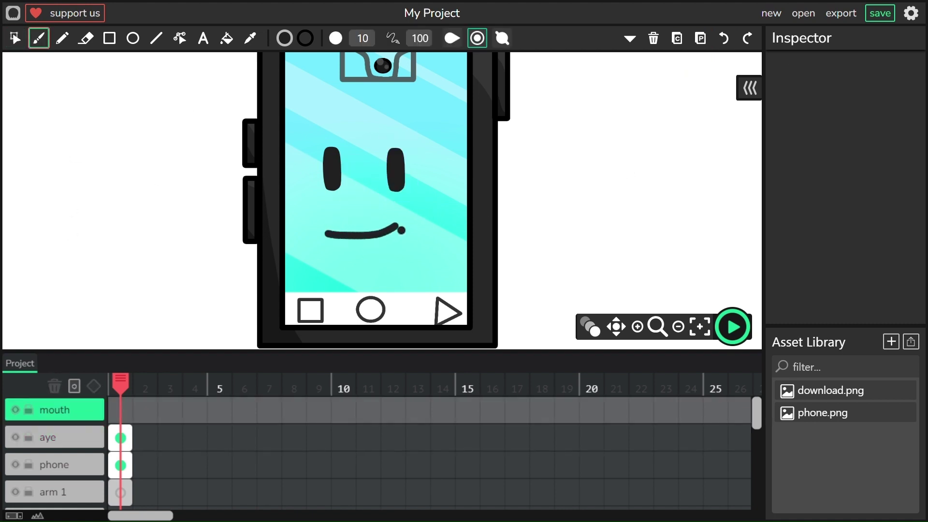
Brush a curved eyebrow above the right eye on the aye layer, undoing the stroke made on the mouth layer
{"action": "mouse_move", "coordinate": [382, 107]}
{"action": "left_mouse_down"}
{"action": "mouse_move", "coordinate": [412, 110]}
{"action": "mouse_move", "coordinate": [435, 144]}
{"action": "left_mouse_up"}
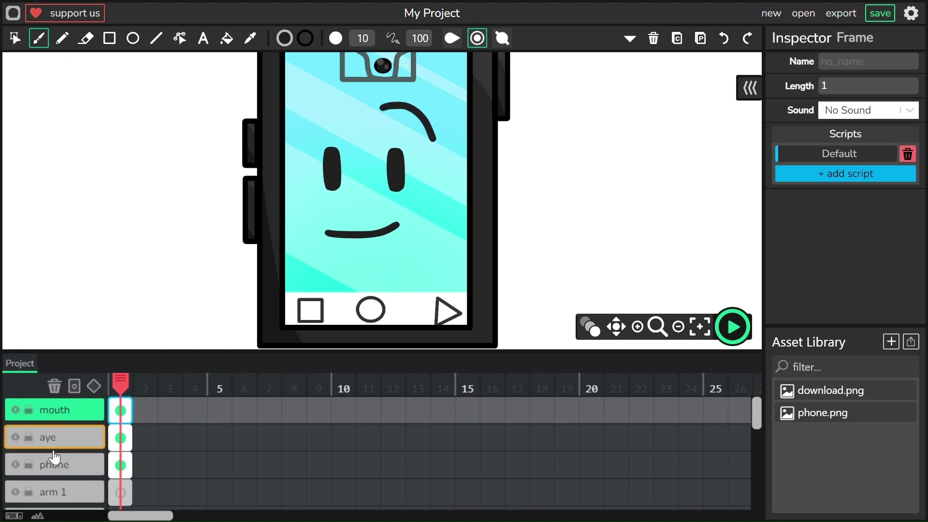
{"action": "left_click", "coordinate": [723, 38]}
{"action": "left_click", "coordinate": [77, 437]}
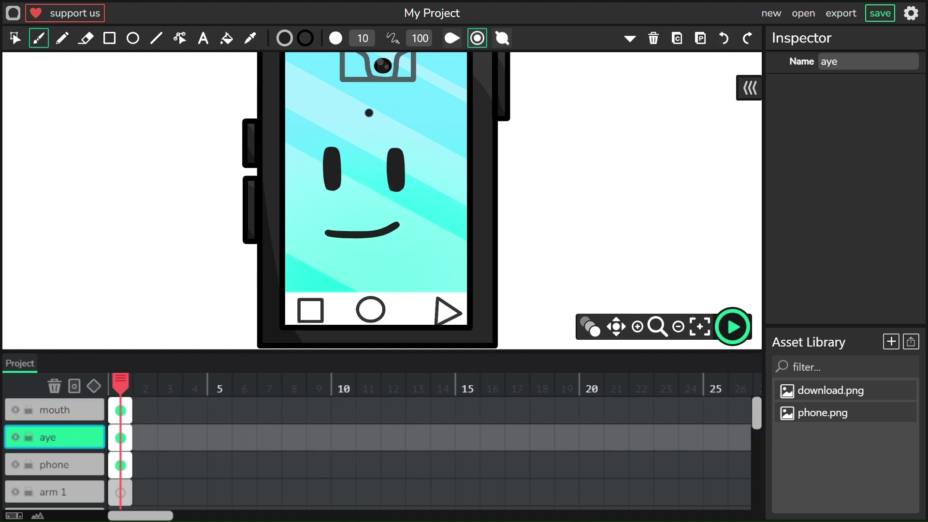
{"action": "mouse_move", "coordinate": [375, 111]}
{"action": "left_mouse_down"}
{"action": "mouse_move", "coordinate": [428, 131]}
{"action": "mouse_move", "coordinate": [436, 153]}
{"action": "left_mouse_up"}
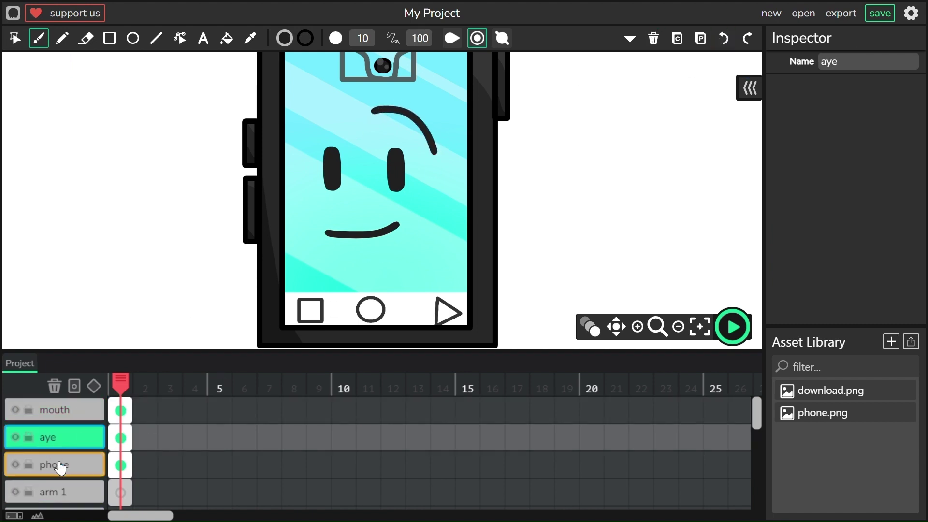
Activate the arm 1 layer and choose the Brush tool for drawing the arm
{"action": "left_click", "coordinate": [61, 467]}
{"action": "left_click", "coordinate": [67, 496]}
{"action": "left_click", "coordinate": [617, 327]}
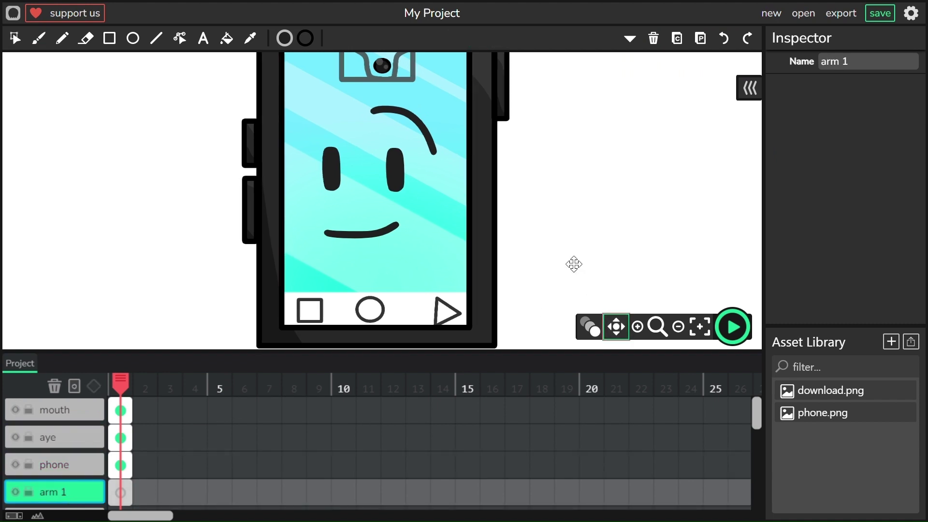
{"action": "left_click_drag", "start_coordinate": [574, 263], "coordinate": [525, 193]}
{"action": "left_click", "coordinate": [39, 38]}
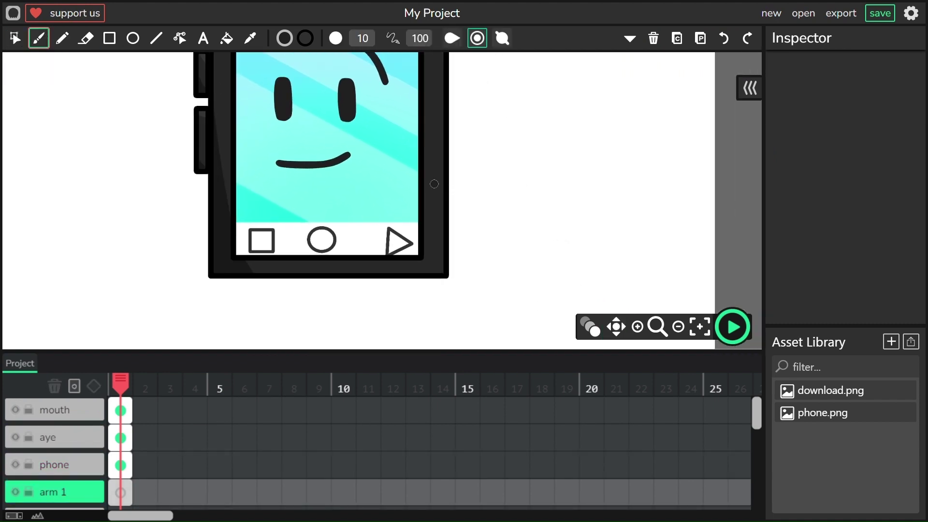
{"action": "mouse_move", "coordinate": [443, 187]}
{"action": "left_mouse_down"}
{"action": "mouse_move", "coordinate": [482, 251]}
{"action": "mouse_move", "coordinate": [480, 241]}
{"action": "mouse_move", "coordinate": [499, 249]}
{"action": "mouse_move", "coordinate": [499, 270]}
{"action": "mouse_move", "coordinate": [481, 269]}
{"action": "mouse_move", "coordinate": [485, 245]}
{"action": "left_mouse_up"}
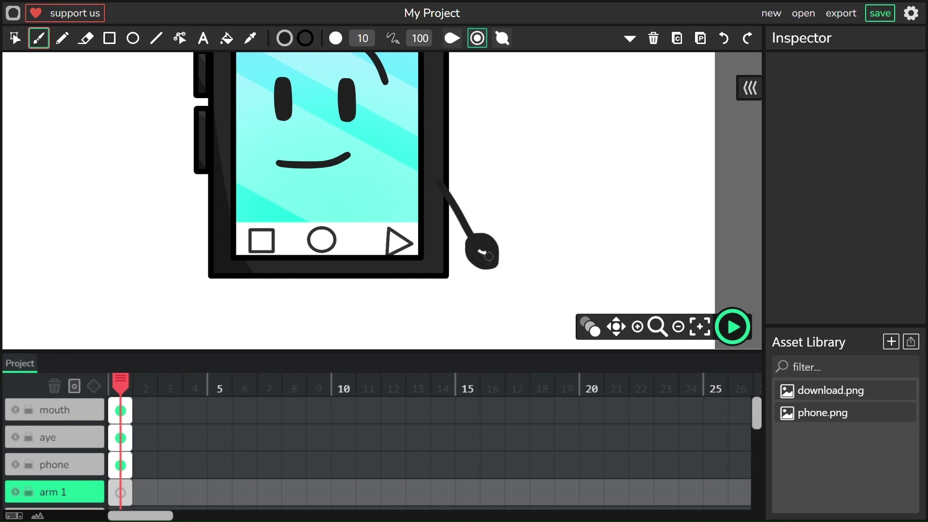
{"action": "left_click", "coordinate": [14, 38]}
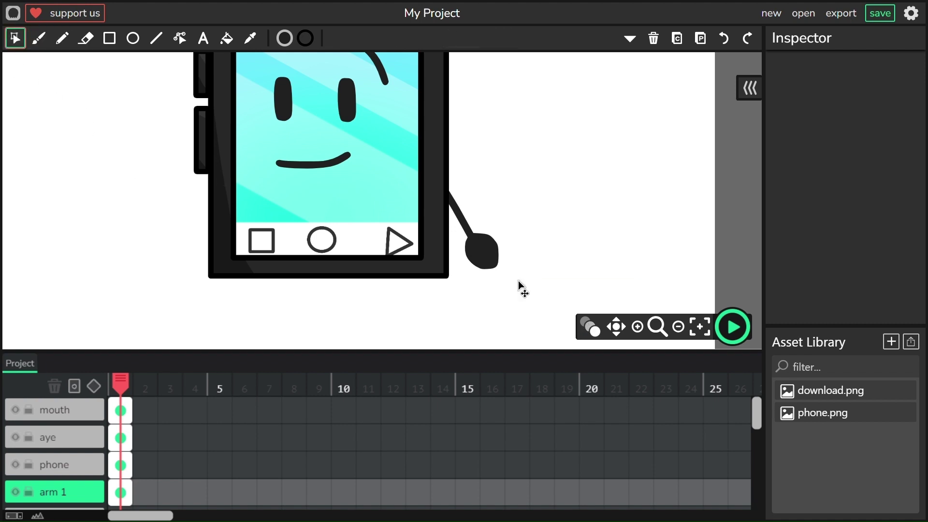
{"action": "left_click", "coordinate": [723, 38]}
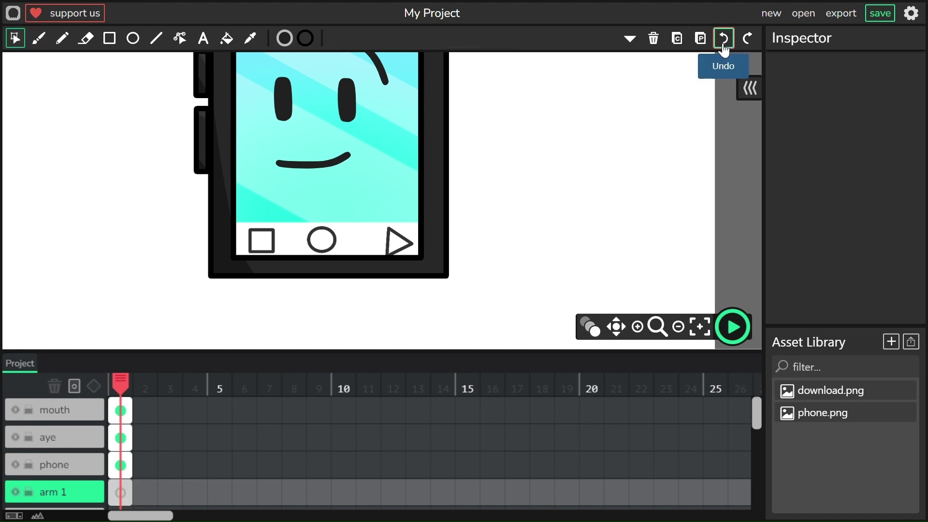
Brush a diagonal arm with a filled round hand extending down from the phone's right edge on the arm 1 layer
{"action": "left_click", "coordinate": [39, 38]}
{"action": "mouse_move", "coordinate": [452, 216]}
{"action": "left_mouse_down"}
{"action": "mouse_move", "coordinate": [502, 286]}
{"action": "mouse_move", "coordinate": [481, 281]}
{"action": "mouse_move", "coordinate": [478, 267]}
{"action": "mouse_move", "coordinate": [493, 260]}
{"action": "mouse_move", "coordinate": [506, 268]}
{"action": "mouse_move", "coordinate": [510, 282]}
{"action": "mouse_move", "coordinate": [499, 290]}
{"action": "mouse_move", "coordinate": [487, 271]}
{"action": "mouse_move", "coordinate": [498, 266]}
{"action": "mouse_move", "coordinate": [505, 284]}
{"action": "mouse_move", "coordinate": [496, 268]}
{"action": "left_mouse_up"}
{"action": "left_click", "coordinate": [15, 38]}
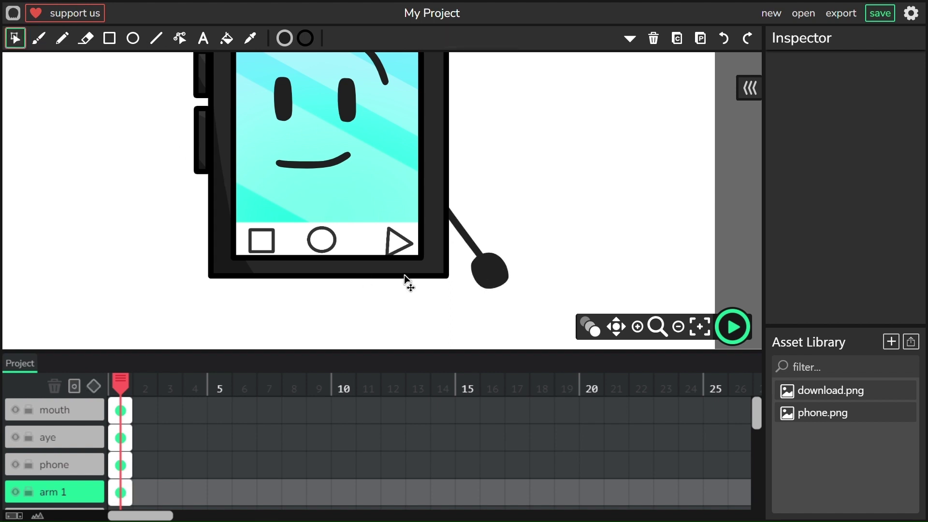
{"action": "left_click", "coordinate": [516, 298]}
{"action": "left_click", "coordinate": [654, 159]}
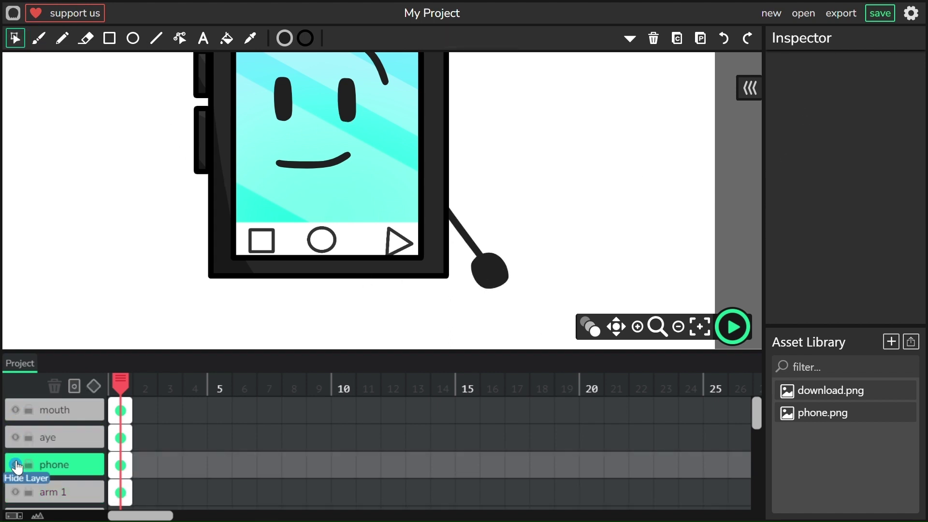
Move the phone image aside to copy the arm drawing, and undo the phone's move
{"action": "left_click_drag", "start_coordinate": [391, 268], "coordinate": [308, 268]}
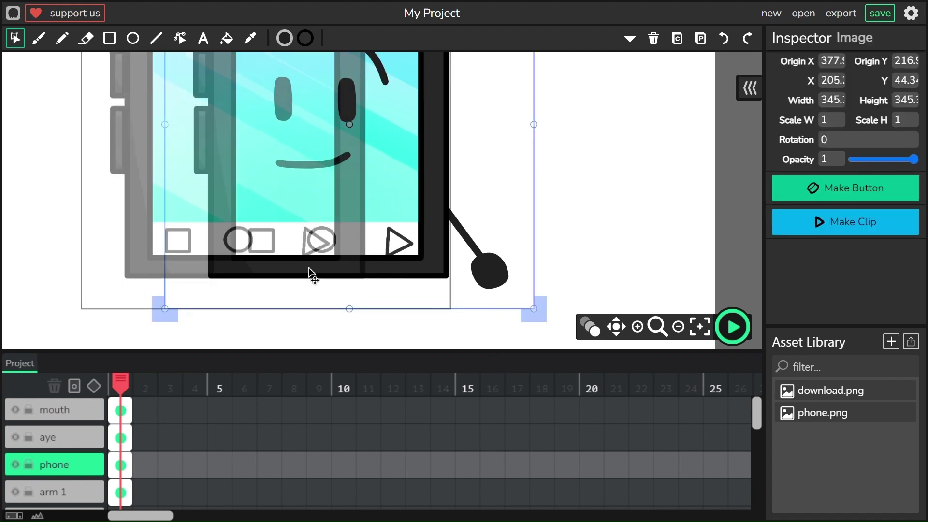
{"action": "left_click", "coordinate": [567, 237]}
{"action": "left_click", "coordinate": [515, 290]}
{"action": "left_click", "coordinate": [677, 38]}
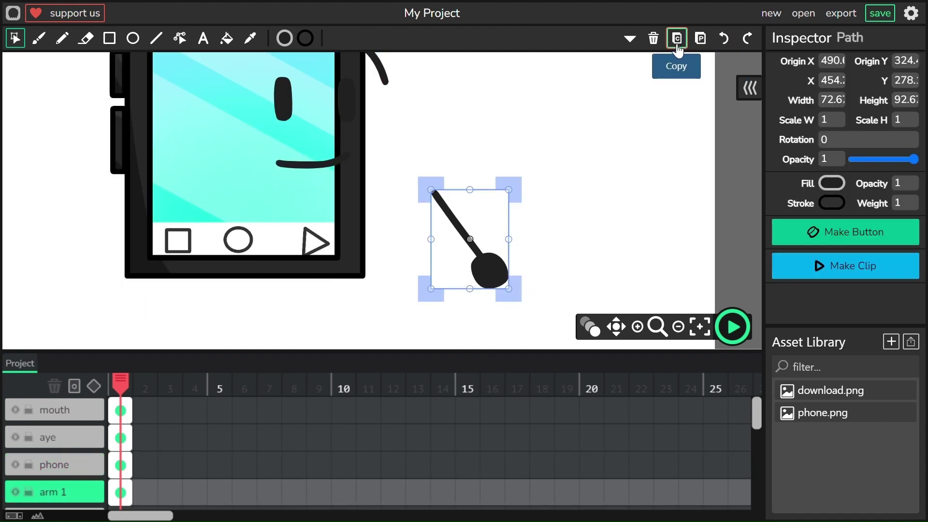
{"action": "left_click", "coordinate": [723, 39]}
{"action": "left_click", "coordinate": [723, 40]}
{"action": "left_click", "coordinate": [723, 40]}
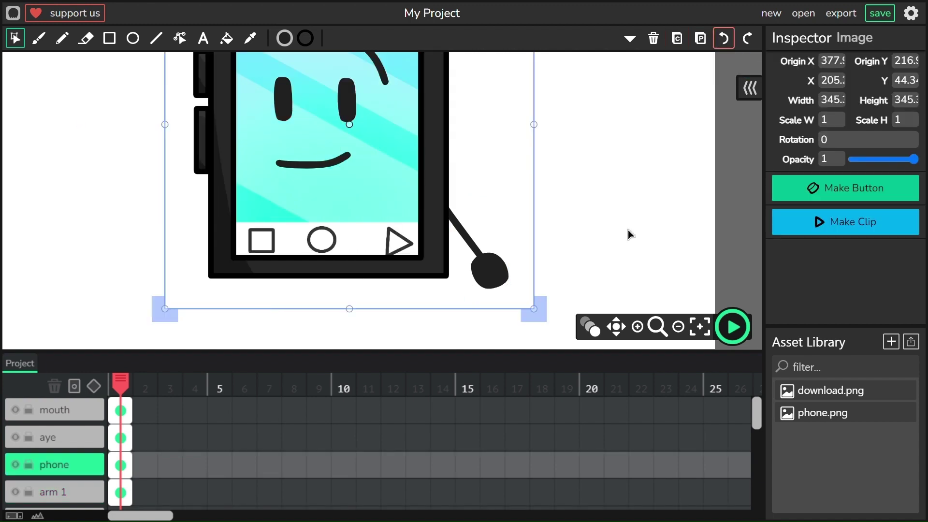
{"action": "left_click", "coordinate": [627, 230]}
{"action": "left_click", "coordinate": [67, 492]}
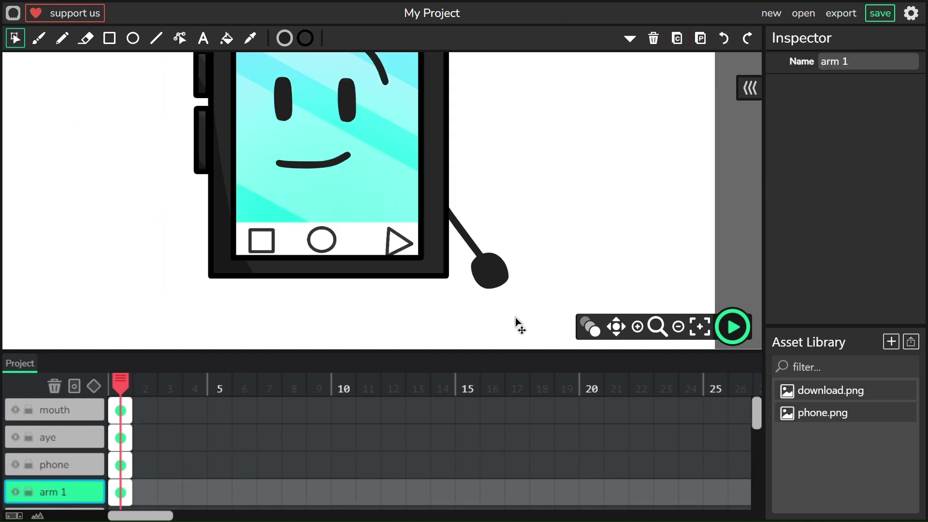
{"action": "left_click", "coordinate": [701, 38]}
{"action": "left_click", "coordinate": [302, 317]}
{"action": "left_click", "coordinate": [342, 273]}
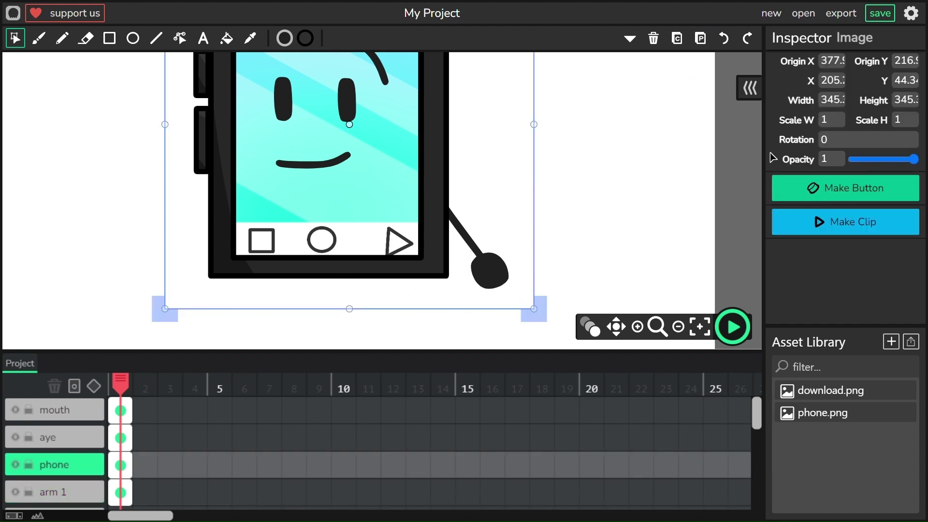
Shift the phone image aside to copy the arm drawing on the arm 1 layer, and move the phone back over the arm's end
{"action": "left_click", "coordinate": [647, 237]}
{"action": "left_click", "coordinate": [506, 302]}
{"action": "left_click_drag", "start_coordinate": [505, 305], "coordinate": [465, 303]}
{"action": "left_click", "coordinate": [488, 271]}
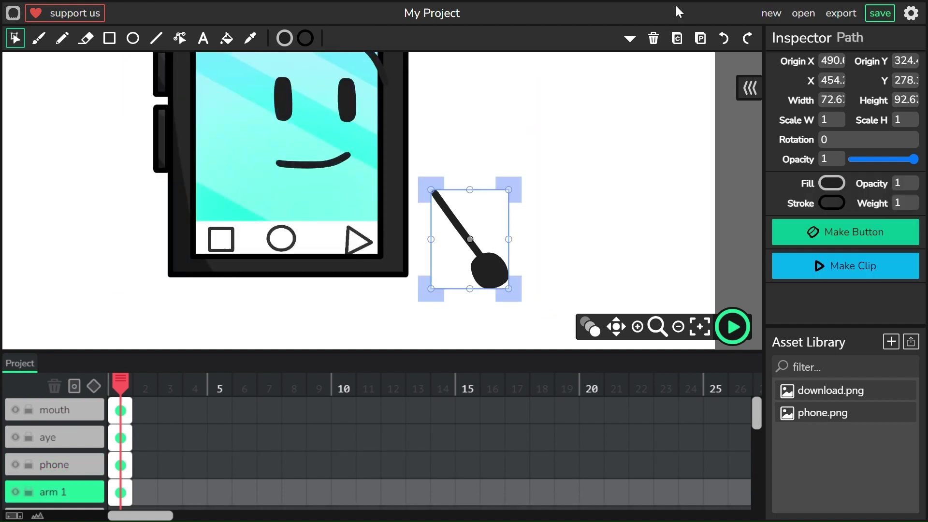
{"action": "left_click", "coordinate": [551, 166]}
{"action": "left_click_drag", "start_coordinate": [362, 227], "coordinate": [447, 247]}
{"action": "left_click", "coordinate": [611, 245]}
Paste the copied arm drawing onto the arm 2 layer and undo the stray move made after pasting
{"action": "scroll", "coordinate": [77, 476], "scroll_direction": "down", "scroll_amount": 1}
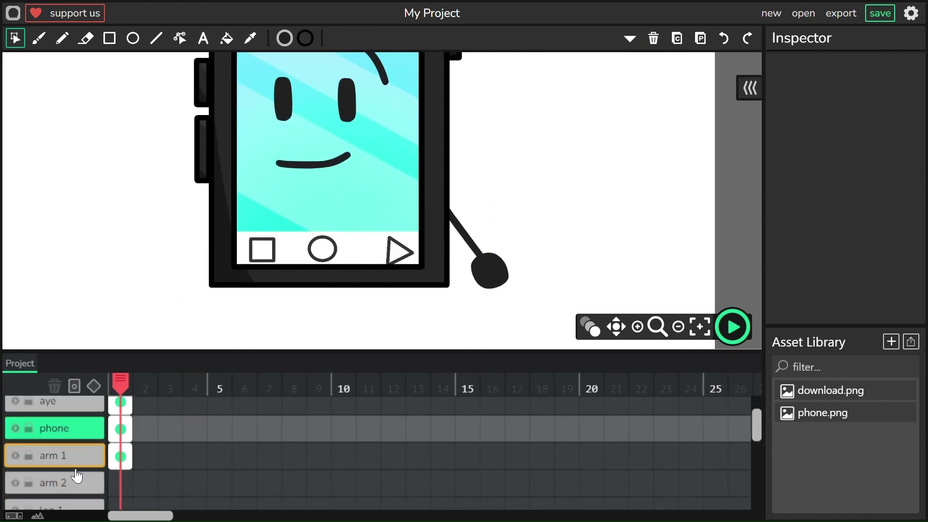
{"action": "left_click", "coordinate": [73, 479]}
{"action": "left_click", "coordinate": [701, 38]}
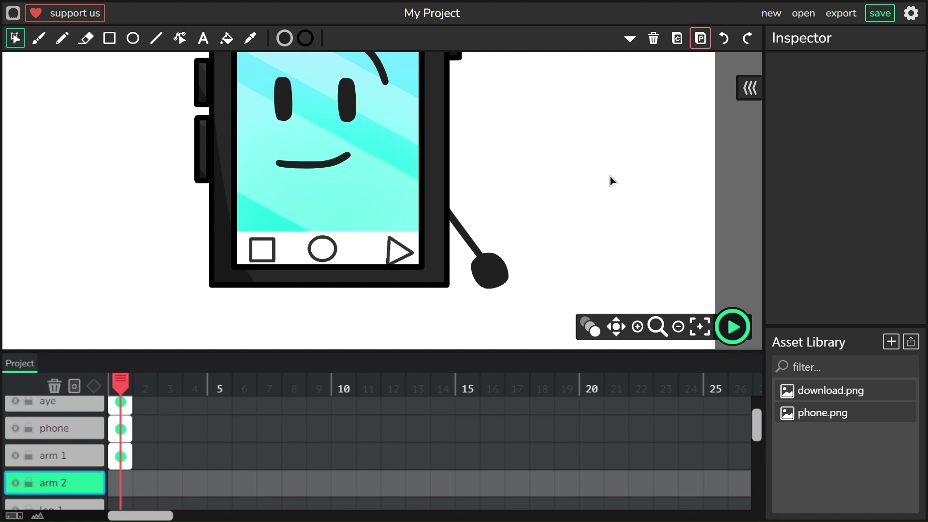
{"action": "left_click", "coordinate": [700, 38]}
{"action": "left_click_drag", "start_coordinate": [626, 207], "coordinate": [604, 207]}
{"action": "left_click", "coordinate": [724, 38]}
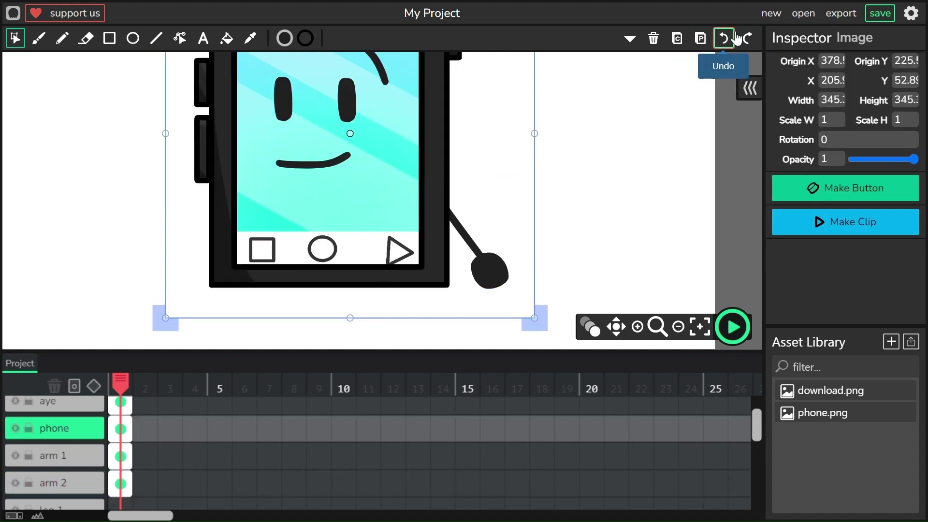
Move the pasted arm on the arm 2 layer straight across to the left side of the phone
{"action": "left_click", "coordinate": [486, 280]}
{"action": "key", "text": "Left"}
{"action": "key", "text": "Left"}
{"action": "key", "text": "Left"}
{"action": "key", "text": "Left"}
{"action": "key", "text": "Left"}
{"action": "key", "text": "Left"}
{"action": "key", "text": "Left"}
{"action": "key", "text": "Left"}
{"action": "key", "text": "Left"}
{"action": "key", "text": "Left"}
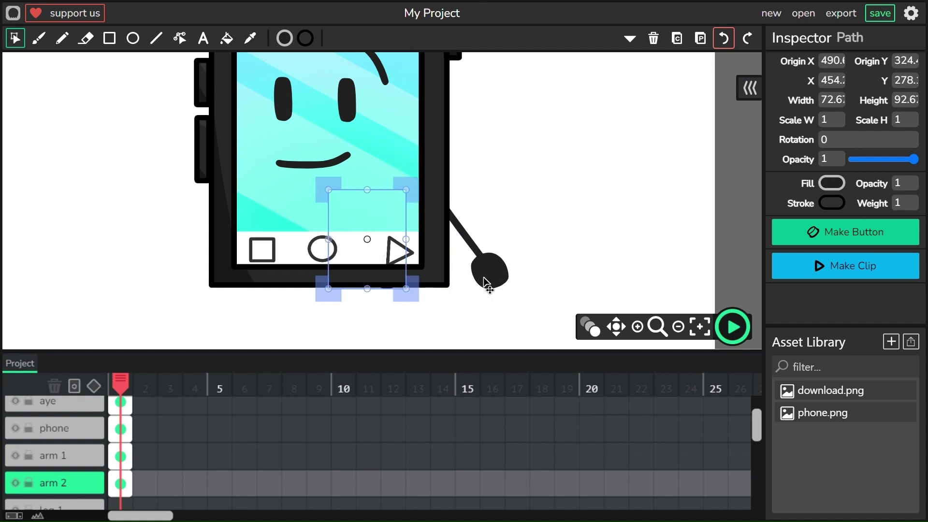
{"action": "key", "text": "Left"}
{"action": "key", "text": "Left"}
{"action": "key", "text": "Left"}
{"action": "key", "text": "Left"}
{"action": "key", "text": "Left"}
{"action": "key", "text": "Left"}
{"action": "key", "text": "Left"}
{"action": "key", "text": "Left"}
{"action": "key", "text": "Left"}
{"action": "key", "text": "Left"}
{"action": "key", "text": "Left"}
{"action": "key", "text": "Left"}
{"action": "key", "text": "Left"}
{"action": "key", "text": "Left"}
{"action": "key", "text": "Left"}
{"action": "key", "text": "Left"}
{"action": "key", "text": "Left"}
{"action": "key", "text": "Left"}
{"action": "key", "text": "Left"}
{"action": "key", "text": "Left"}
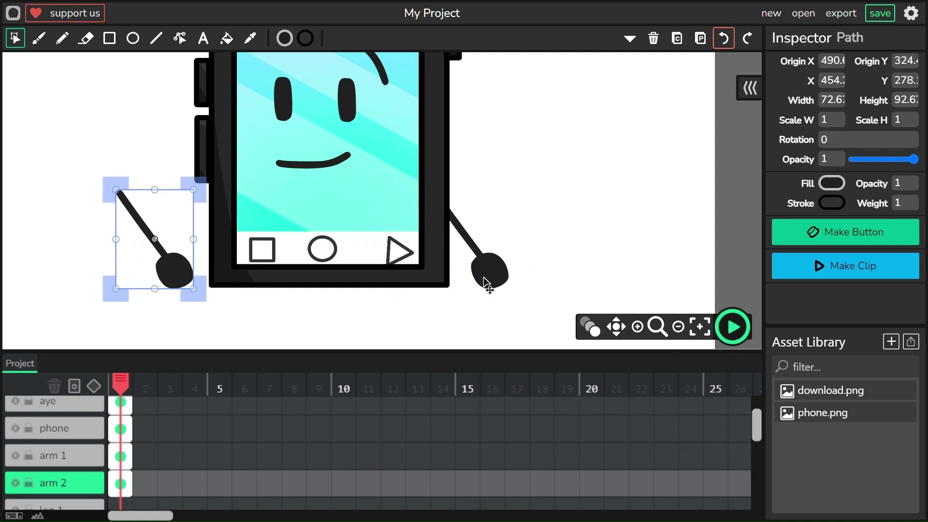
Flip the arm 2 drawing horizontally and nudge it right until its upper end tucks behind the phone's left edge
{"action": "left_click", "coordinate": [630, 39]}
{"action": "left_click", "coordinate": [629, 66]}
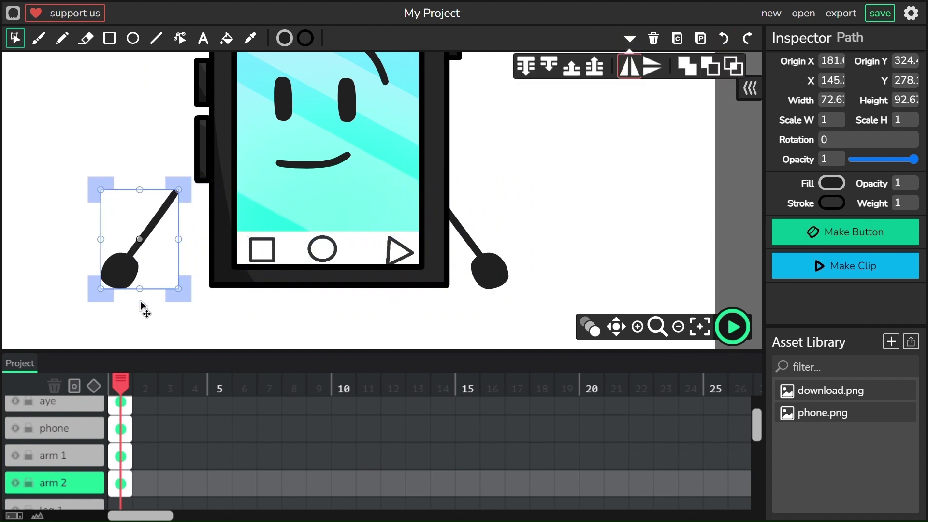
{"action": "key", "text": "Right"}
{"action": "key", "text": "Right"}
{"action": "key", "text": "Right"}
{"action": "key", "text": "Right"}
{"action": "key", "text": "Right"}
{"action": "key", "text": "Right"}
{"action": "key", "text": "Right"}
{"action": "key", "text": "Right"}
{"action": "key", "text": "Right"}
{"action": "key", "text": "Right"}
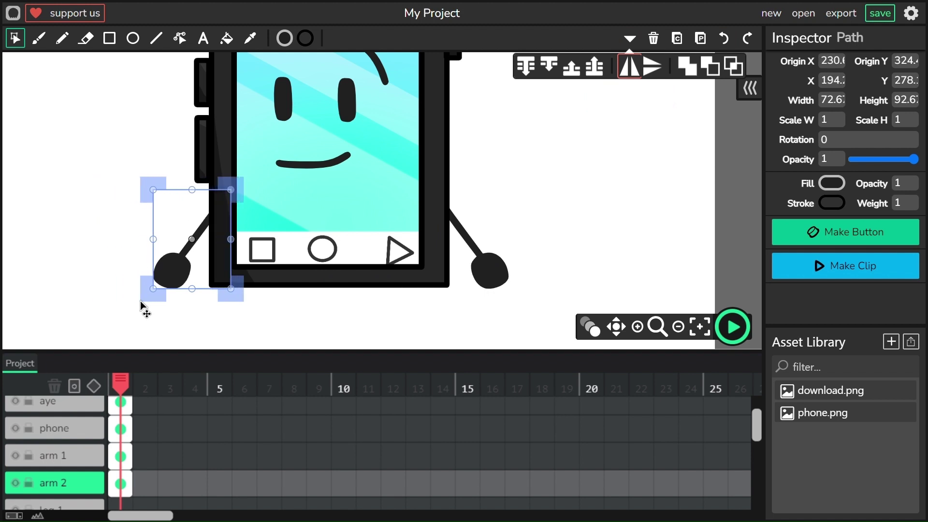
{"action": "left_click", "coordinate": [584, 202]}
Brush a straight leg with a filled foot pointing right, about 58 by 112, under the phone's lower right on the leg 1 layer
{"action": "scroll", "coordinate": [24, 482], "scroll_direction": "down", "scroll_amount": 1}
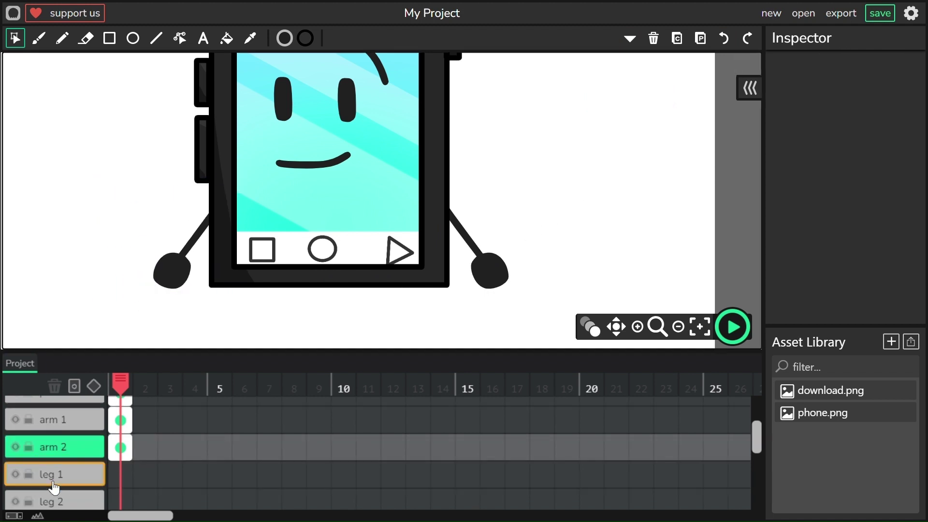
{"action": "left_click", "coordinate": [53, 479]}
{"action": "left_click", "coordinate": [38, 38]}
{"action": "left_click", "coordinate": [616, 326]}
{"action": "left_click_drag", "start_coordinate": [376, 175], "coordinate": [376, 77]}
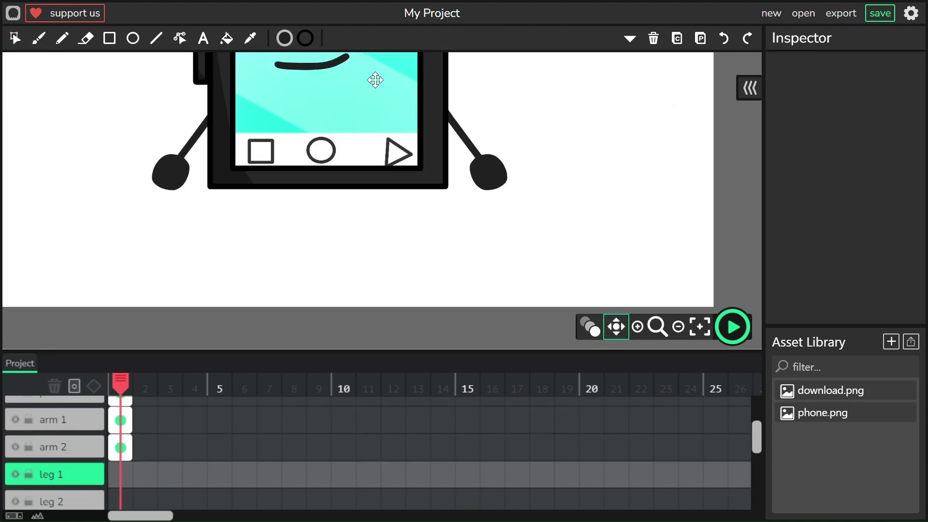
{"action": "left_click", "coordinate": [41, 37]}
{"action": "mouse_move", "coordinate": [379, 144]}
{"action": "left_mouse_down"}
{"action": "mouse_move", "coordinate": [378, 248]}
{"action": "mouse_move", "coordinate": [430, 255]}
{"action": "mouse_move", "coordinate": [431, 235]}
{"action": "mouse_move", "coordinate": [380, 238]}
{"action": "mouse_move", "coordinate": [427, 250]}
{"action": "mouse_move", "coordinate": [425, 239]}
{"action": "mouse_move", "coordinate": [385, 240]}
{"action": "mouse_move", "coordinate": [428, 247]}
{"action": "left_mouse_up"}
Duplicate the leg drawing, flip the copy horizontally, and place it left of the first leg under the phone
{"action": "left_click", "coordinate": [15, 38]}
{"action": "left_click", "coordinate": [411, 240]}
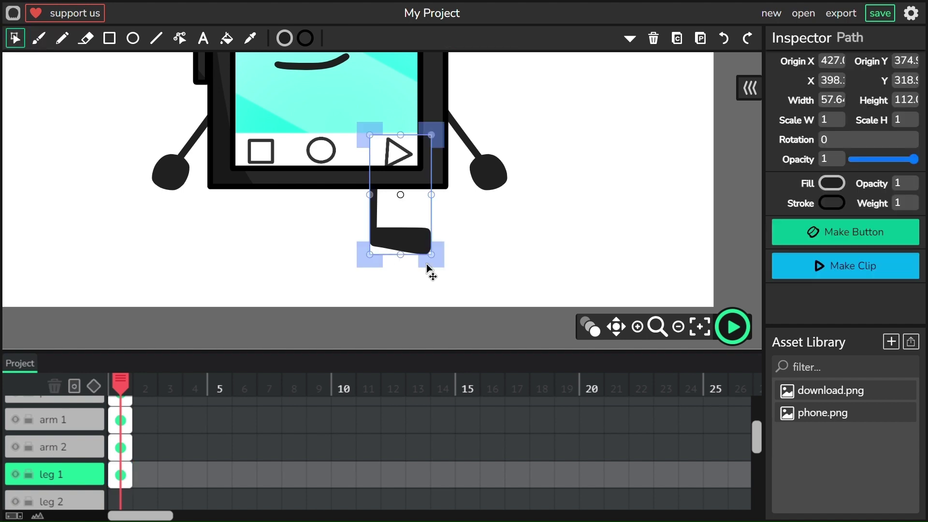
{"action": "left_click", "coordinate": [681, 39]}
{"action": "left_click", "coordinate": [700, 37]}
{"action": "left_click", "coordinate": [630, 39]}
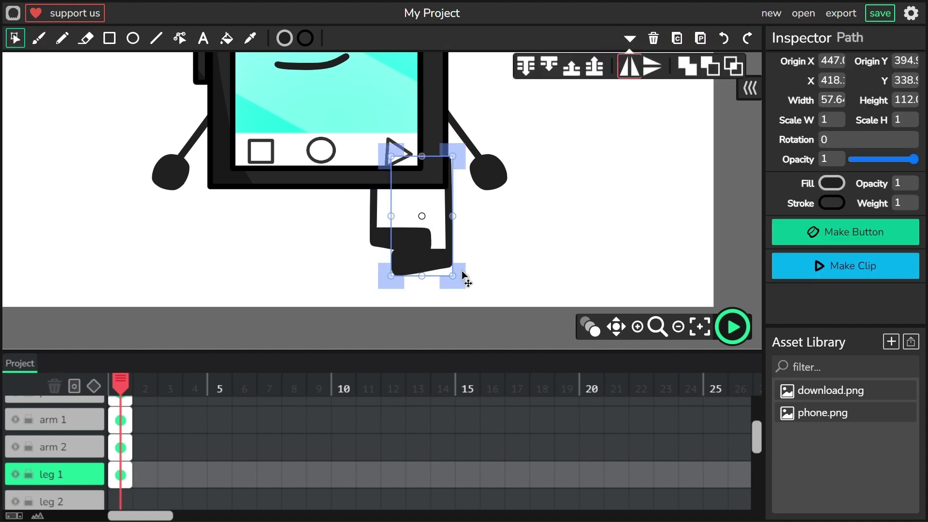
{"action": "left_click_drag", "start_coordinate": [464, 278], "coordinate": [333, 254]}
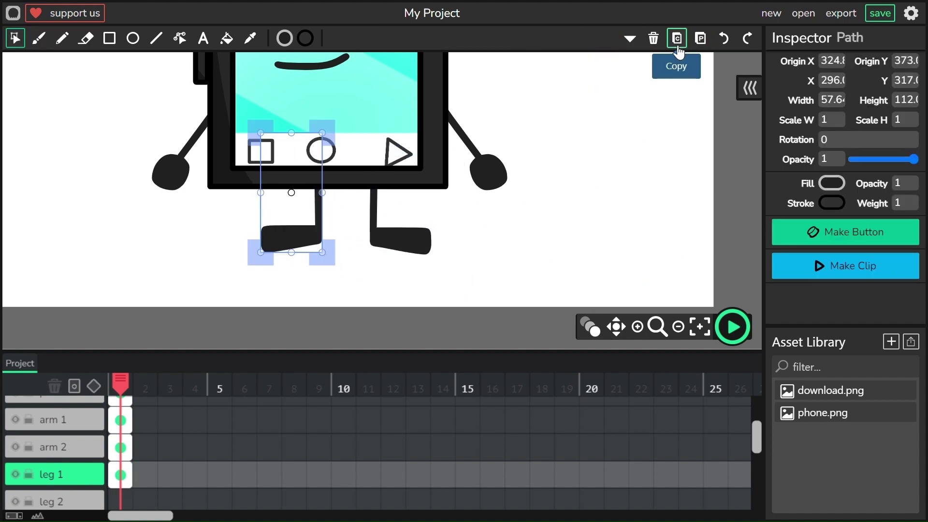
Transfer the flipped leg from the leg 1 layer to the leg 2 layer and adjust its position under the phone
{"action": "left_click", "coordinate": [653, 39]}
{"action": "scroll", "coordinate": [41, 472], "scroll_direction": "down", "scroll_amount": 1}
{"action": "left_click", "coordinate": [29, 465]}
{"action": "left_click", "coordinate": [700, 38]}
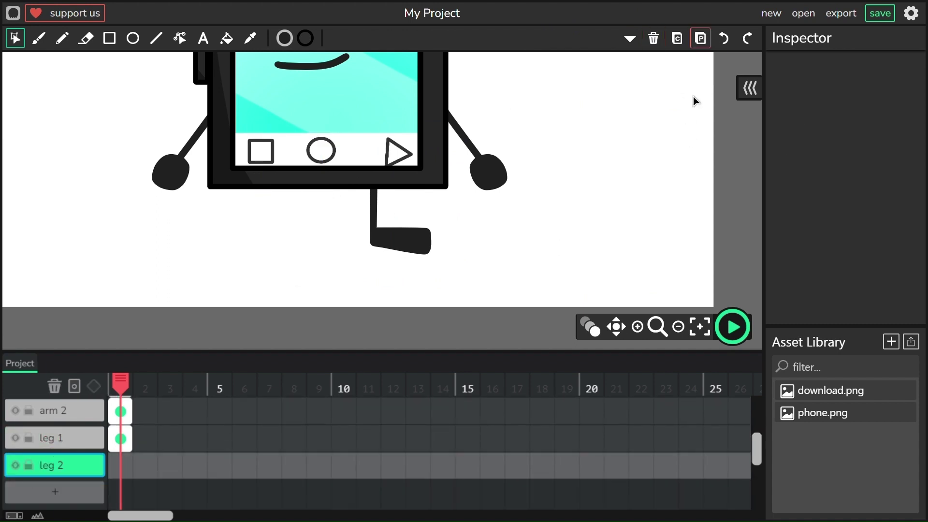
{"action": "left_click", "coordinate": [700, 39]}
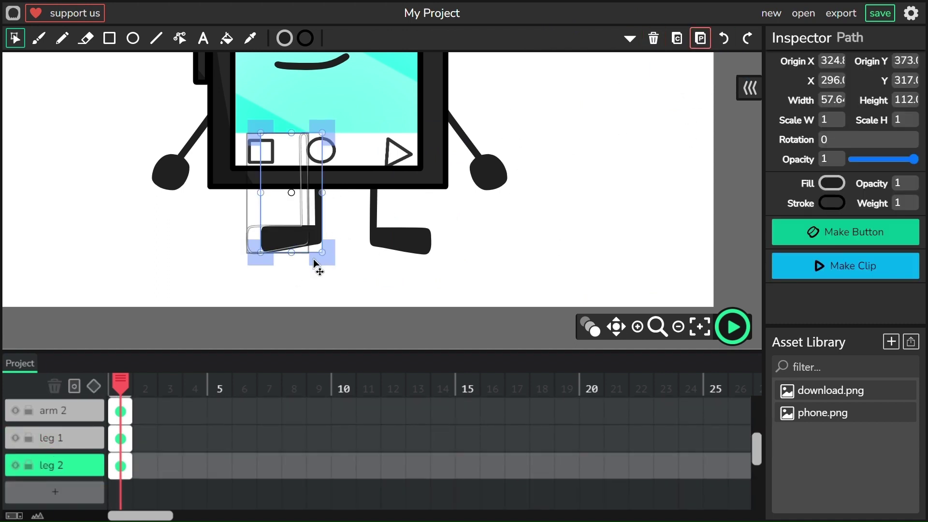
{"action": "left_click_drag", "start_coordinate": [314, 265], "coordinate": [320, 265]}
{"action": "left_click", "coordinate": [529, 263]}
{"action": "scroll", "coordinate": [528, 263], "scroll_direction": "down", "scroll_amount": 3}
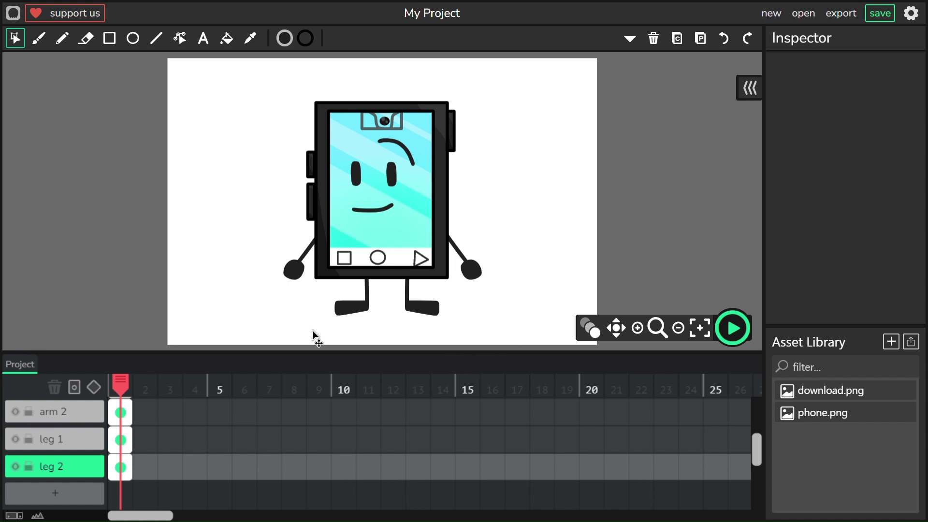
{"action": "scroll", "coordinate": [70, 465], "scroll_direction": "up", "scroll_amount": 3}
{"action": "scroll", "coordinate": [69, 460], "scroll_direction": "down", "scroll_amount": 3}
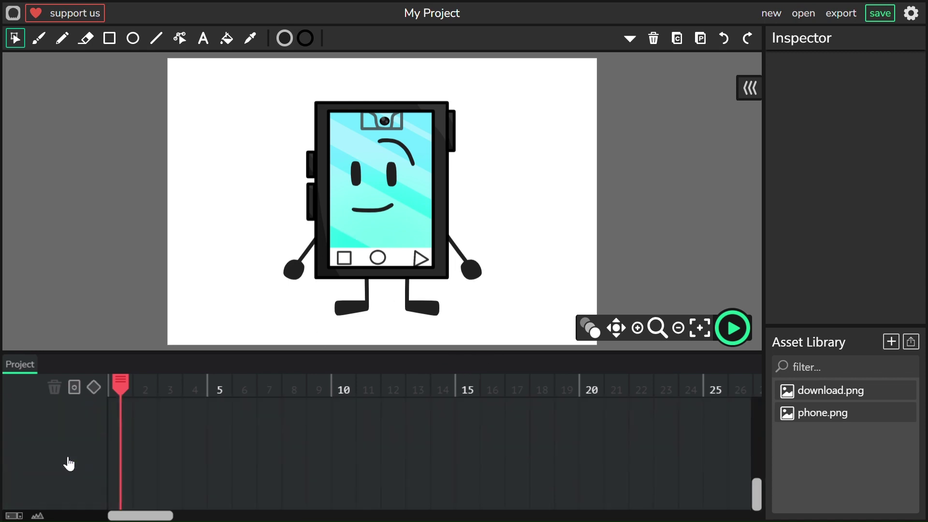
{"action": "scroll", "coordinate": [62, 451], "scroll_direction": "up", "scroll_amount": 2}
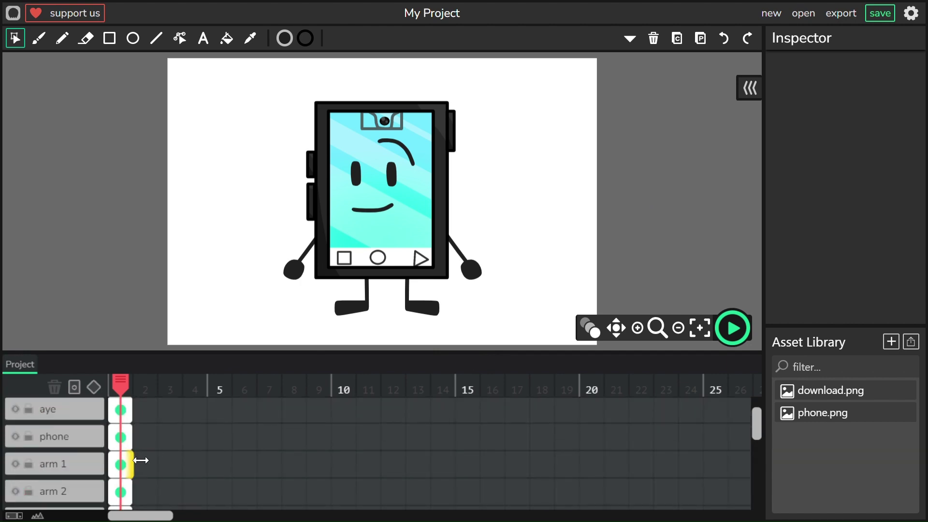
{"action": "left_click", "coordinate": [910, 19]}
{"action": "left_click", "coordinate": [617, 156]}
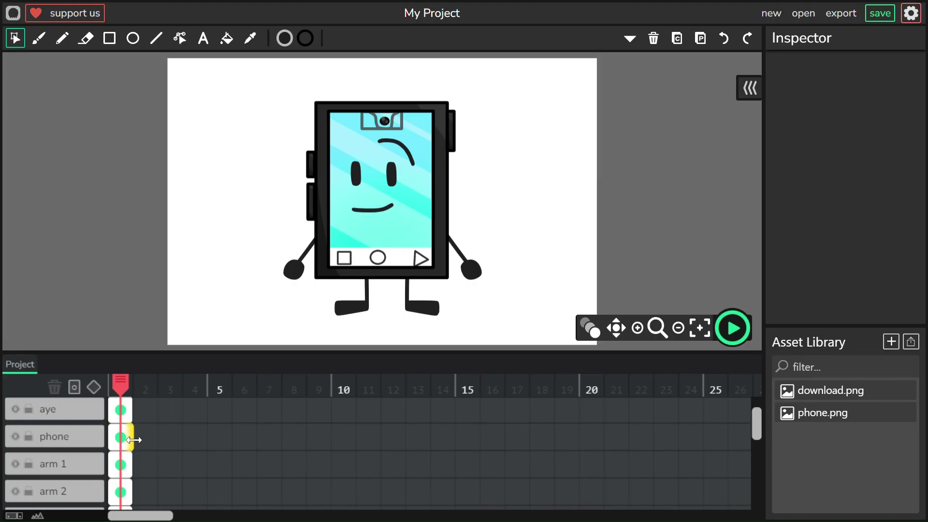
Extend the phone layer's frame to a length of 12 and add a tween at frame 1
{"action": "left_click_drag", "start_coordinate": [133, 440], "coordinate": [406, 444]}
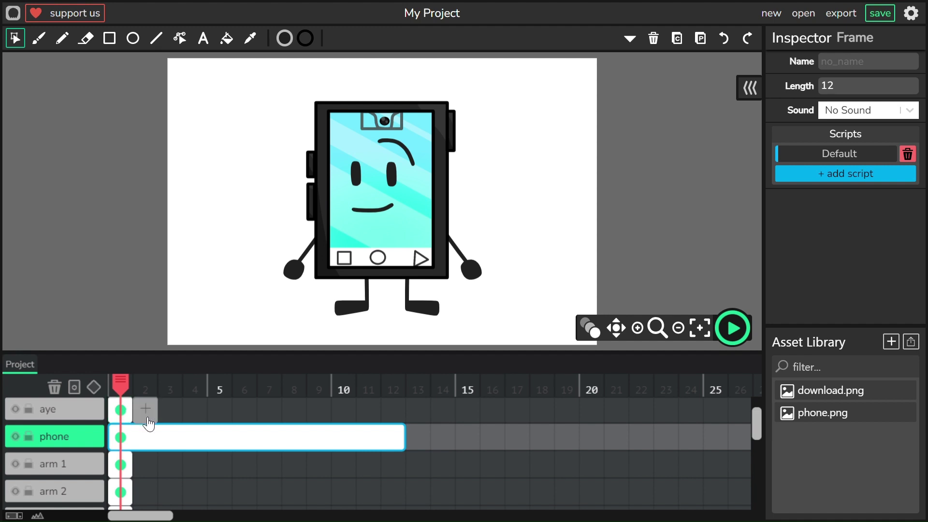
{"action": "left_click", "coordinate": [100, 397]}
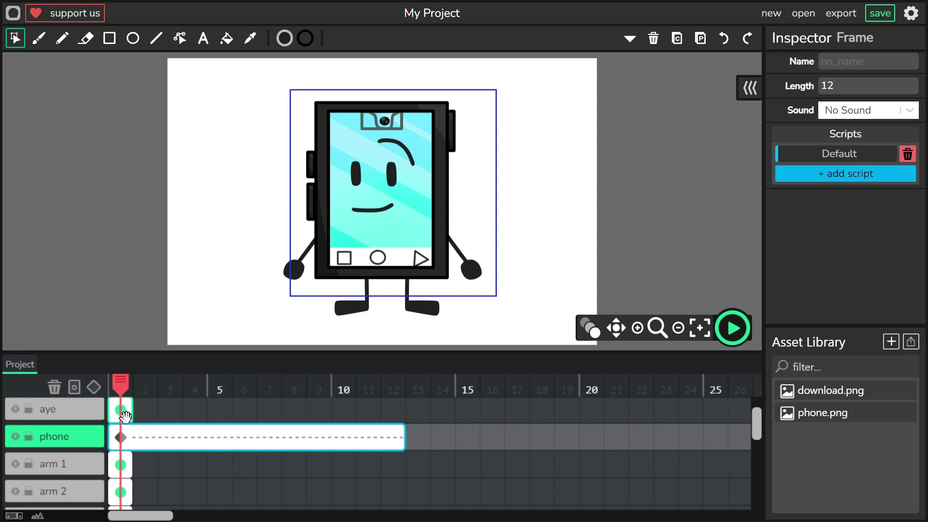
{"action": "mouse_move", "coordinate": [126, 391]}
{"action": "left_mouse_down"}
{"action": "mouse_move", "coordinate": [201, 389]}
{"action": "mouse_move", "coordinate": [111, 399]}
{"action": "left_mouse_up"}
{"action": "scroll", "coordinate": [174, 422], "scroll_direction": "up", "scroll_amount": 1}
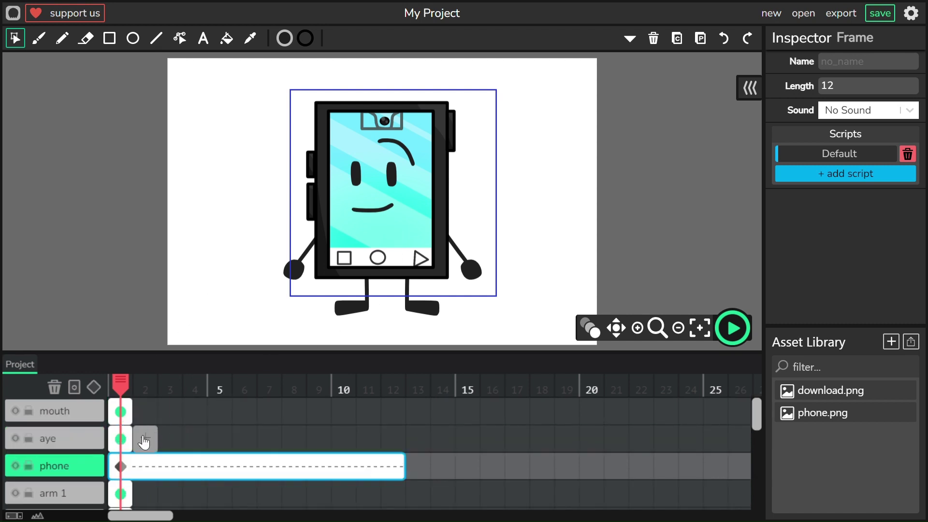
Extend the aye layer's frame to a length of 6 and add a tween at frame 1
{"action": "left_click_drag", "start_coordinate": [120, 439], "coordinate": [252, 437]}
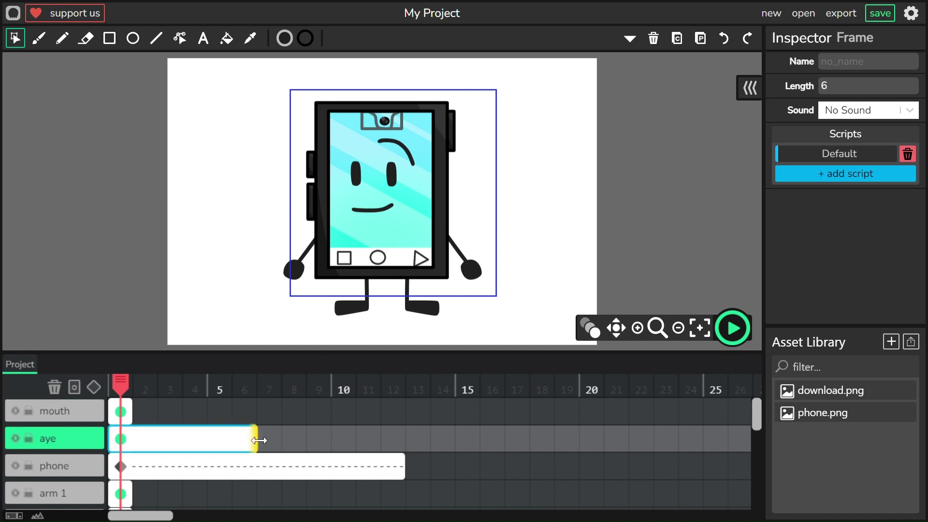
{"action": "left_click", "coordinate": [99, 388]}
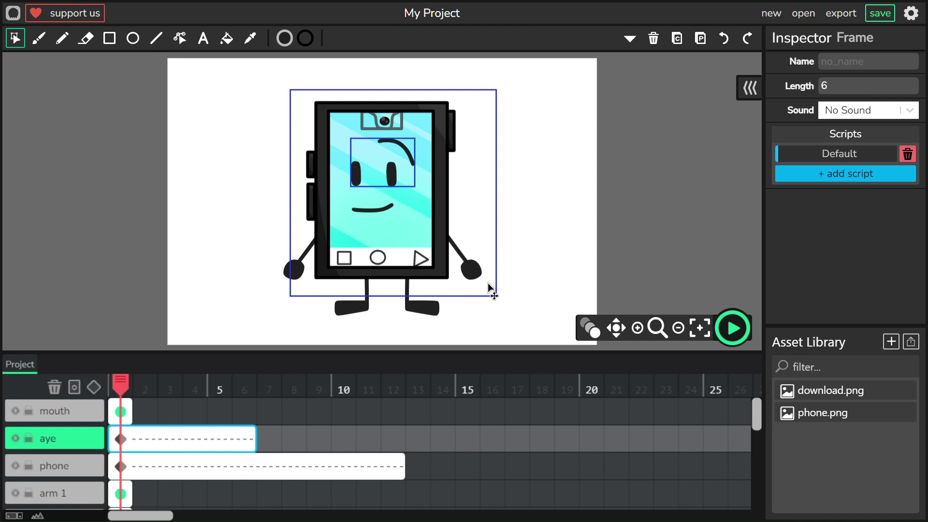
{"action": "scroll", "coordinate": [488, 288], "scroll_direction": "up", "scroll_amount": 3}
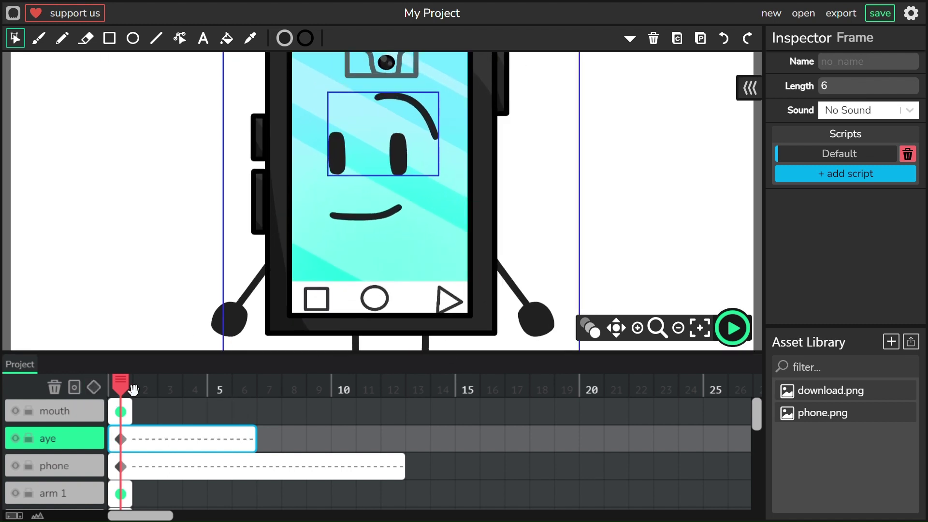
Extend the mouth layer's frame through frame 6 to match the aye layer
{"action": "left_click_drag", "start_coordinate": [128, 387], "coordinate": [252, 409]}
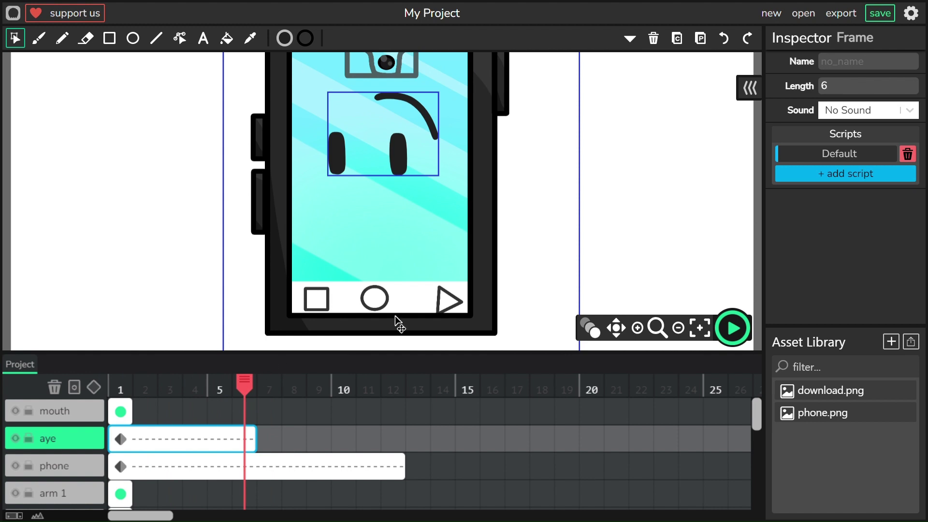
{"action": "left_click", "coordinate": [72, 414]}
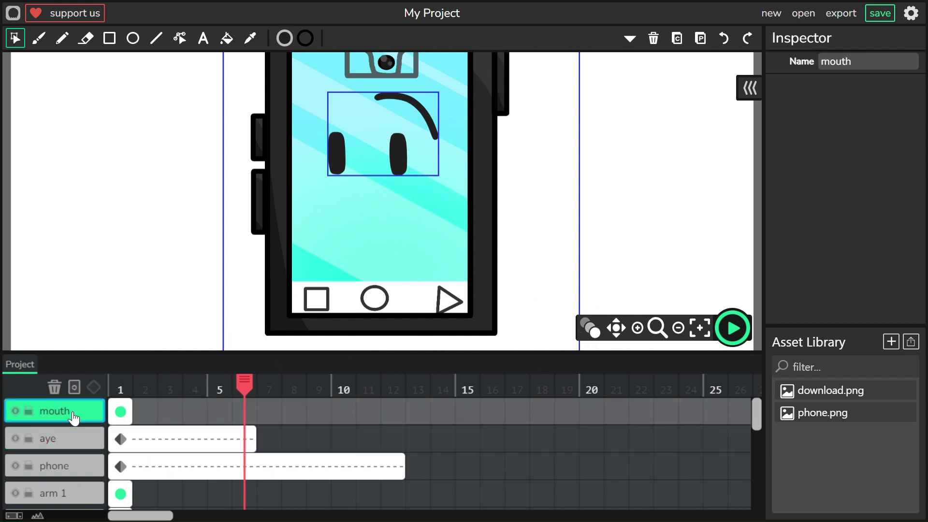
{"action": "left_click_drag", "start_coordinate": [137, 409], "coordinate": [265, 425]}
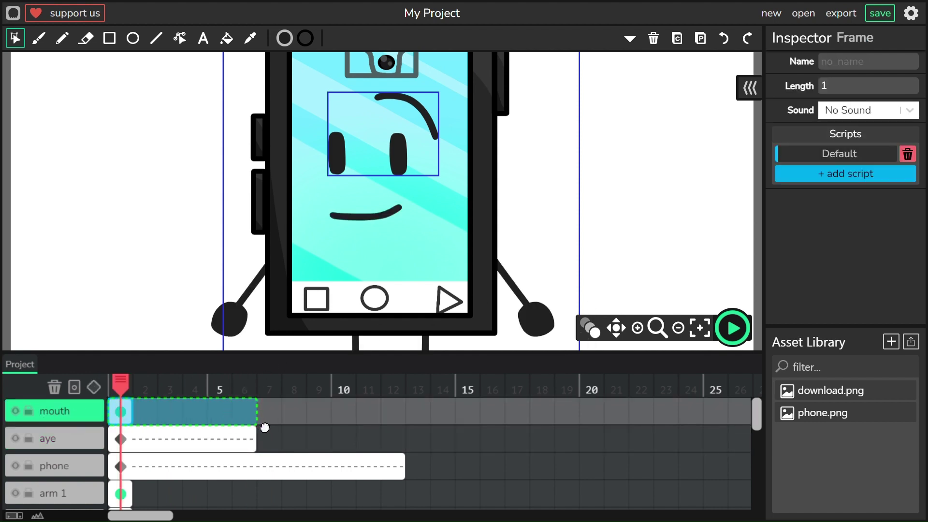
At frame 6, stretch the eye clip vertically to a height scale of about 1.13
{"action": "left_click_drag", "start_coordinate": [127, 387], "coordinate": [251, 411]}
{"action": "left_click", "coordinate": [361, 187]}
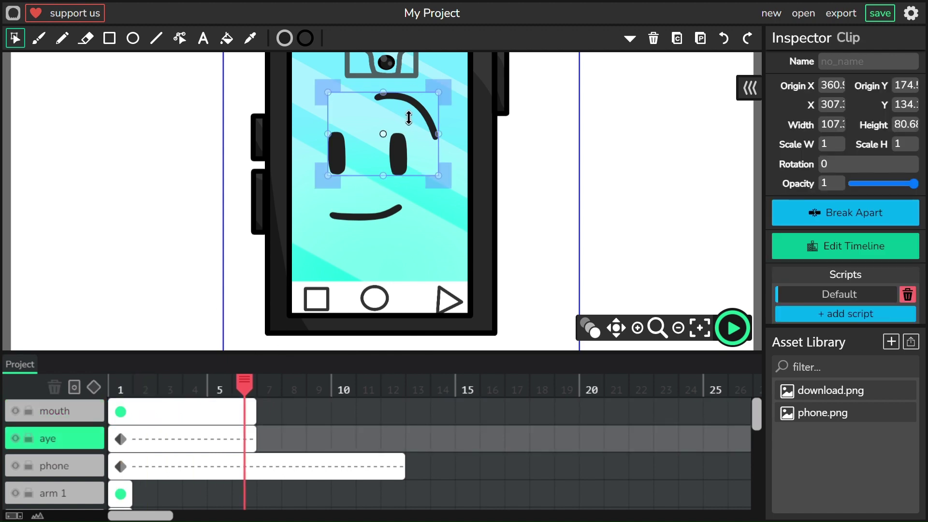
{"action": "left_click_drag", "start_coordinate": [408, 118], "coordinate": [408, 111]}
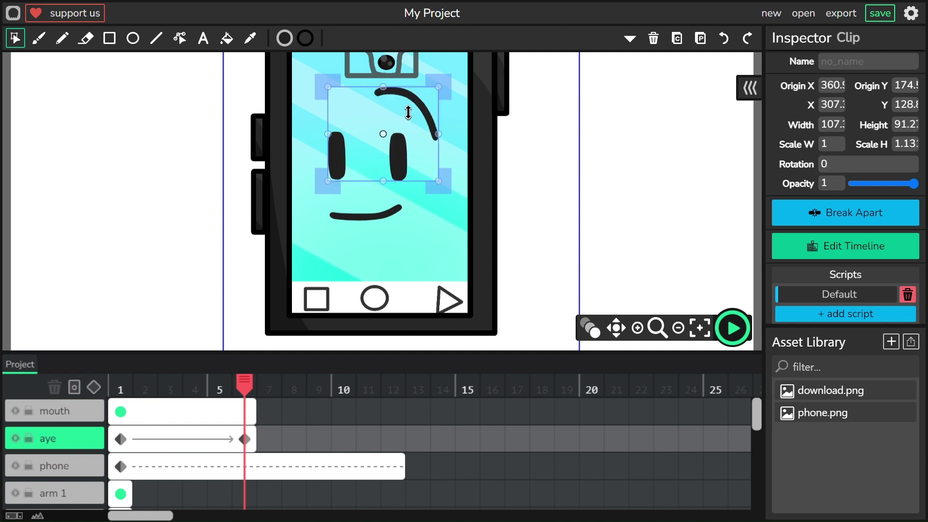
{"action": "left_click", "coordinate": [681, 229]}
Copy the aye layer's frame 1 tween and paste it at frame 5
{"action": "left_click_drag", "start_coordinate": [253, 395], "coordinate": [138, 411]}
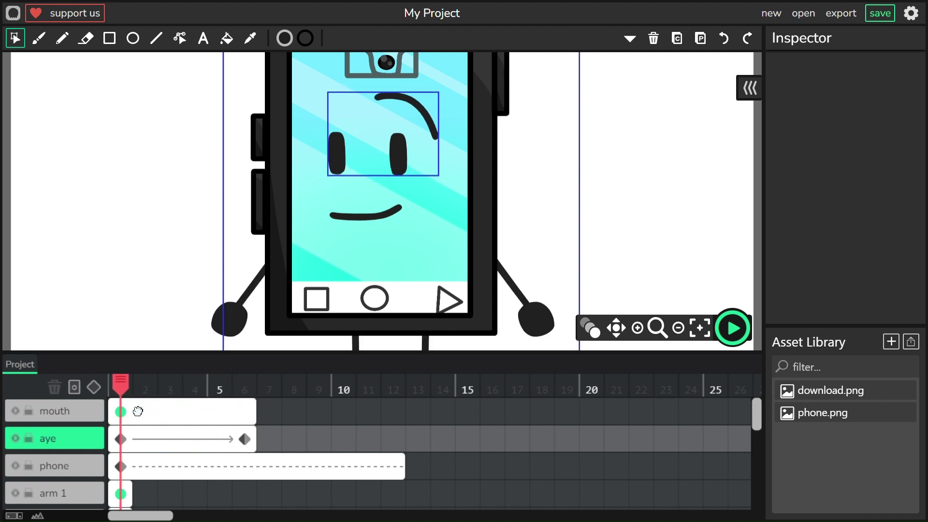
{"action": "left_click", "coordinate": [124, 441]}
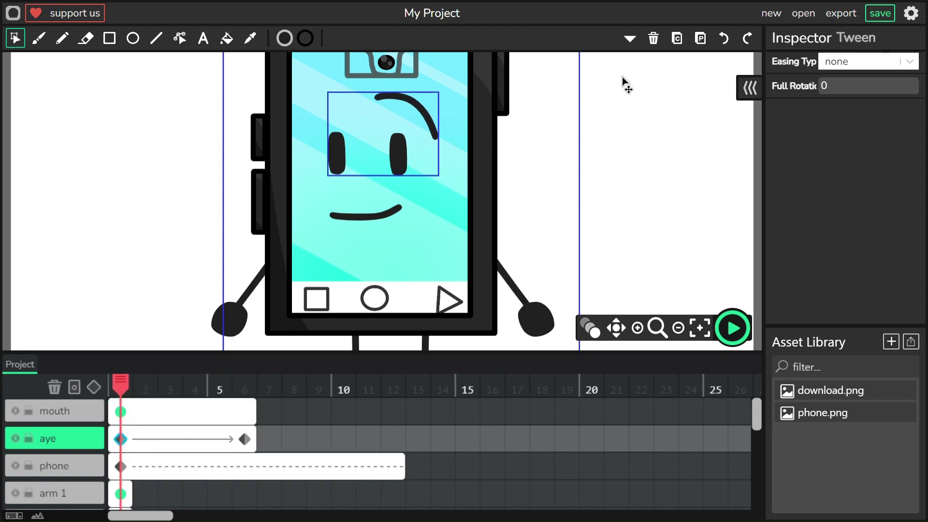
{"action": "left_click", "coordinate": [676, 38]}
{"action": "left_click_drag", "start_coordinate": [135, 390], "coordinate": [220, 394]}
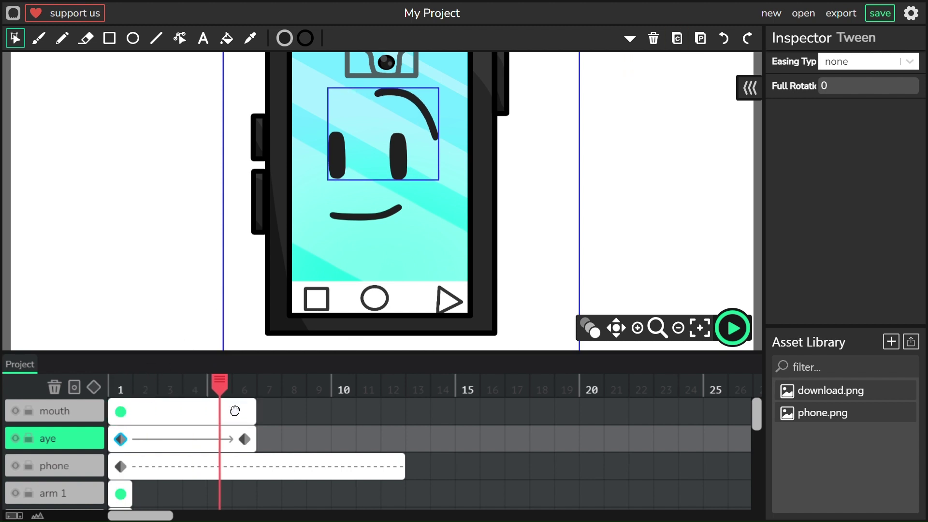
{"action": "left_click", "coordinate": [700, 38]}
{"action": "left_click_drag", "start_coordinate": [220, 386], "coordinate": [238, 412]}
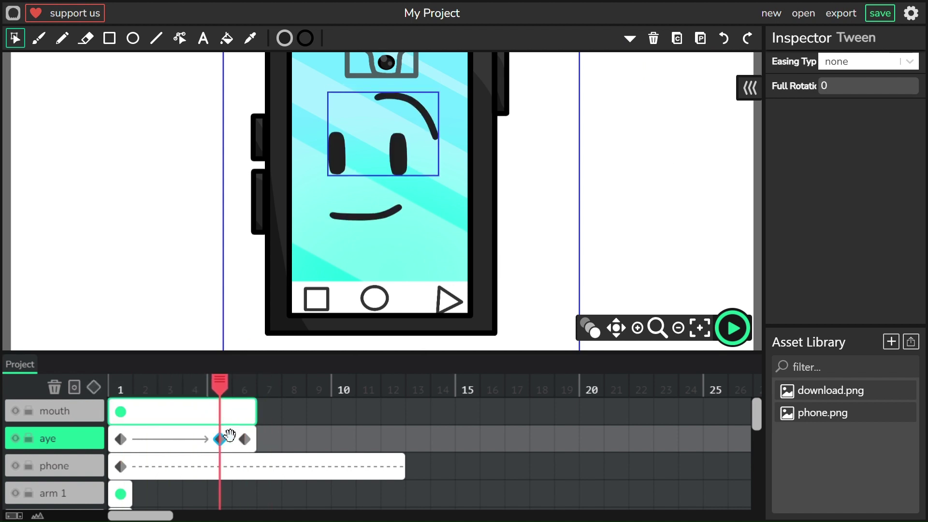
Move the pasted aye tween to frame 4 and preview the animation from frame 1
{"action": "left_click_drag", "start_coordinate": [226, 451], "coordinate": [203, 441]}
{"action": "left_click_drag", "start_coordinate": [215, 389], "coordinate": [104, 395]}
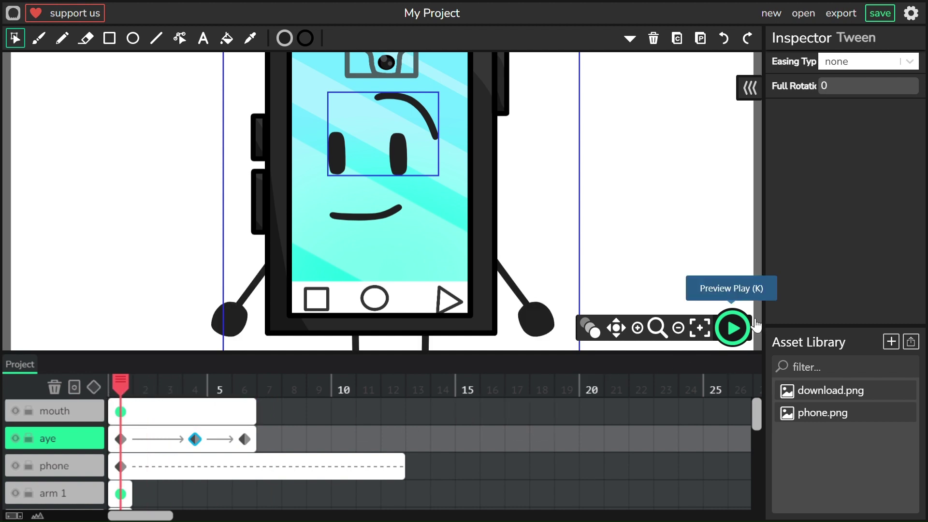
{"action": "left_click", "coordinate": [732, 327]}
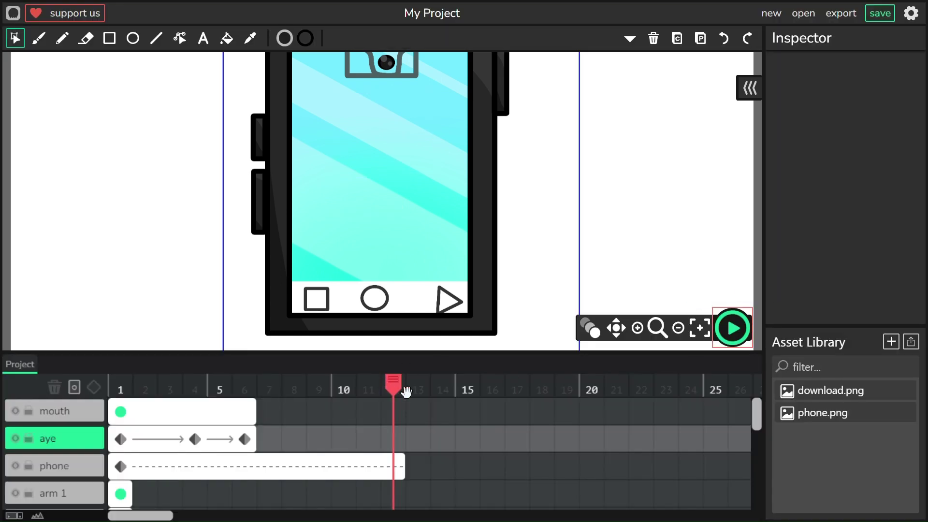
Move the aye layer's middle tween from frame 4 to frame 5
{"action": "left_click_drag", "start_coordinate": [406, 387], "coordinate": [268, 415]}
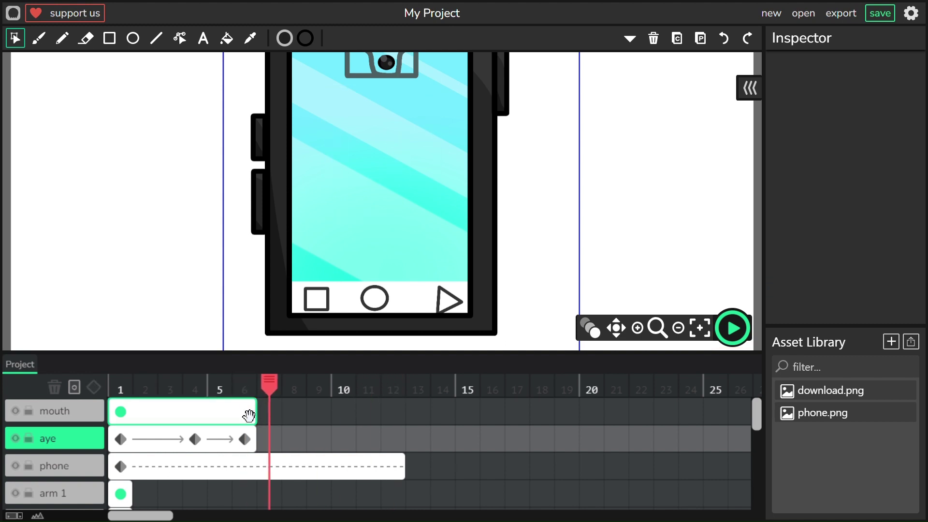
{"action": "left_click", "coordinate": [198, 440]}
{"action": "left_click_drag", "start_coordinate": [233, 453], "coordinate": [242, 453]}
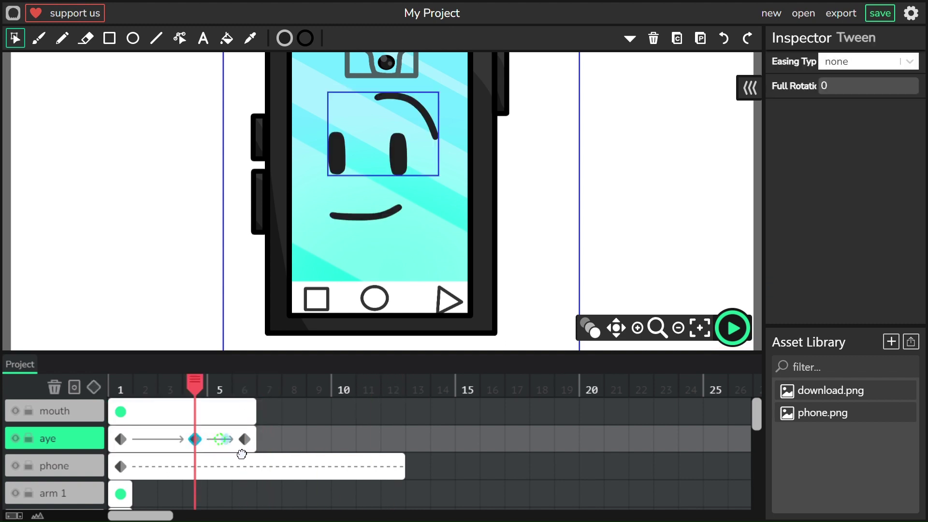
{"action": "left_click", "coordinate": [228, 400]}
Add an empty frame at frame 7 on the aye layer and turn on onion skinning
{"action": "left_click", "coordinate": [276, 401]}
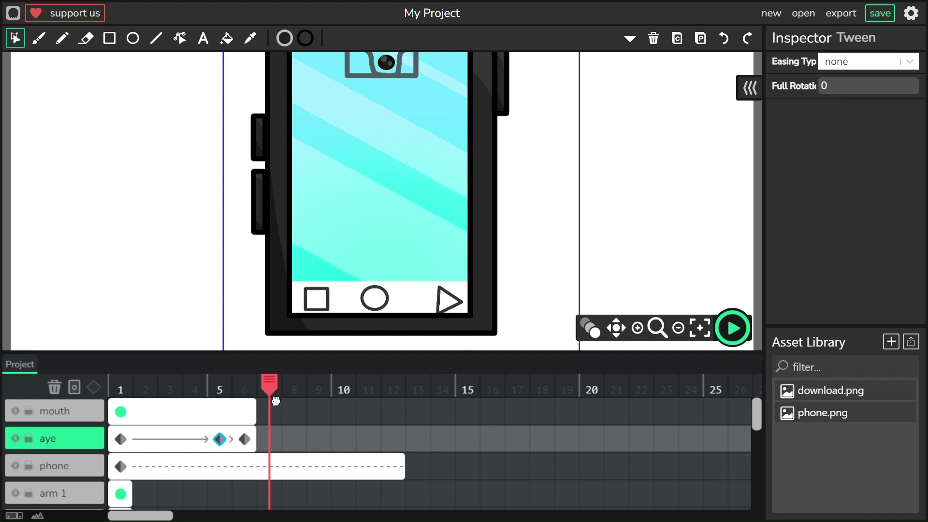
{"action": "left_click", "coordinate": [270, 440]}
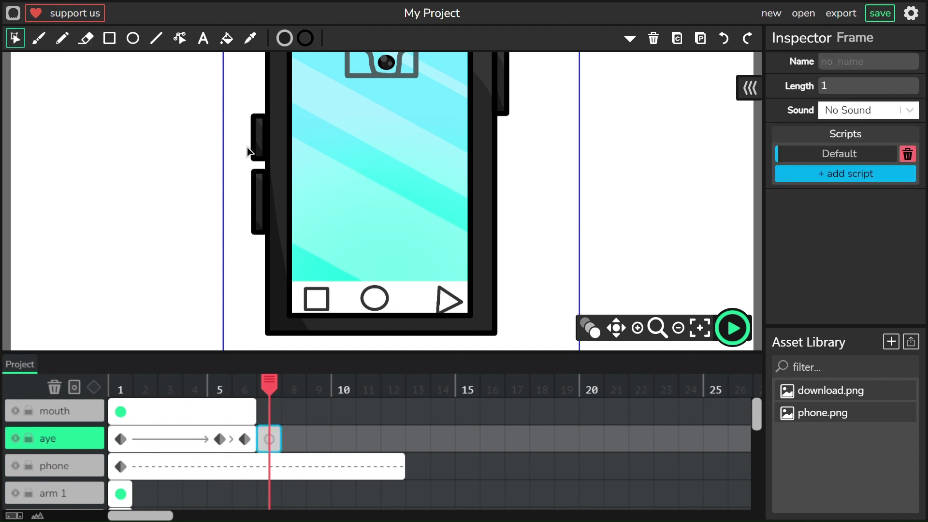
{"action": "left_click", "coordinate": [590, 327]}
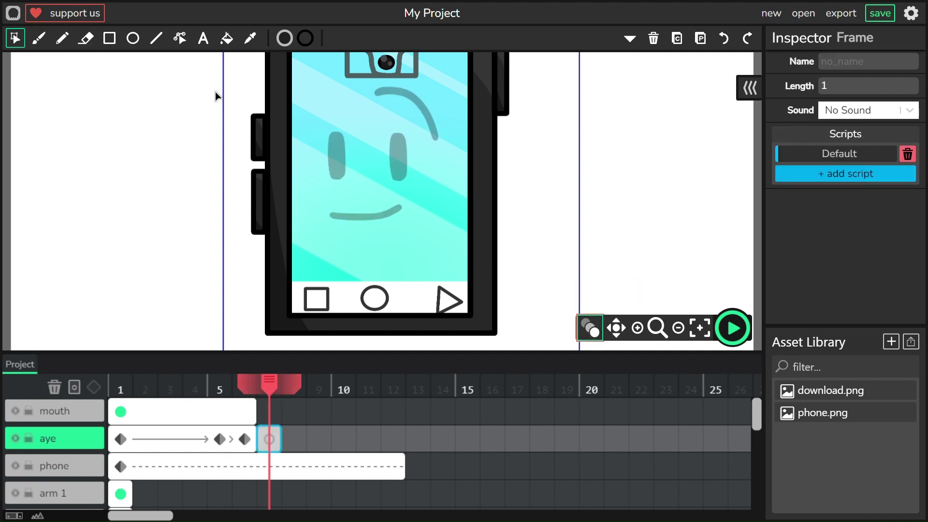
Paint two curved closed-eye strokes over the lower ends of the ghosted eyes with the size 10 brush
{"action": "left_click", "coordinate": [39, 38]}
{"action": "left_click", "coordinate": [309, 177]}
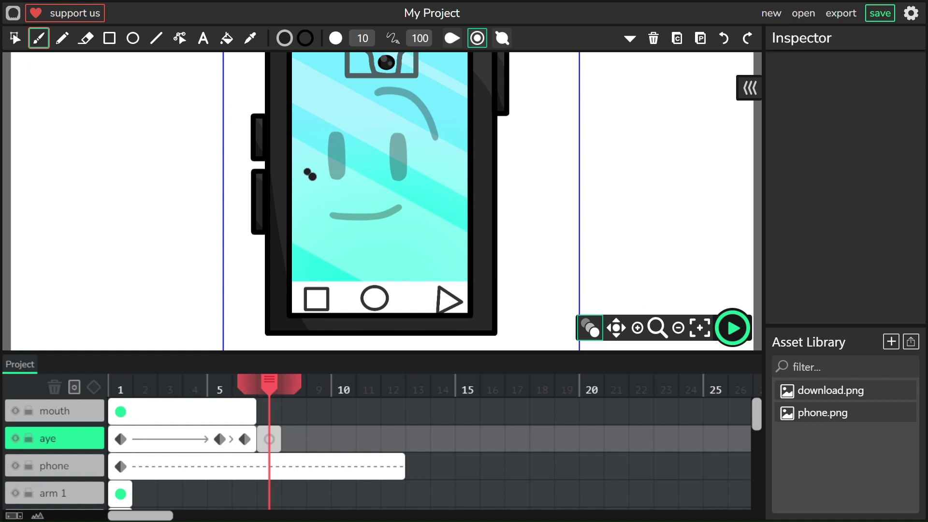
{"action": "left_click_drag", "start_coordinate": [307, 172], "coordinate": [420, 175]}
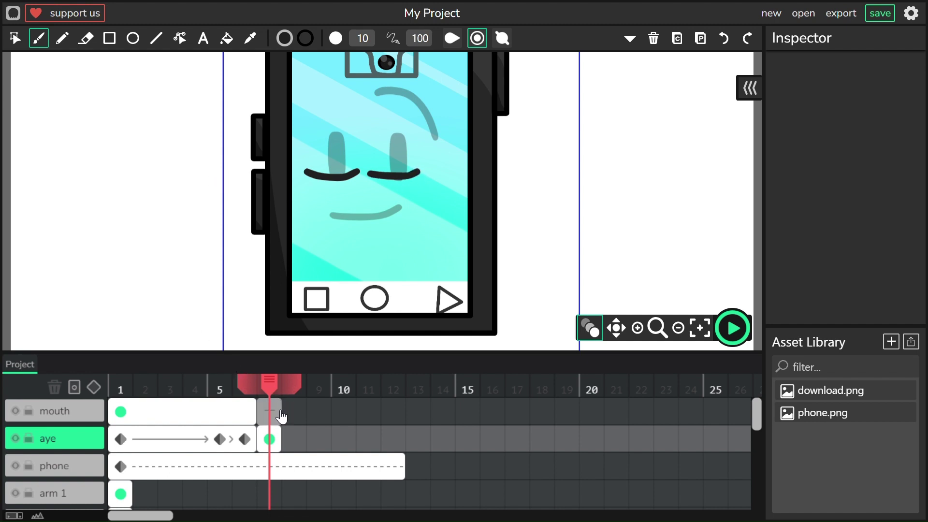
Extend the closed-eye frame to a length of 2 and add tweens at frames 7 and 8
{"action": "left_click", "coordinate": [284, 441]}
{"action": "left_click_drag", "start_coordinate": [289, 446], "coordinate": [309, 452]}
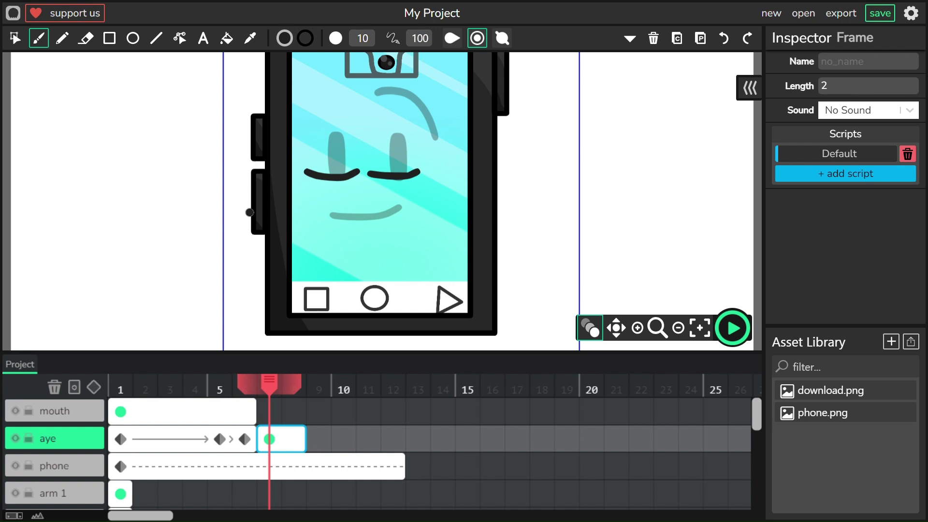
{"action": "left_click", "coordinate": [94, 387]}
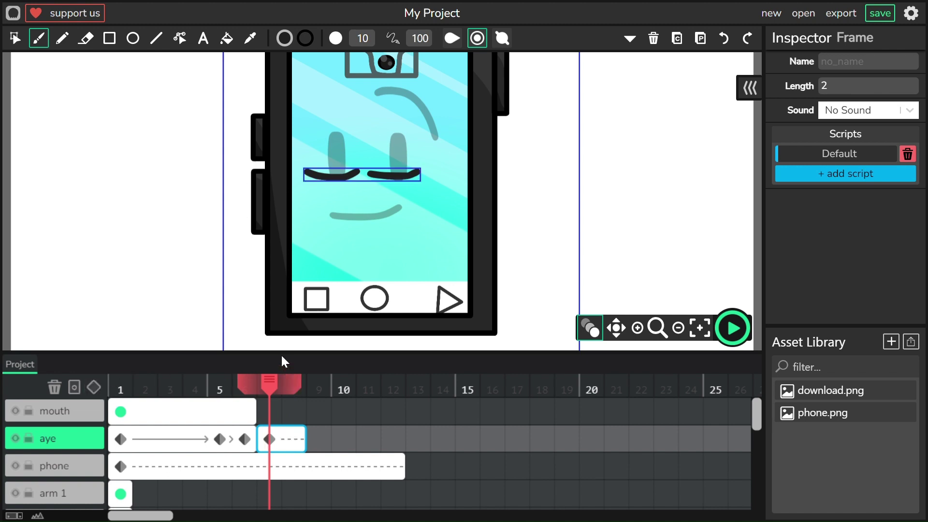
{"action": "mouse_move", "coordinate": [276, 389]}
{"action": "left_mouse_down"}
{"action": "mouse_move", "coordinate": [304, 397]}
{"action": "mouse_move", "coordinate": [263, 393]}
{"action": "mouse_move", "coordinate": [294, 392]}
{"action": "mouse_move", "coordinate": [274, 398]}
{"action": "left_mouse_up"}
{"action": "left_click", "coordinate": [94, 389]}
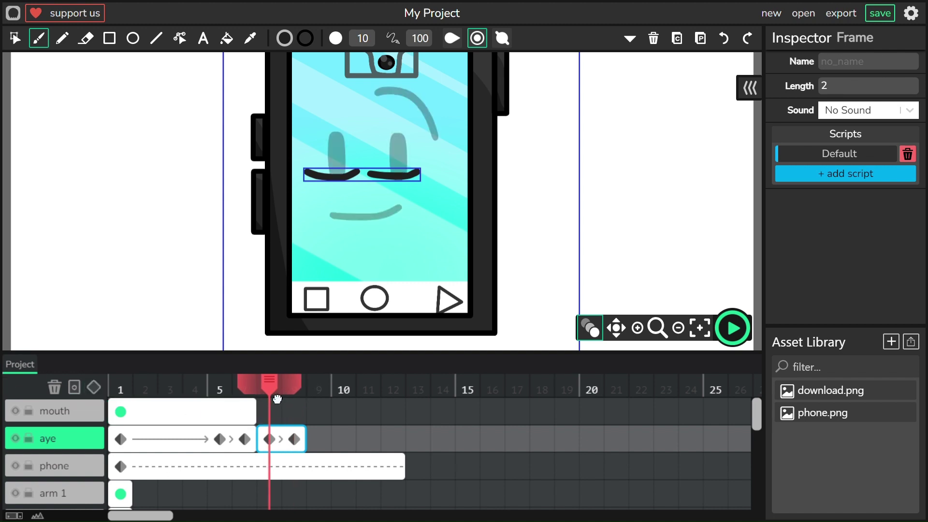
At frame 7, squash the closed-eye clip to a height scale of about 0.785 and nudge it down 5 pixels
{"action": "left_click", "coordinate": [15, 38]}
{"action": "left_click", "coordinate": [346, 201]}
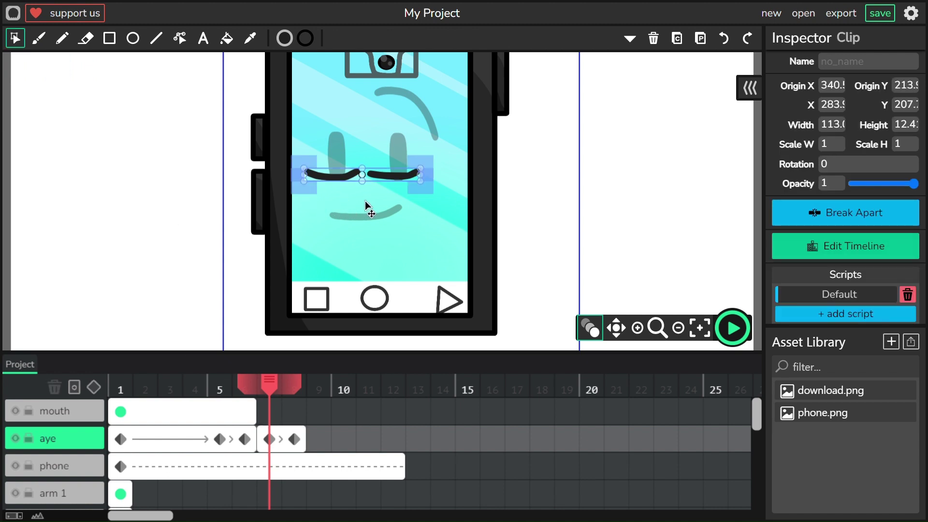
{"action": "left_click_drag", "start_coordinate": [387, 192], "coordinate": [388, 196]}
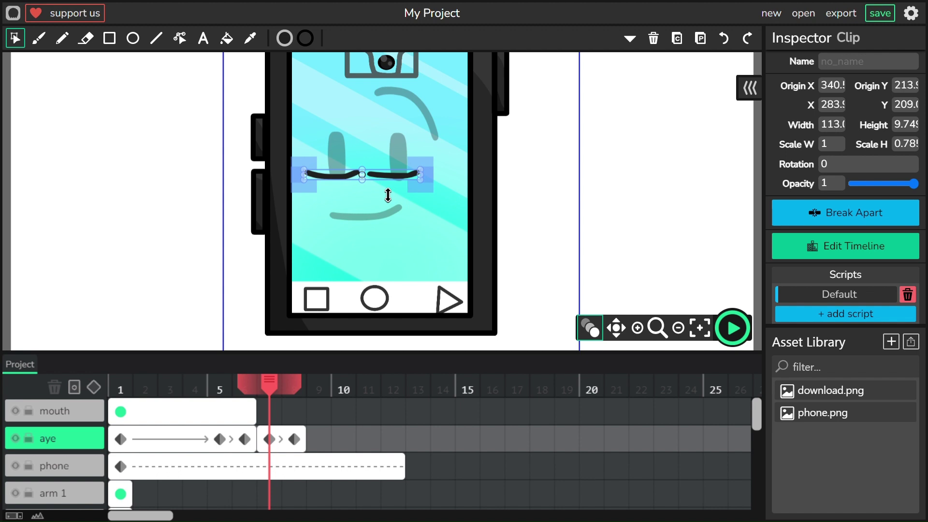
{"action": "key", "text": "Down"}
{"action": "key", "text": "Down"}
{"action": "key", "text": "Down"}
{"action": "key", "text": "Down"}
{"action": "key", "text": "Down"}
{"action": "key", "text": "Down"}
{"action": "key", "text": "Up"}
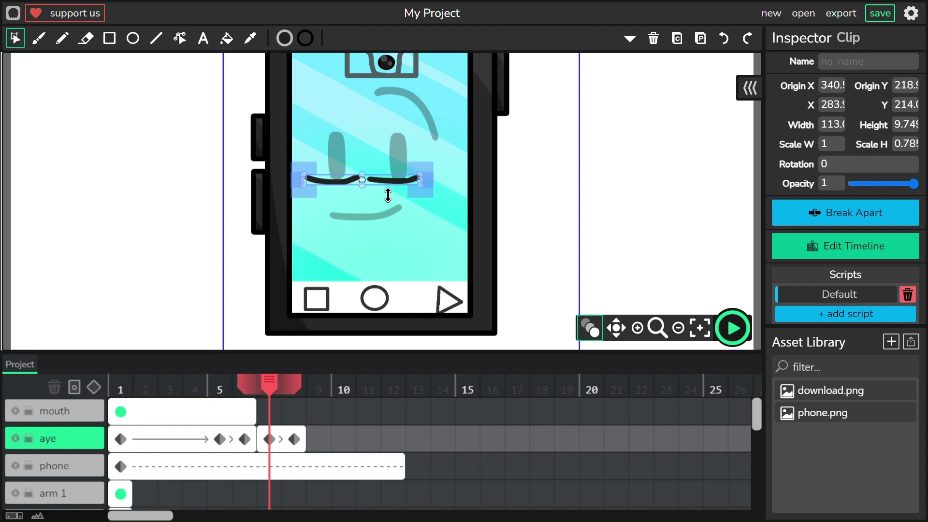
{"action": "left_click", "coordinate": [146, 232]}
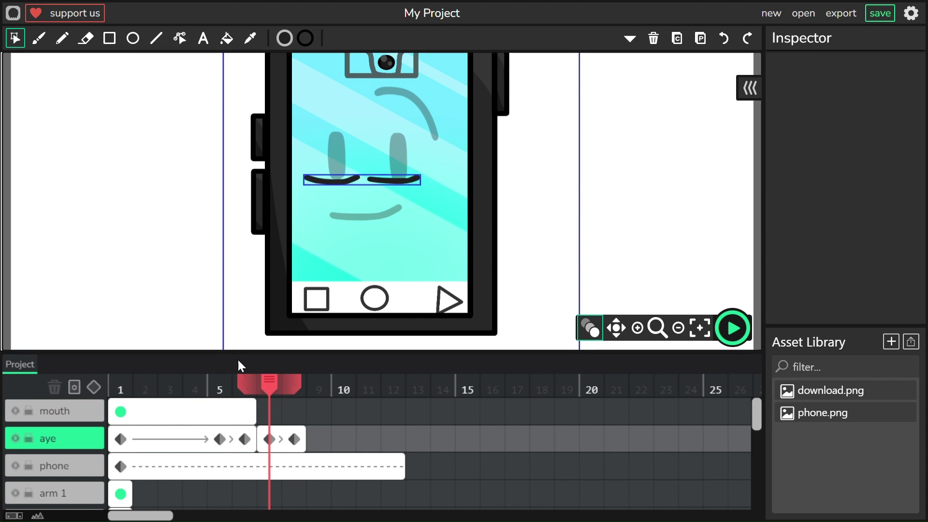
Add a frame at frame 9 on the aye layer and brush a solid upright eye about 16 by 44 pixels
{"action": "mouse_move", "coordinate": [278, 389]}
{"action": "left_mouse_down"}
{"action": "mouse_move", "coordinate": [296, 401]}
{"action": "mouse_move", "coordinate": [121, 411]}
{"action": "mouse_move", "coordinate": [319, 418]}
{"action": "left_mouse_up"}
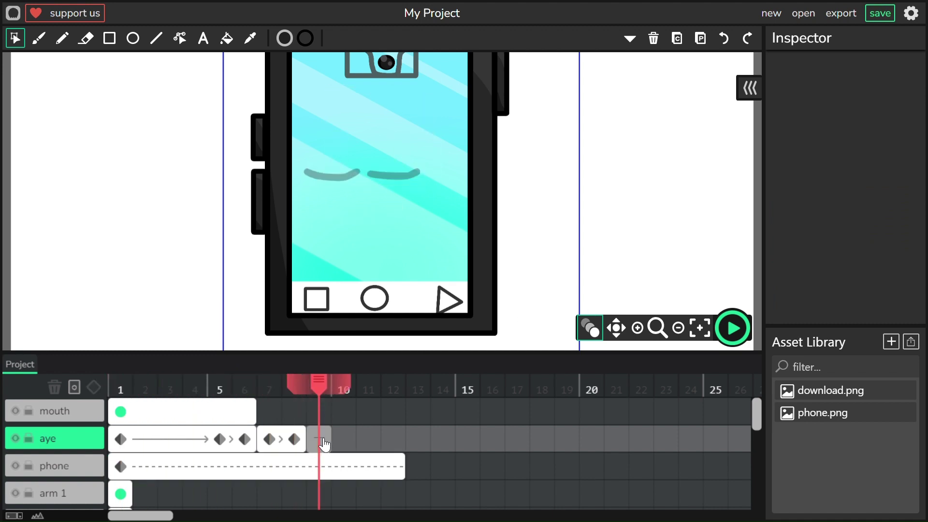
{"action": "left_click", "coordinate": [323, 441]}
{"action": "left_click", "coordinate": [39, 38]}
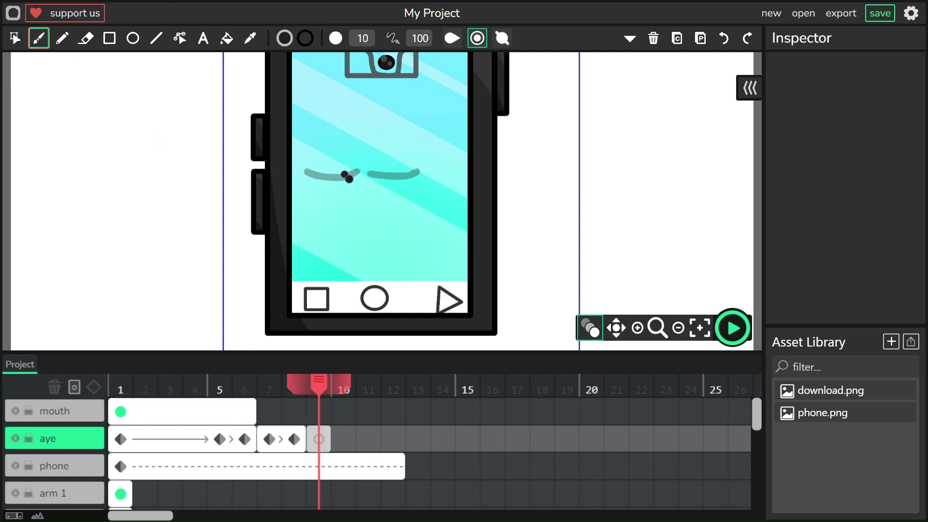
{"action": "mouse_move", "coordinate": [345, 169]}
{"action": "left_mouse_down"}
{"action": "mouse_move", "coordinate": [348, 141]}
{"action": "mouse_move", "coordinate": [357, 173]}
{"action": "left_mouse_up"}
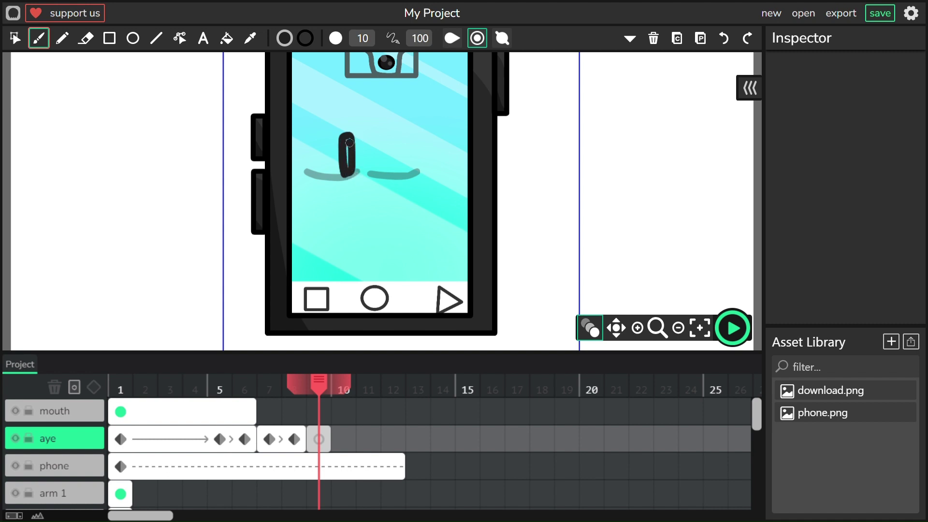
{"action": "left_click_drag", "start_coordinate": [353, 174], "coordinate": [354, 175]}
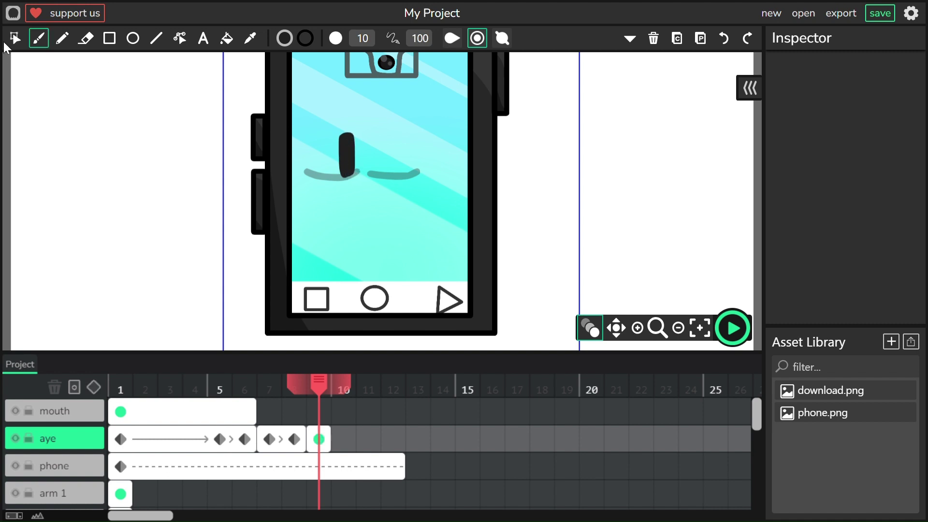
Duplicate the upright eye and place the copy level with it, about 48 pixels to its right
{"action": "left_click", "coordinate": [14, 38]}
{"action": "left_click", "coordinate": [358, 169]}
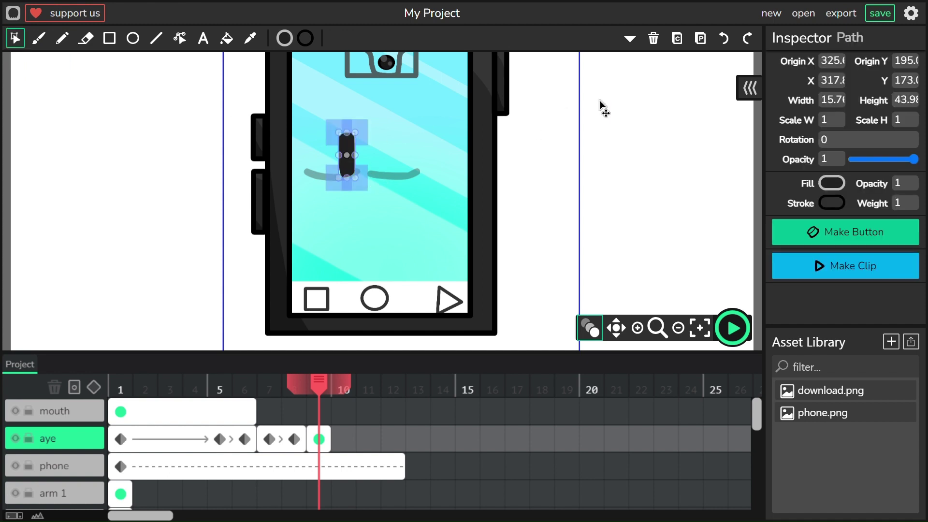
{"action": "left_click", "coordinate": [676, 38]}
{"action": "left_click", "coordinate": [700, 38]}
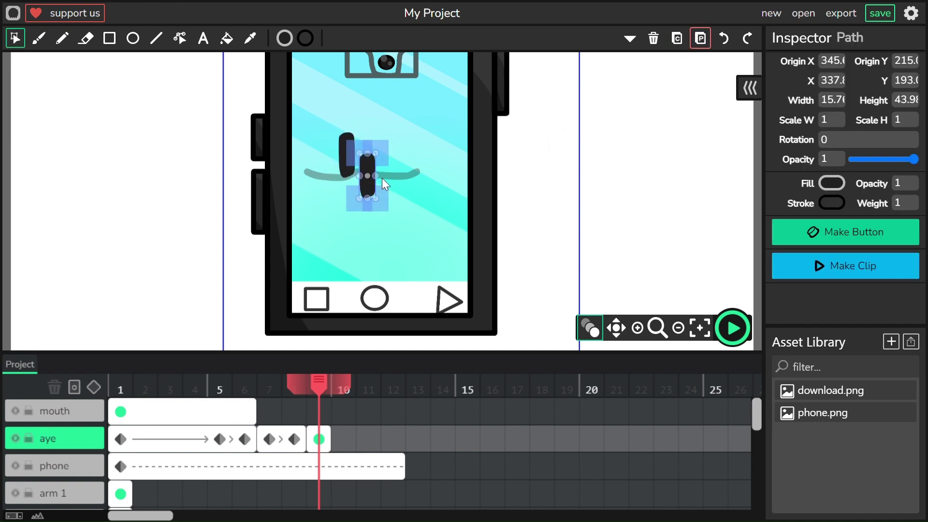
{"action": "left_click_drag", "start_coordinate": [394, 204], "coordinate": [421, 192]}
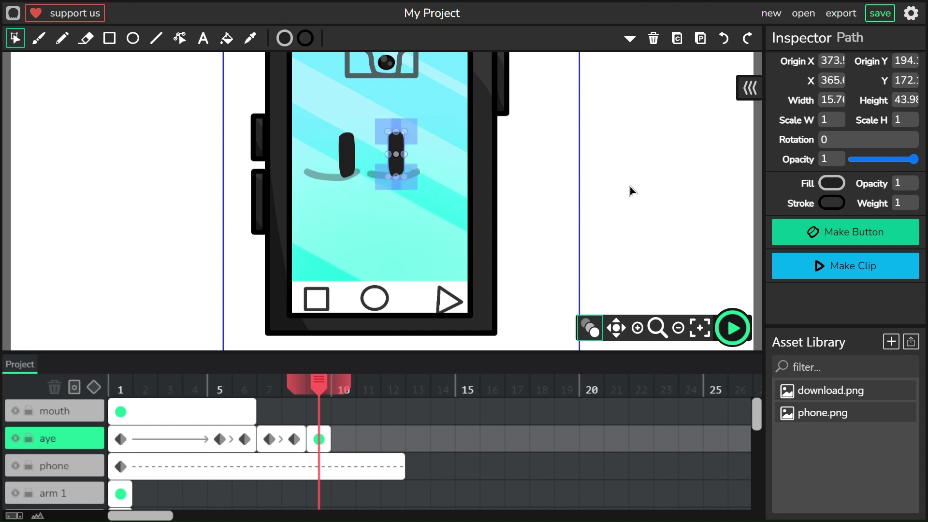
Brush a curved eyebrow above the right eye at frame 9
{"action": "left_click", "coordinate": [643, 194]}
{"action": "left_click", "coordinate": [40, 39]}
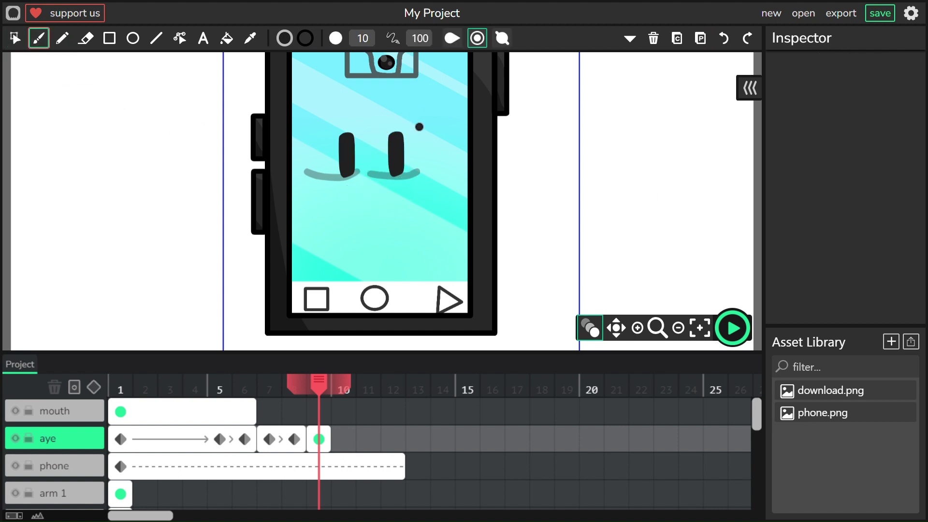
{"action": "mouse_move", "coordinate": [385, 105]}
{"action": "left_mouse_down"}
{"action": "mouse_move", "coordinate": [407, 97]}
{"action": "mouse_move", "coordinate": [434, 128]}
{"action": "left_mouse_up"}
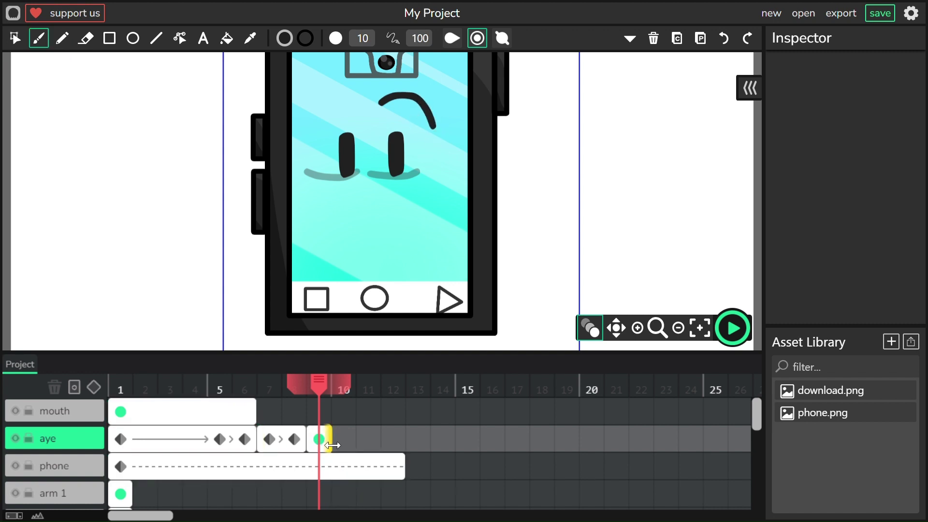
Extend the open-eye frame starting at frame 9 on the aye layer to a length of 3 frames
{"action": "left_click_drag", "start_coordinate": [333, 446], "coordinate": [401, 460]}
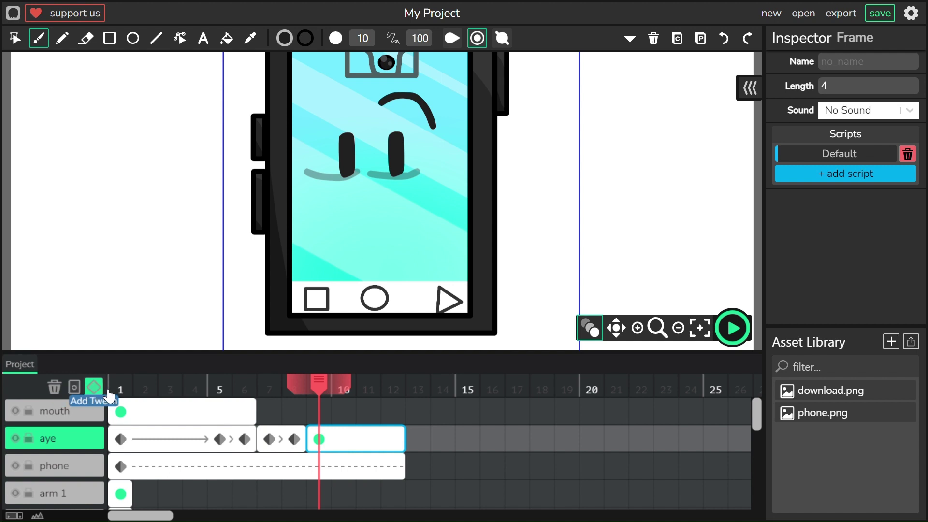
{"action": "mouse_move", "coordinate": [403, 439]}
{"action": "left_mouse_down"}
{"action": "mouse_move", "coordinate": [351, 452]}
{"action": "mouse_move", "coordinate": [369, 451]}
{"action": "left_mouse_up"}
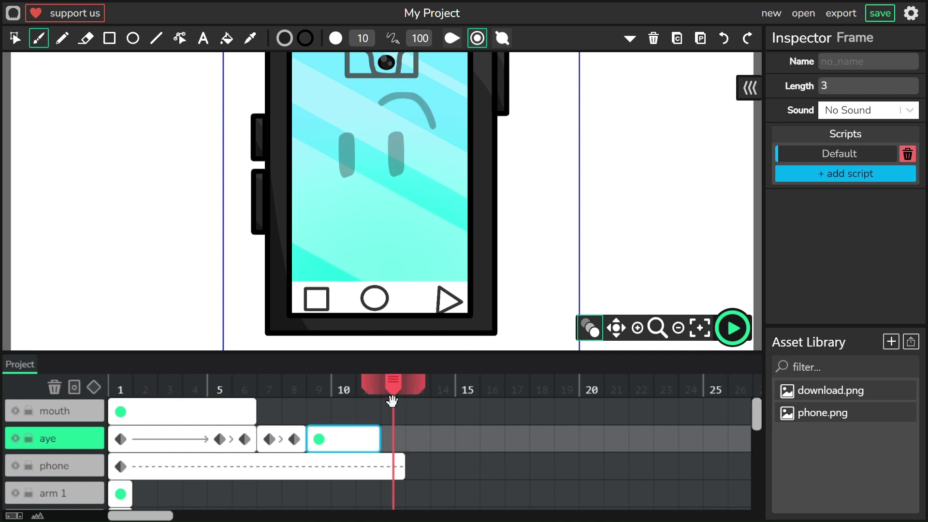
{"action": "left_click_drag", "start_coordinate": [403, 390], "coordinate": [319, 387]}
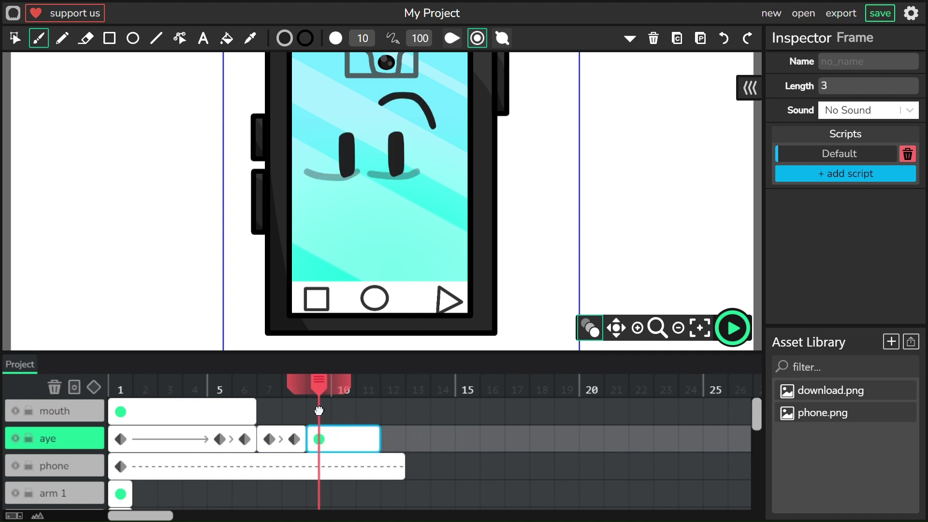
Add tweens to the open-eye frame at frames 9 and 10
{"action": "left_click", "coordinate": [100, 388]}
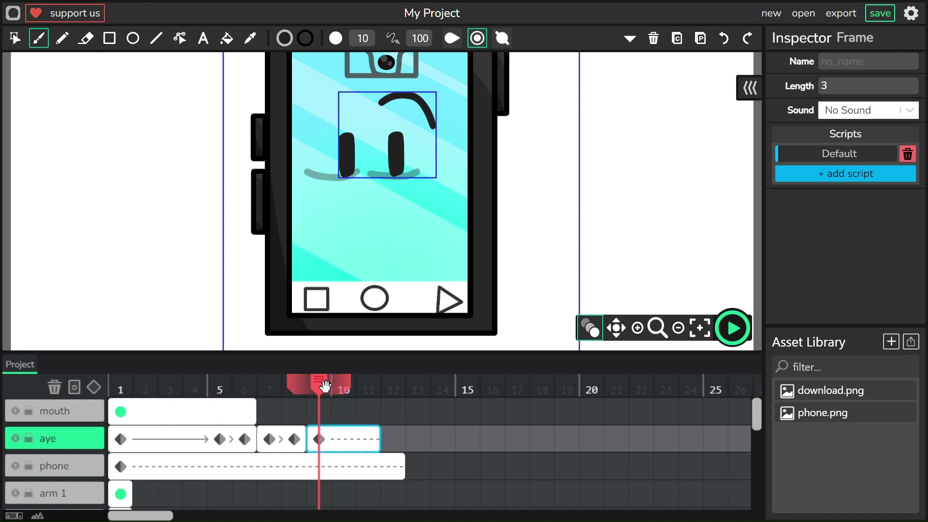
{"action": "left_click_drag", "start_coordinate": [325, 386], "coordinate": [344, 389]}
{"action": "left_click", "coordinate": [94, 387]}
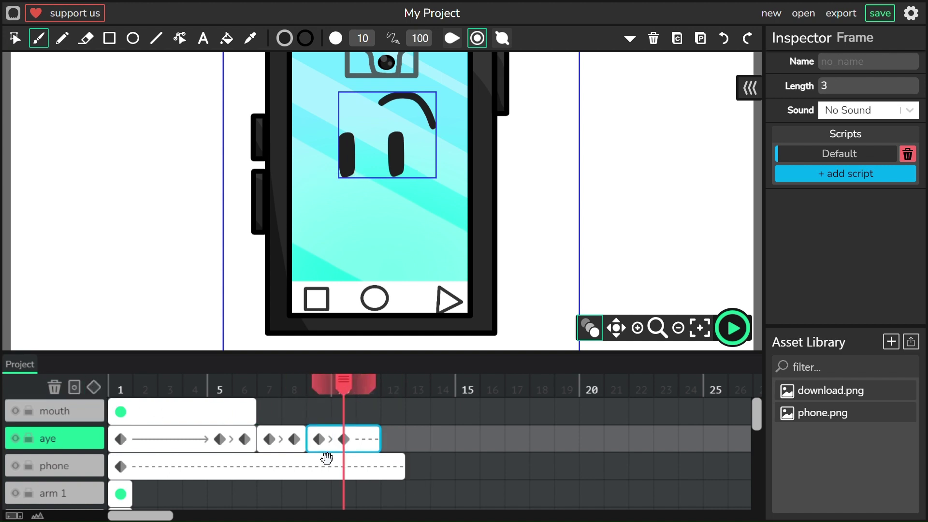
At frame 9, stretch the eyes-and-eyebrow clip vertically to a height scale of about 1.105
{"action": "left_click", "coordinate": [360, 390]}
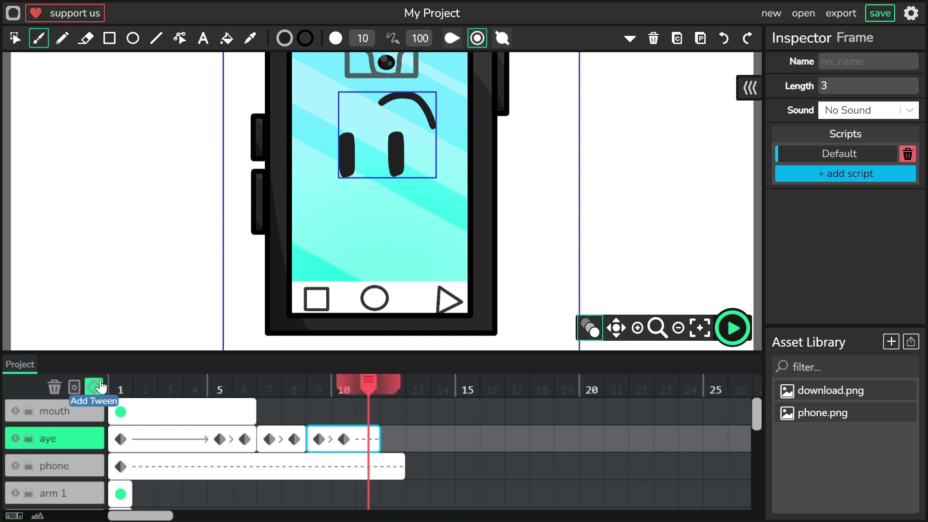
{"action": "left_click_drag", "start_coordinate": [378, 395], "coordinate": [329, 405]}
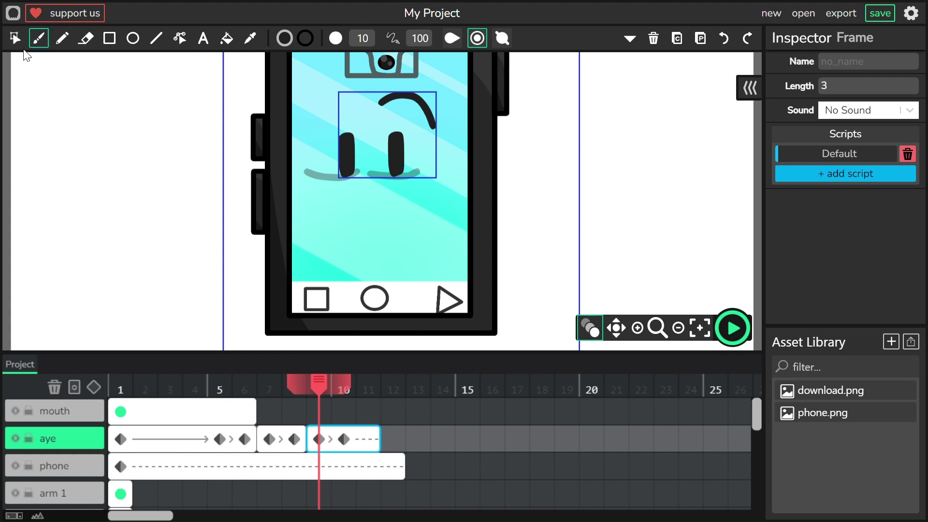
{"action": "left_click", "coordinate": [15, 39]}
{"action": "left_click", "coordinate": [365, 175]}
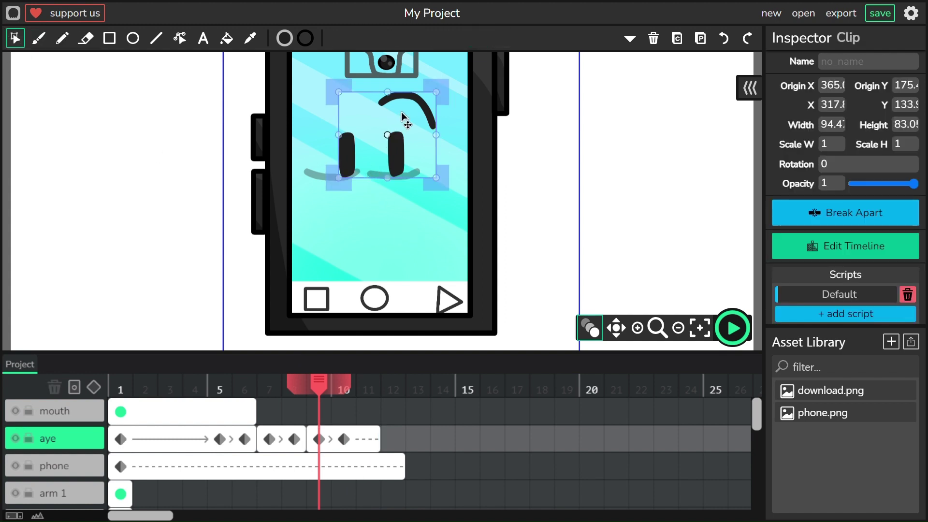
{"action": "left_click_drag", "start_coordinate": [436, 178], "coordinate": [457, 175]}
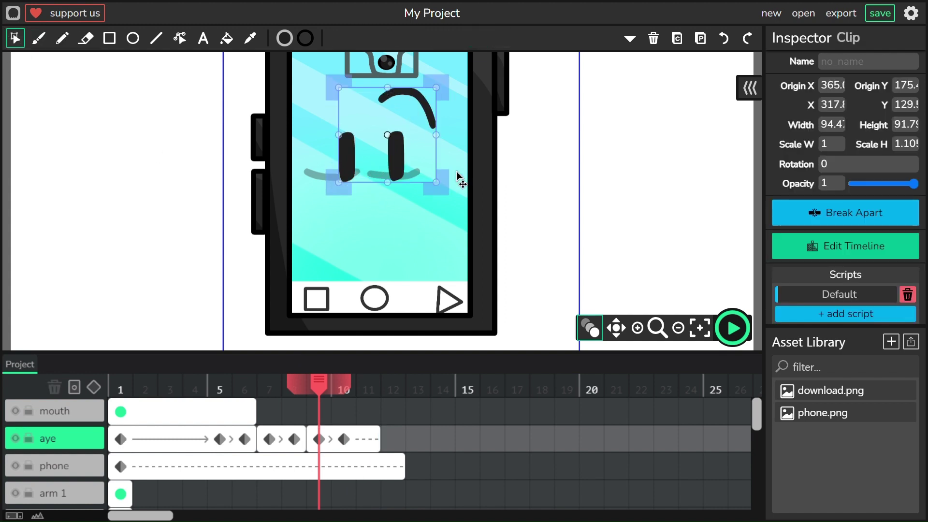
{"action": "left_click", "coordinate": [669, 224]}
Preview the blink animation starting from frame 4
{"action": "left_click_drag", "start_coordinate": [329, 391], "coordinate": [194, 392]}
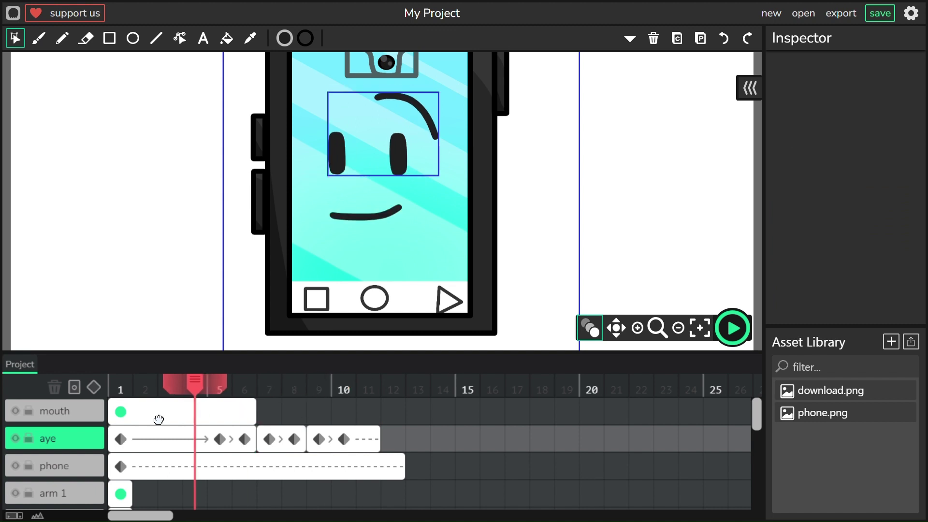
{"action": "left_click", "coordinate": [124, 423]}
{"action": "left_click", "coordinate": [732, 328]}
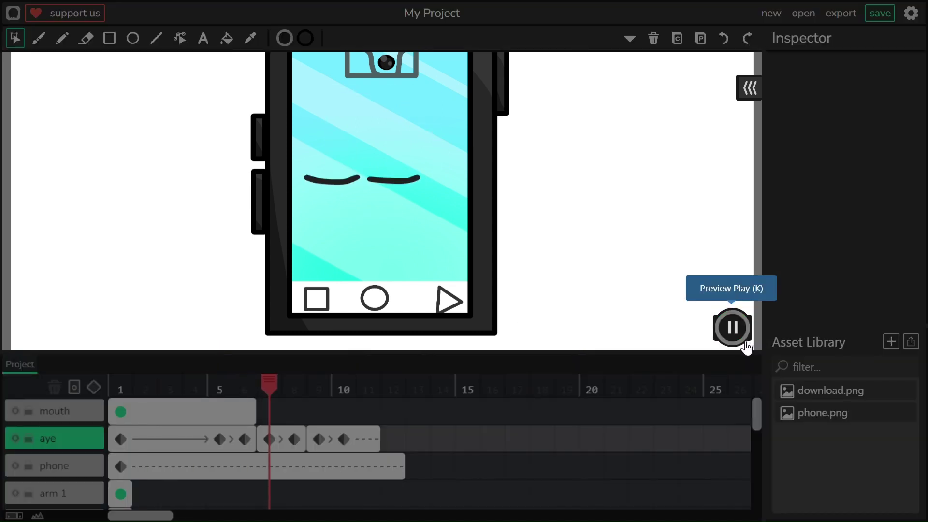
{"action": "left_click", "coordinate": [732, 327]}
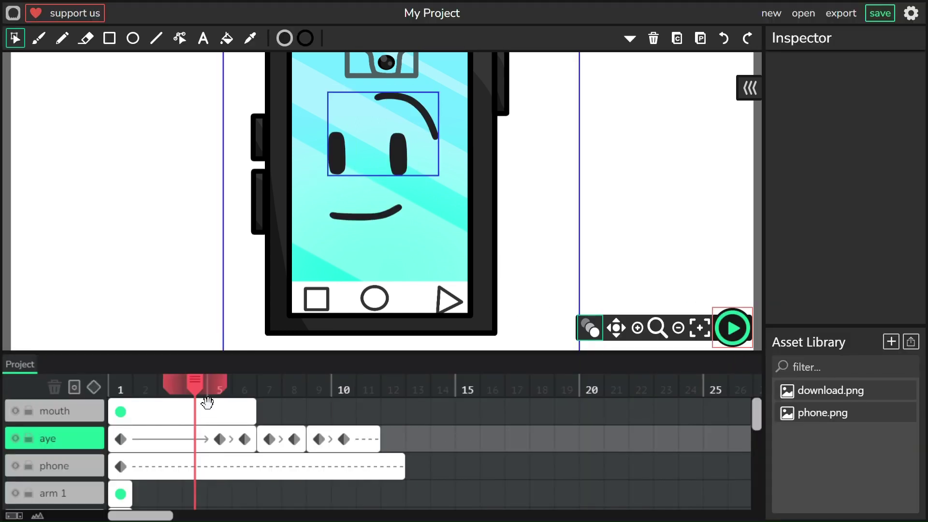
Lengthen the second open-eye frame on the aye layer to 4 frames and add a tween at frame 11
{"action": "left_click_drag", "start_coordinate": [207, 401], "coordinate": [405, 449]}
{"action": "left_click_drag", "start_coordinate": [375, 398], "coordinate": [399, 404]}
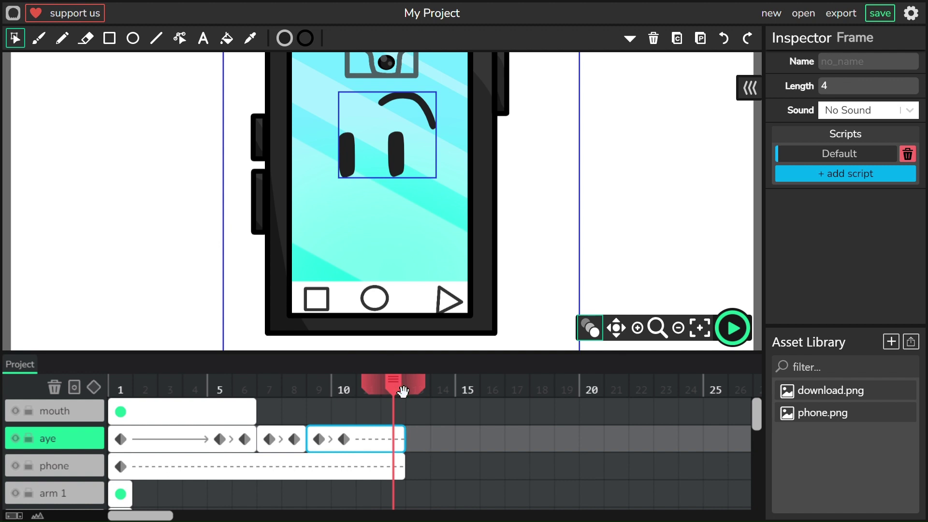
{"action": "left_click", "coordinate": [368, 387]}
{"action": "left_click", "coordinate": [93, 395]}
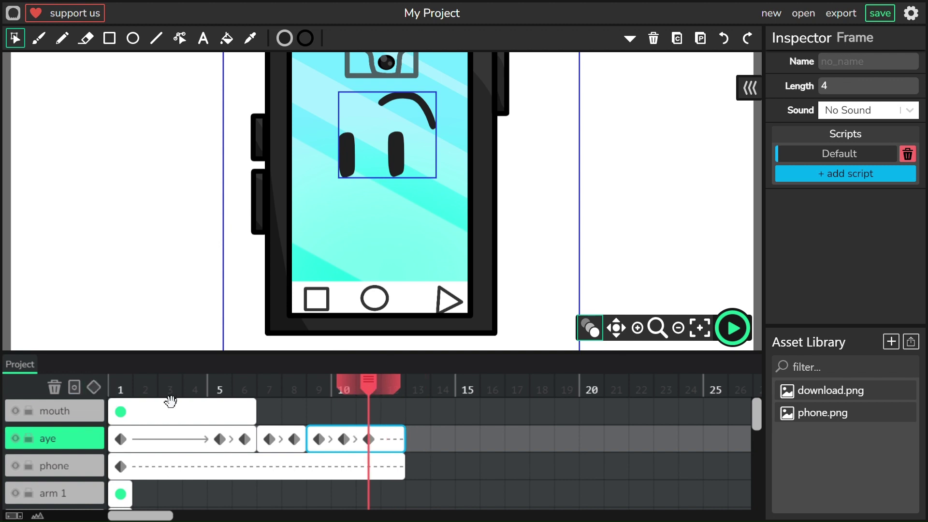
At frame 12, stretch the eyes-and-eyebrow clip vertically to match its height at frame 9
{"action": "left_click_drag", "start_coordinate": [378, 395], "coordinate": [393, 400]}
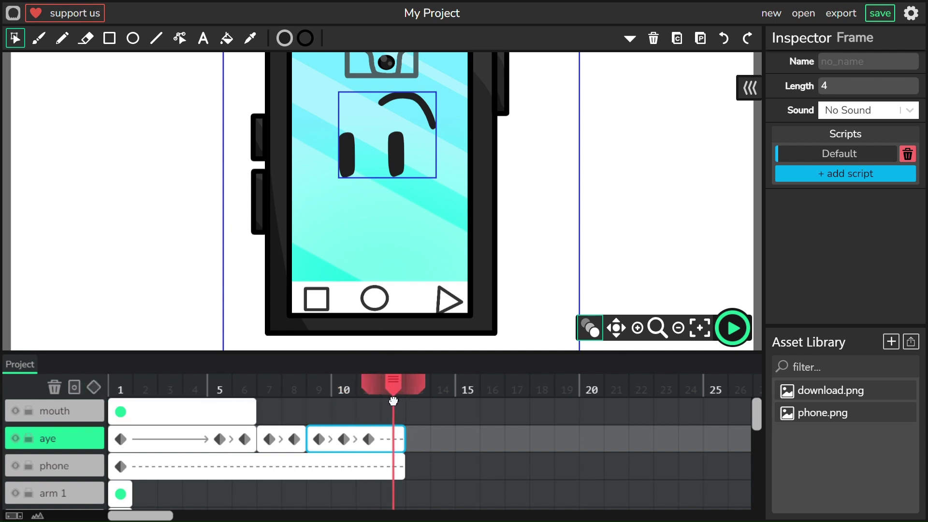
{"action": "left_click", "coordinate": [427, 194]}
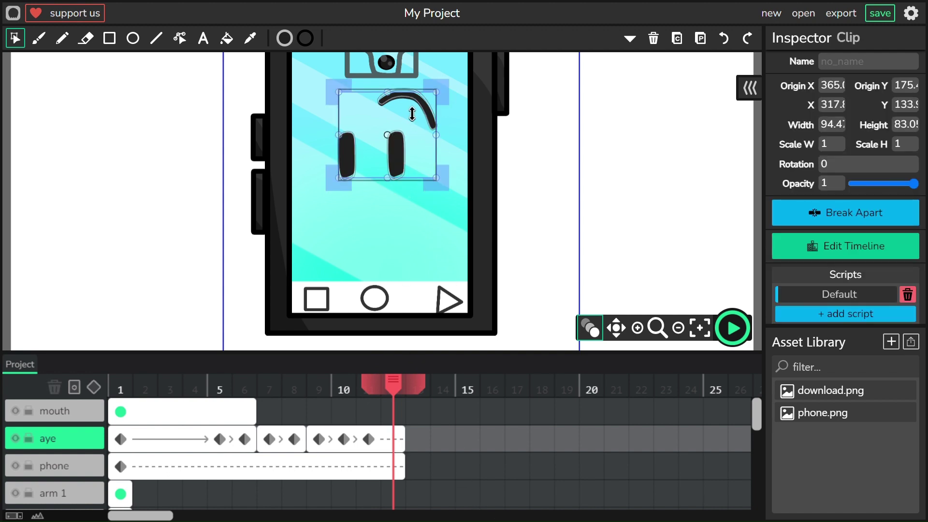
{"action": "left_click_drag", "start_coordinate": [414, 113], "coordinate": [445, 139]}
{"action": "left_click", "coordinate": [702, 277]}
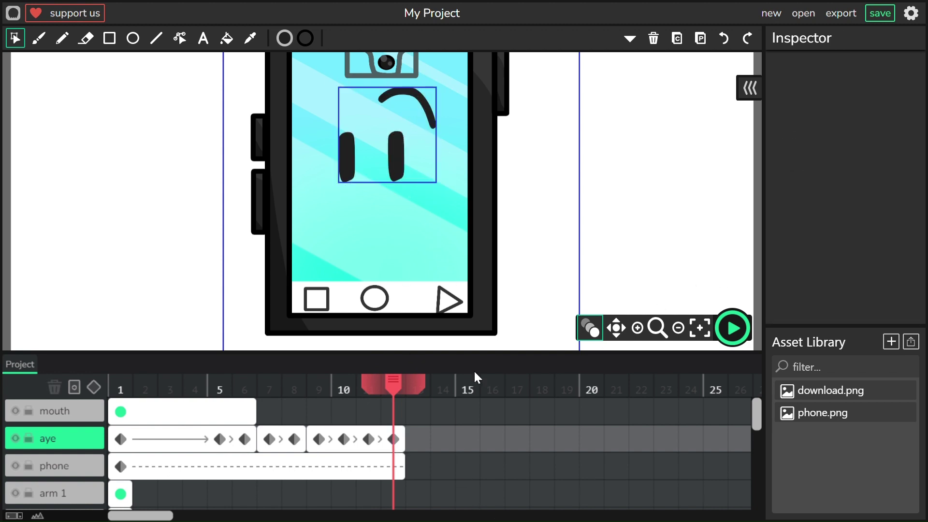
Add a new frame at frame 13 on the aye layer and extend the phone layer to frame 13
{"action": "left_click", "coordinate": [418, 440]}
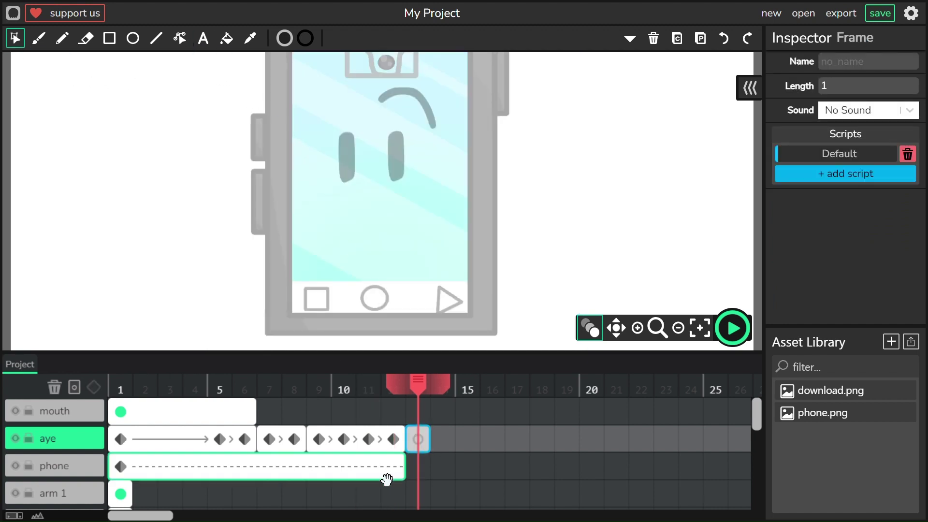
{"action": "left_click_drag", "start_coordinate": [408, 475], "coordinate": [424, 452]}
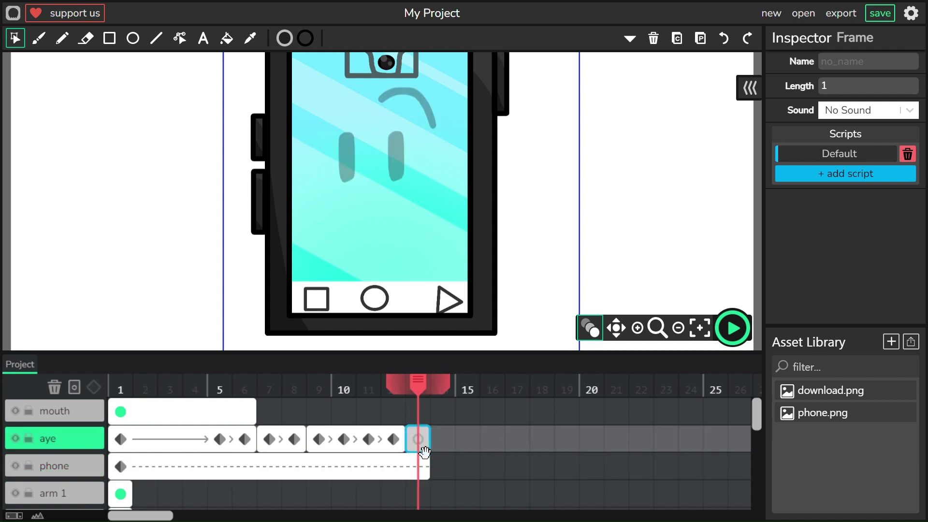
Brush two arched happy eyes side by side at frame 13, together about 150 pixels wide and 33 pixels tall
{"action": "left_click", "coordinate": [39, 38]}
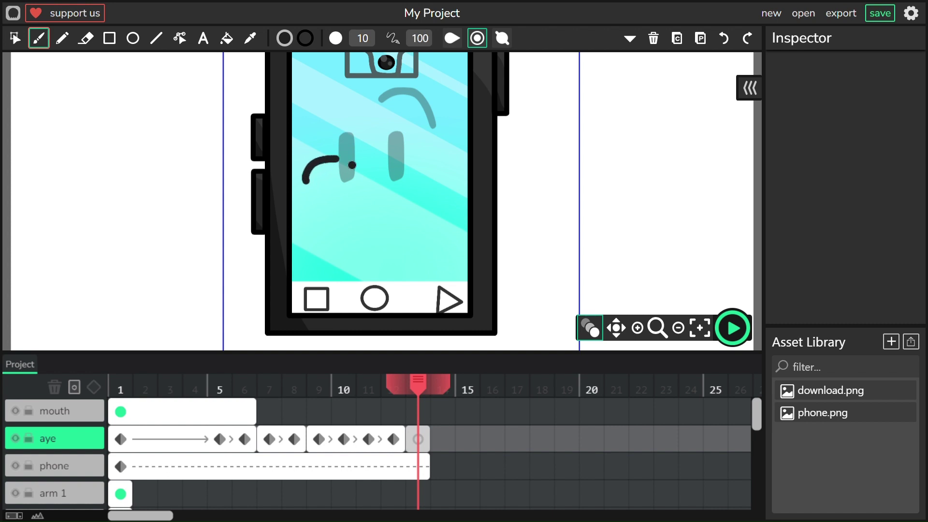
{"action": "left_click", "coordinate": [419, 151]}
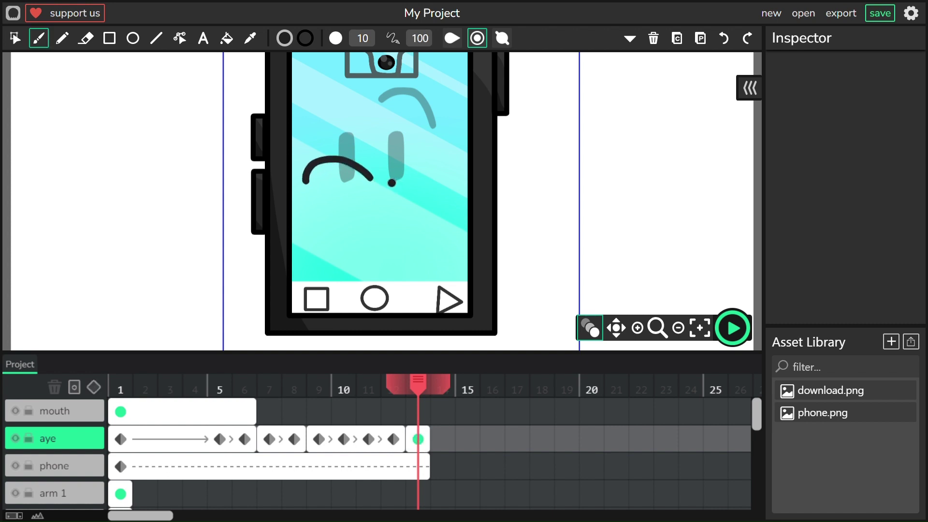
{"action": "mouse_move", "coordinate": [395, 163]}
{"action": "left_mouse_down"}
{"action": "mouse_move", "coordinate": [427, 161]}
{"action": "mouse_move", "coordinate": [456, 183]}
{"action": "left_mouse_up"}
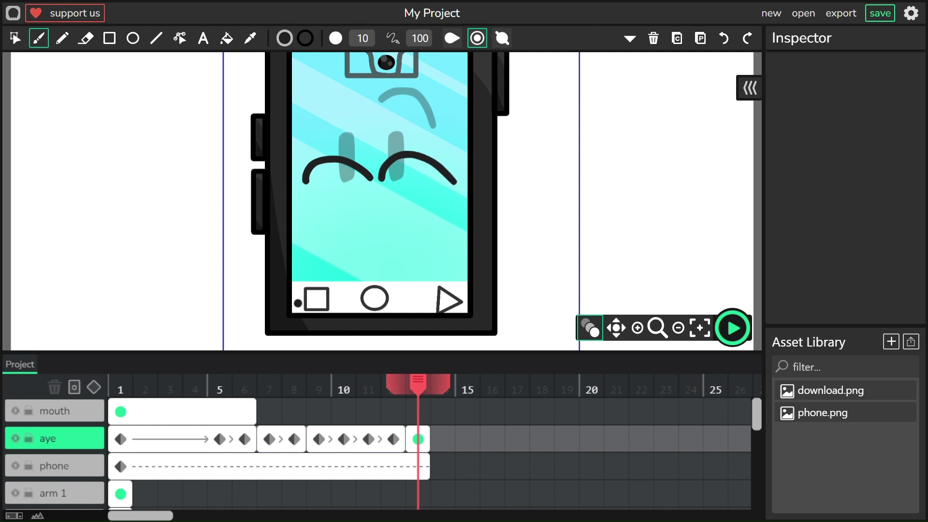
Extend the arched-eye frame to a length of 4 frames and stretch the phone layer to frame 16
{"action": "left_click_drag", "start_coordinate": [436, 445], "coordinate": [518, 451]}
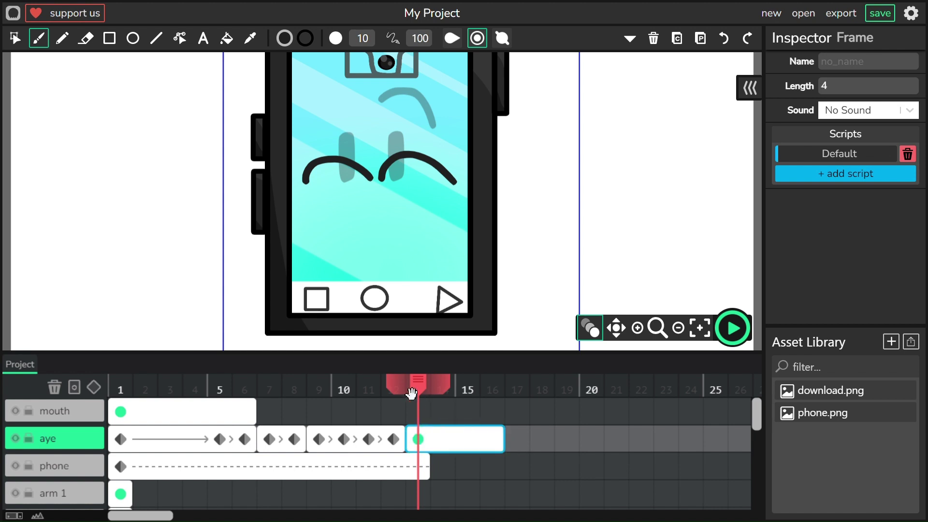
{"action": "left_click_drag", "start_coordinate": [433, 470], "coordinate": [508, 471]}
Add tweens to the arched-eye frame at frames 13 and 14
{"action": "left_click", "coordinate": [442, 440]}
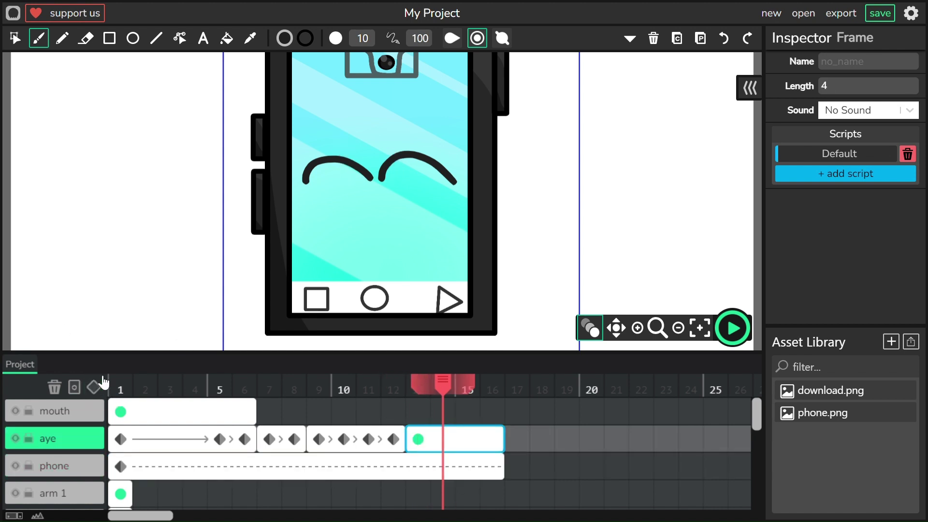
{"action": "left_click_drag", "start_coordinate": [455, 390], "coordinate": [422, 399]}
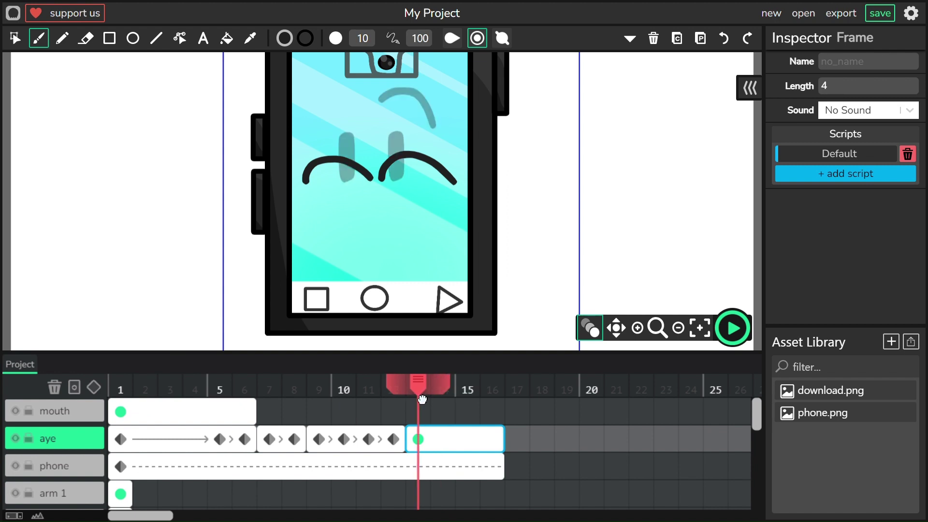
{"action": "left_click", "coordinate": [94, 387]}
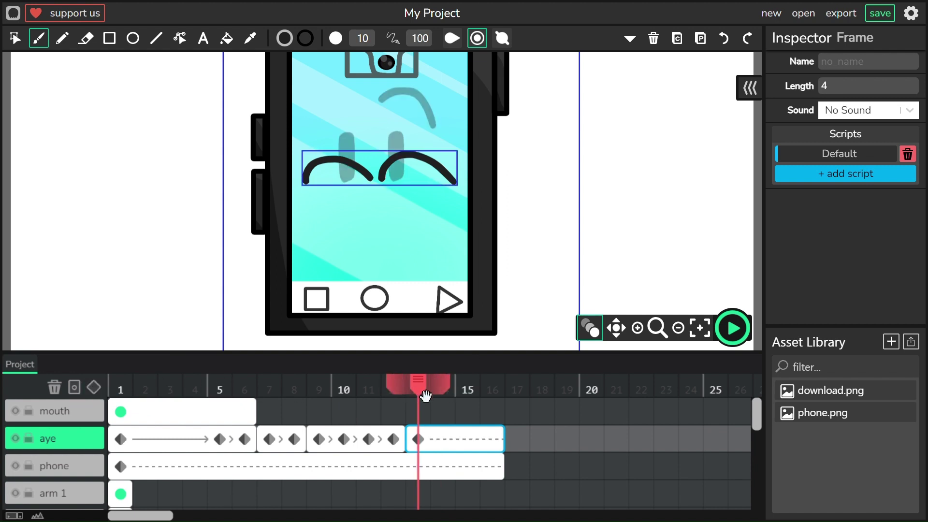
{"action": "mouse_move", "coordinate": [429, 396]}
{"action": "left_mouse_down"}
{"action": "mouse_move", "coordinate": [441, 399]}
{"action": "mouse_move", "coordinate": [428, 396]}
{"action": "left_mouse_up"}
{"action": "left_click", "coordinate": [94, 387]}
At frame 13, stretch the arched-eye clip to a height scale of about 1.406 and nudge it up about 3 pixels
{"action": "left_click", "coordinate": [15, 38]}
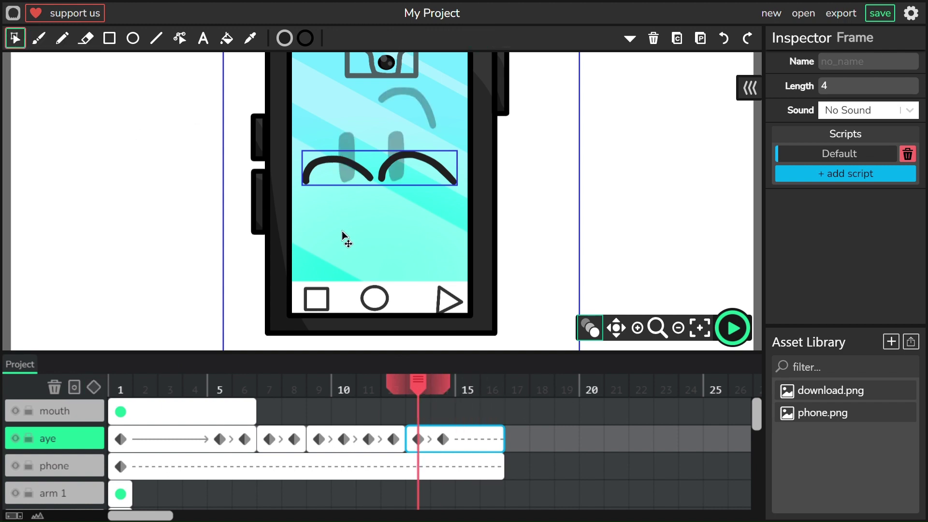
{"action": "left_click", "coordinate": [350, 190]}
{"action": "left_click_drag", "start_coordinate": [400, 174], "coordinate": [401, 168]}
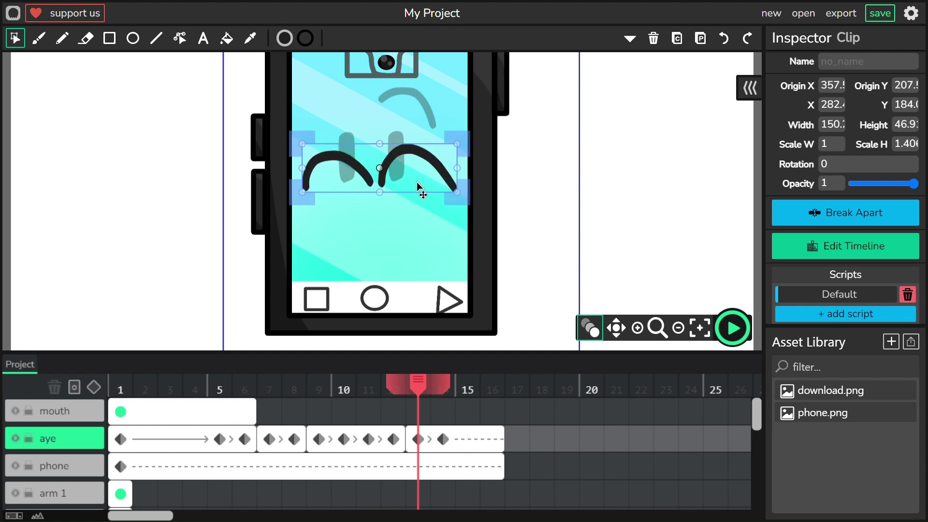
{"action": "key", "text": "Up"}
{"action": "key", "text": "Up"}
{"action": "key", "text": "Up"}
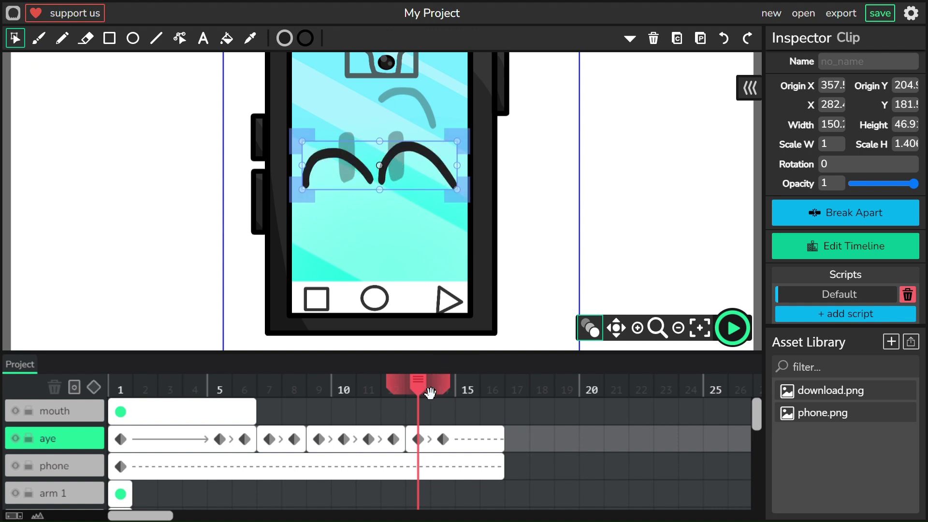
Preview the animation from frame 1 to check the eye changes
{"action": "left_click_drag", "start_coordinate": [430, 392], "coordinate": [145, 419]}
{"action": "left_click", "coordinate": [183, 410]}
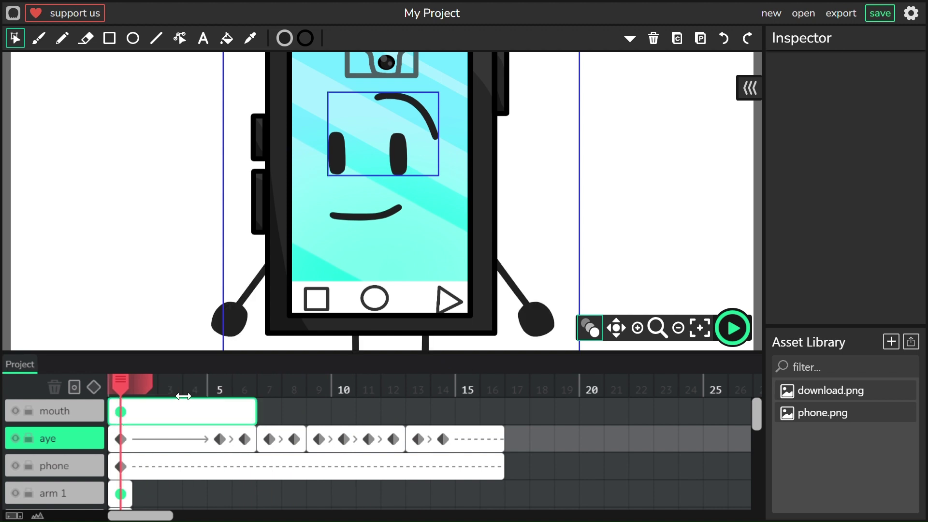
{"action": "left_click", "coordinate": [737, 328]}
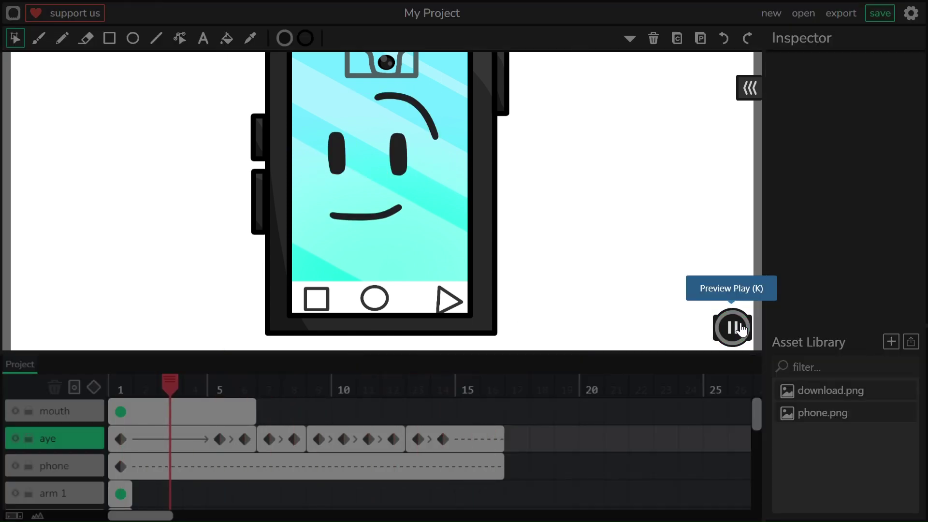
{"action": "left_click", "coordinate": [735, 327]}
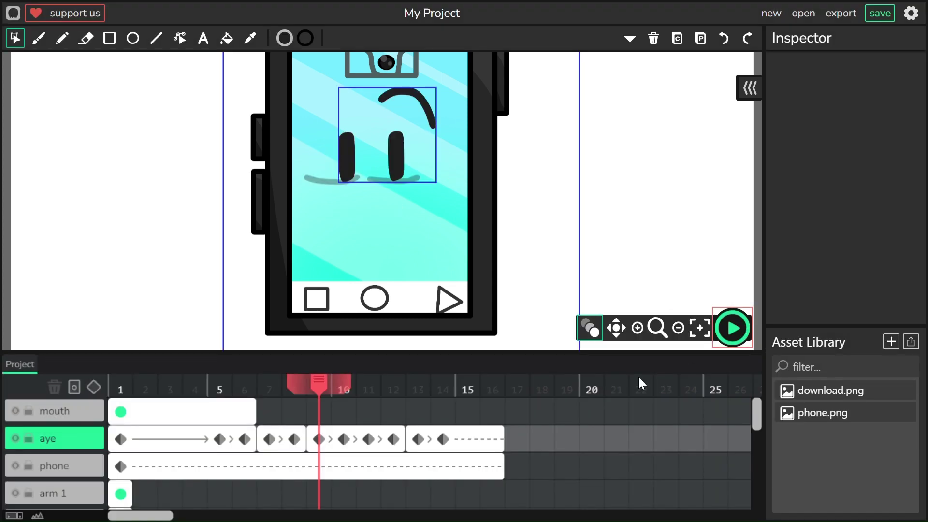
Move the arched-eye clip at frame 13 down about 5 pixels and return the playhead to frame 1
{"action": "left_click_drag", "start_coordinate": [328, 389], "coordinate": [417, 404]}
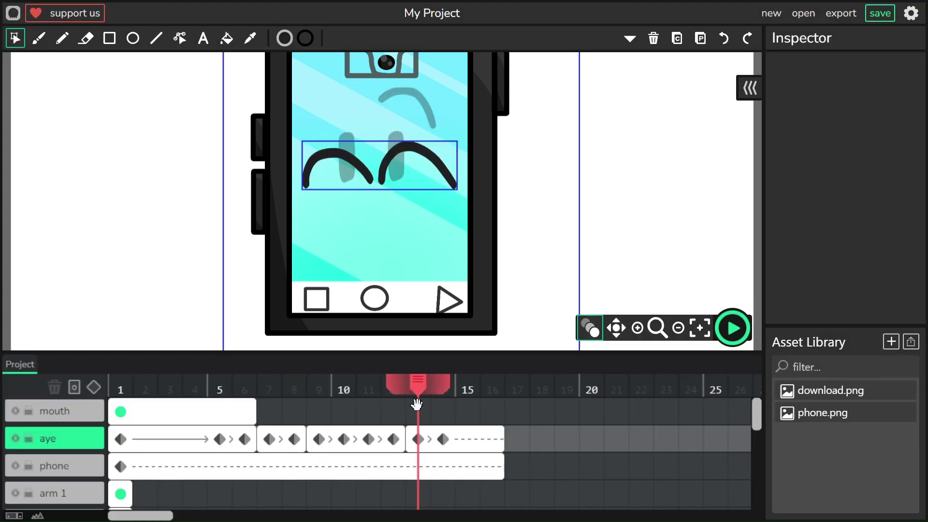
{"action": "left_click_drag", "start_coordinate": [410, 186], "coordinate": [410, 191]}
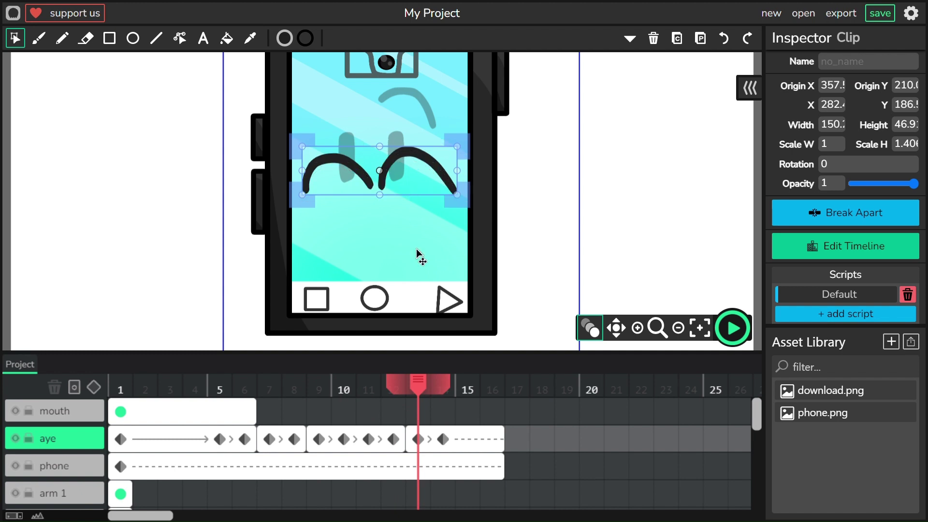
{"action": "left_click_drag", "start_coordinate": [425, 400], "coordinate": [111, 438]}
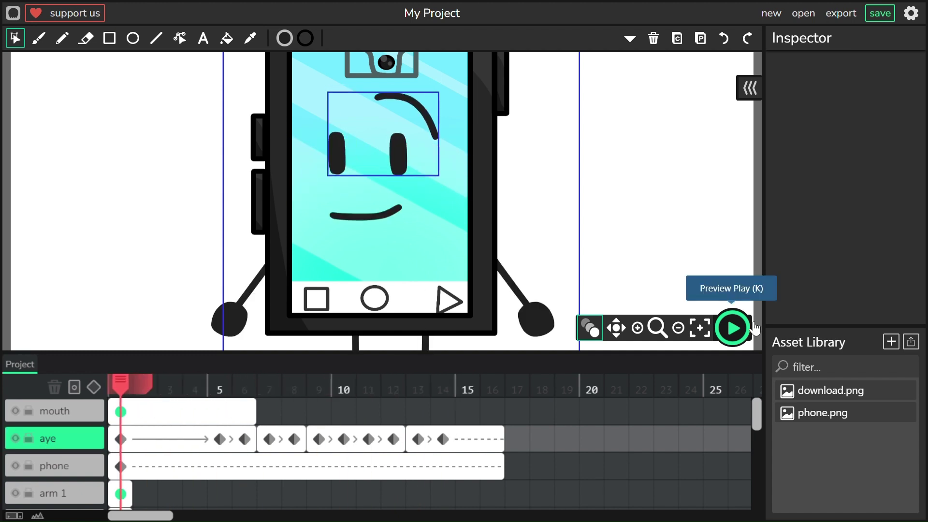
Preview the animation to review the eye changes
{"action": "left_click", "coordinate": [747, 327]}
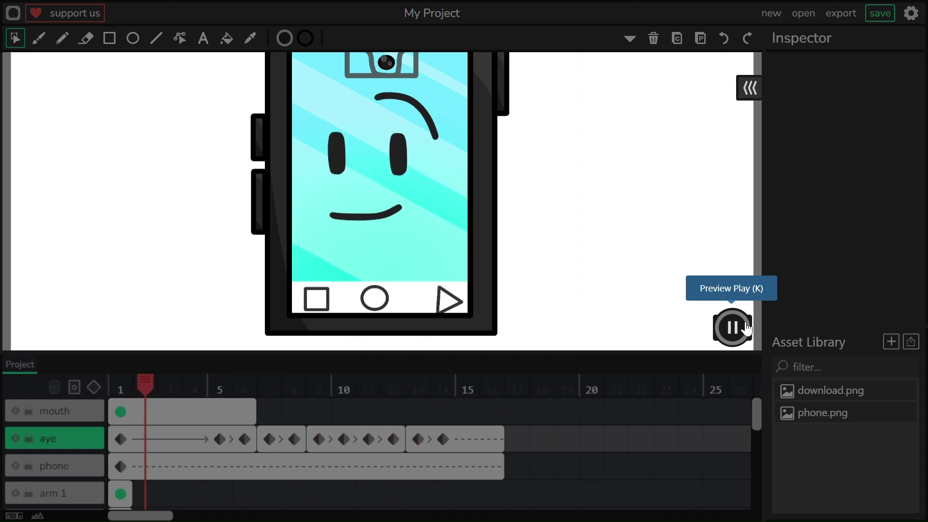
{"action": "left_click", "coordinate": [746, 329]}
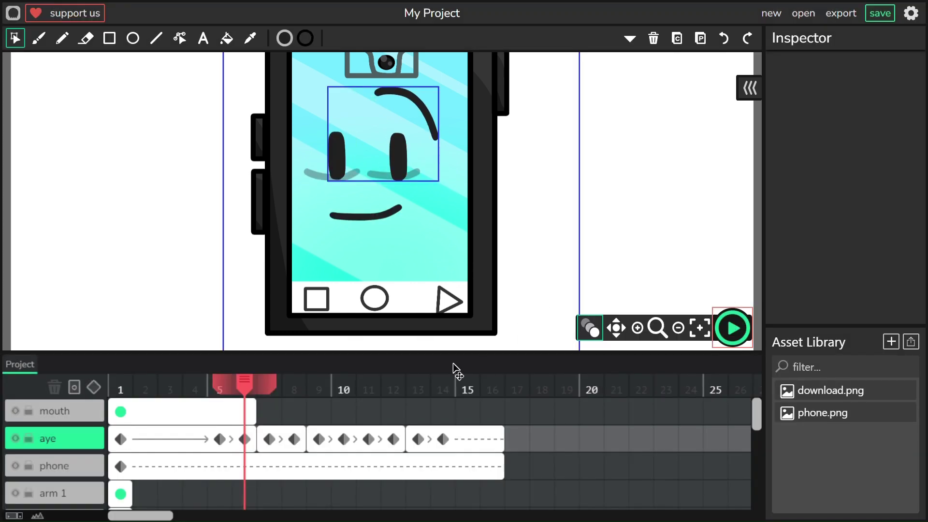
{"action": "left_click_drag", "start_coordinate": [245, 389], "coordinate": [253, 416]}
Add a tween at frame 1 of the smile on the mouth layer and extend its frame to a length of 12
{"action": "left_click", "coordinate": [128, 410]}
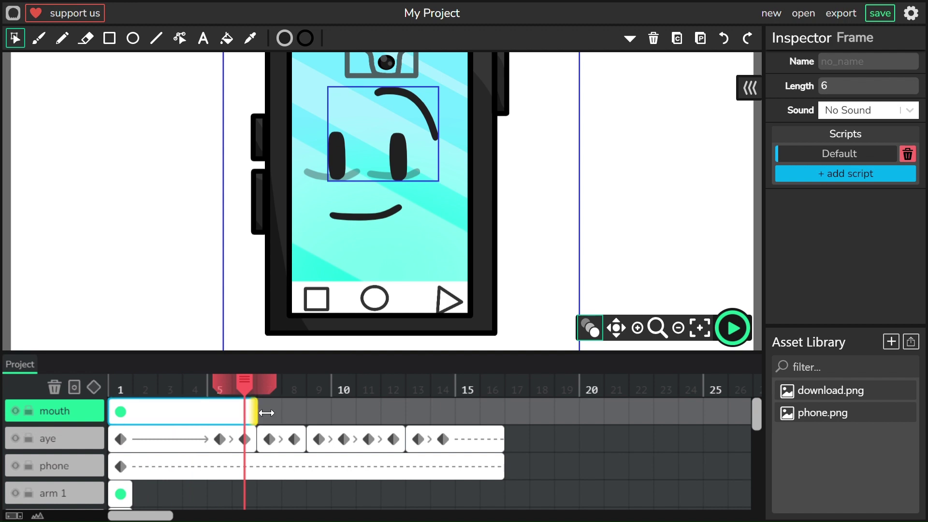
{"action": "left_click_drag", "start_coordinate": [266, 412], "coordinate": [304, 422]}
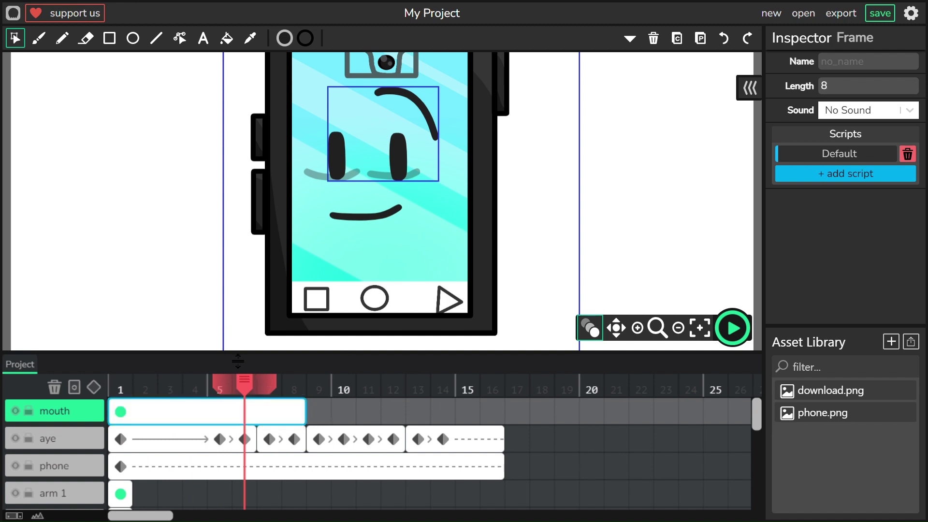
{"action": "left_click", "coordinate": [120, 389]}
{"action": "left_click", "coordinate": [94, 387]}
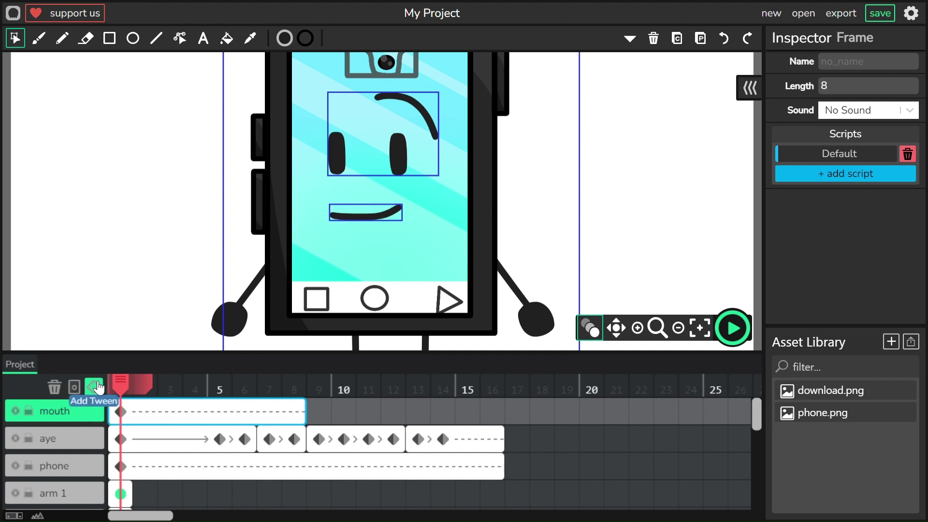
{"action": "left_click_drag", "start_coordinate": [132, 390], "coordinate": [406, 425]}
{"action": "left_click_drag", "start_coordinate": [347, 401], "coordinate": [399, 407]}
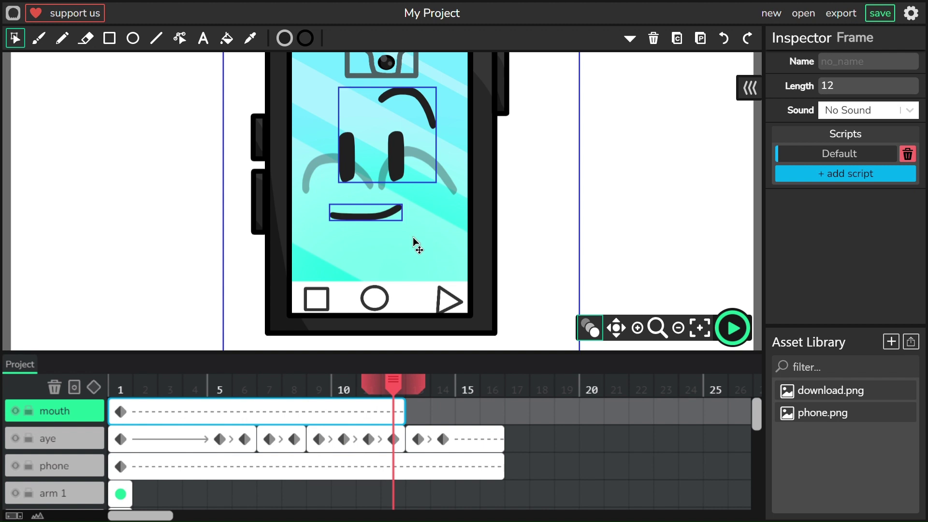
Add a mouth tween at frame 11, and at frame 12 stretch the smile to a height scale of about 1.268
{"action": "mouse_move", "coordinate": [403, 394]}
{"action": "left_mouse_down"}
{"action": "mouse_move", "coordinate": [373, 397]}
{"action": "mouse_move", "coordinate": [396, 393]}
{"action": "left_mouse_up"}
{"action": "left_click", "coordinate": [93, 387]}
{"action": "key", "text": "ctrl+a"}
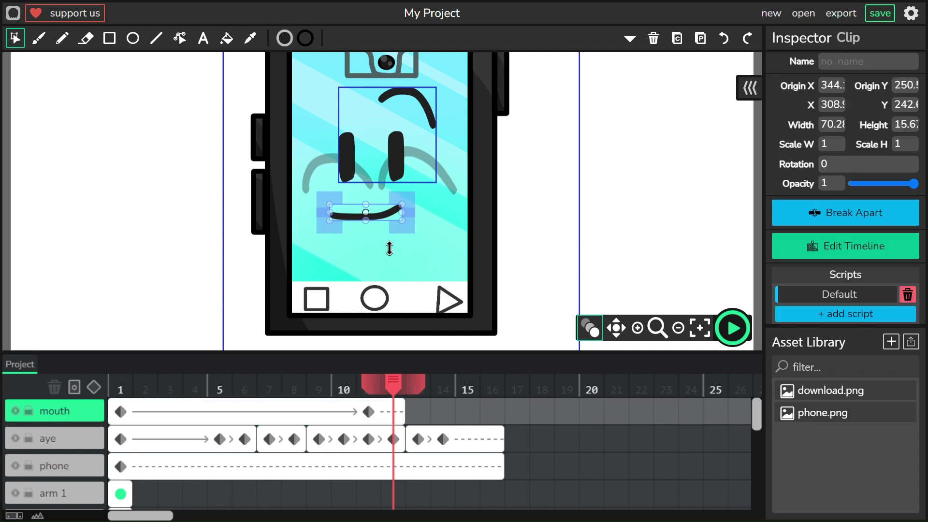
{"action": "left_click_drag", "start_coordinate": [391, 246], "coordinate": [392, 247]}
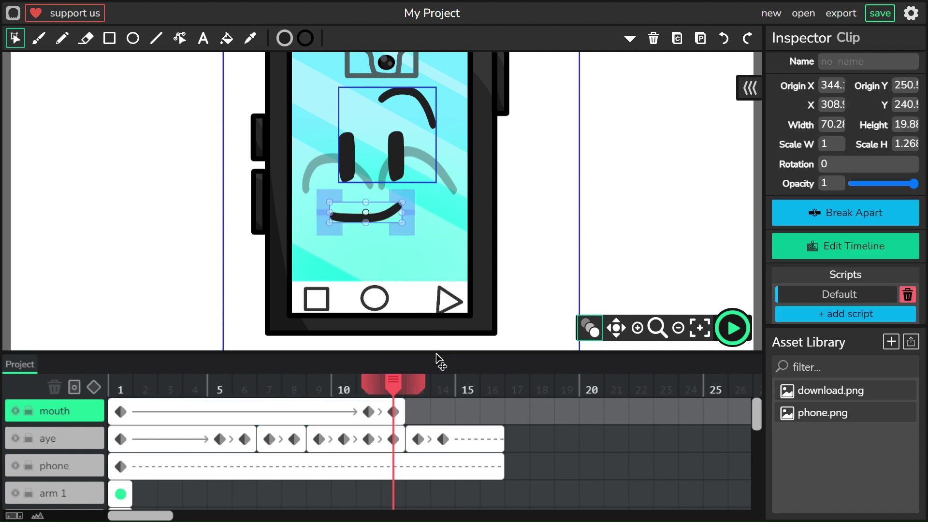
Create a new mouth frame at frame 13 and brush an open laughing mouth outline with a dividing teeth line below the arched eyes
{"action": "left_click_drag", "start_coordinate": [409, 389], "coordinate": [420, 389]}
{"action": "left_click", "coordinate": [432, 415]}
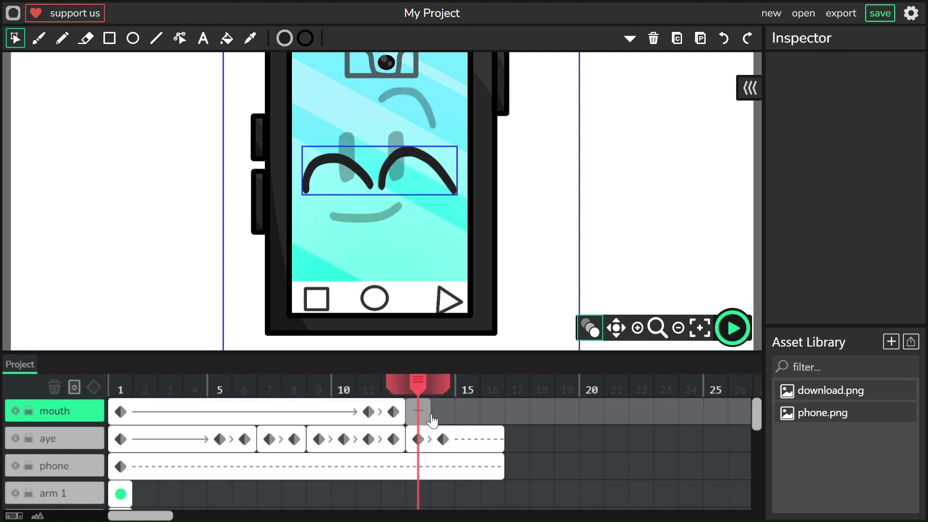
{"action": "left_click", "coordinate": [425, 416]}
{"action": "left_click", "coordinate": [39, 38]}
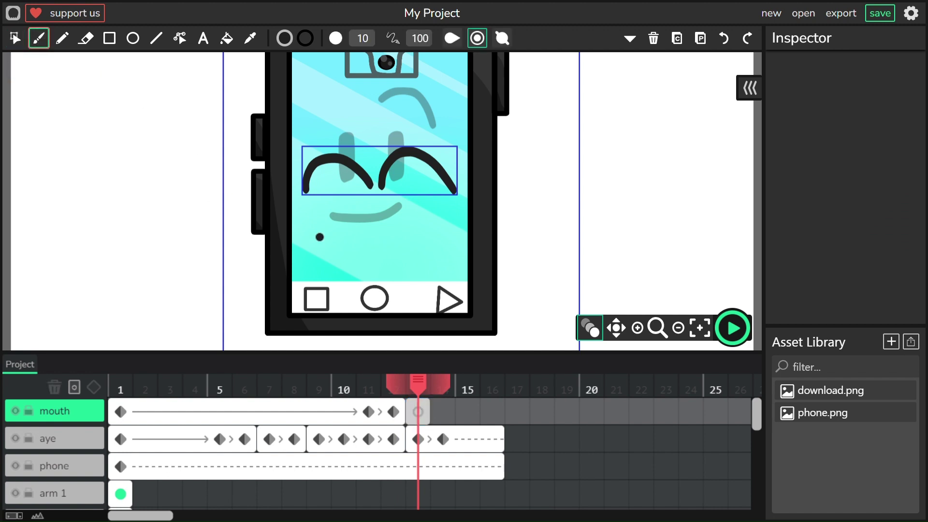
{"action": "mouse_move", "coordinate": [354, 226]}
{"action": "left_mouse_down"}
{"action": "mouse_move", "coordinate": [419, 213]}
{"action": "mouse_move", "coordinate": [428, 264]}
{"action": "mouse_move", "coordinate": [402, 283]}
{"action": "mouse_move", "coordinate": [351, 285]}
{"action": "mouse_move", "coordinate": [337, 271]}
{"action": "mouse_move", "coordinate": [332, 232]}
{"action": "mouse_move", "coordinate": [338, 260]}
{"action": "mouse_move", "coordinate": [419, 244]}
{"action": "left_mouse_up"}
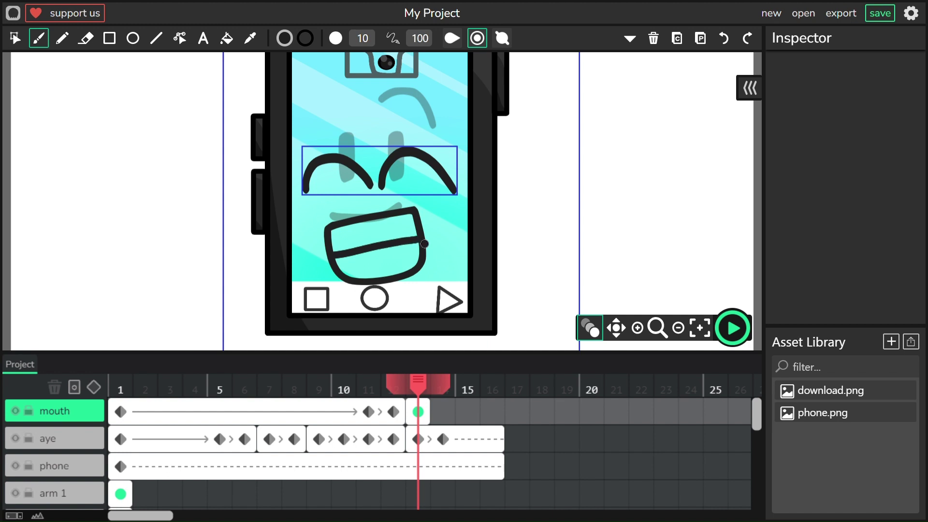
Set the fill color to white for the fill bucket
{"action": "left_click", "coordinate": [15, 38]}
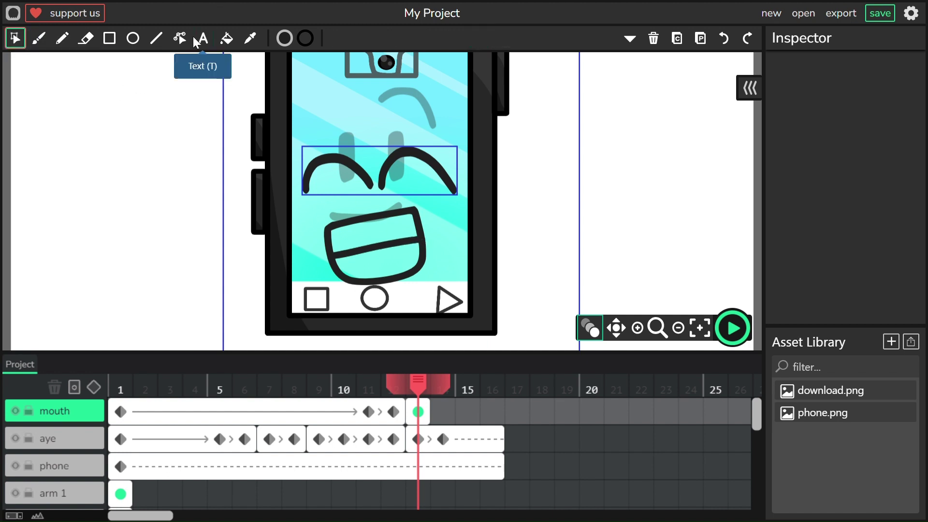
{"action": "left_click", "coordinate": [226, 37]}
{"action": "left_click", "coordinate": [284, 39]}
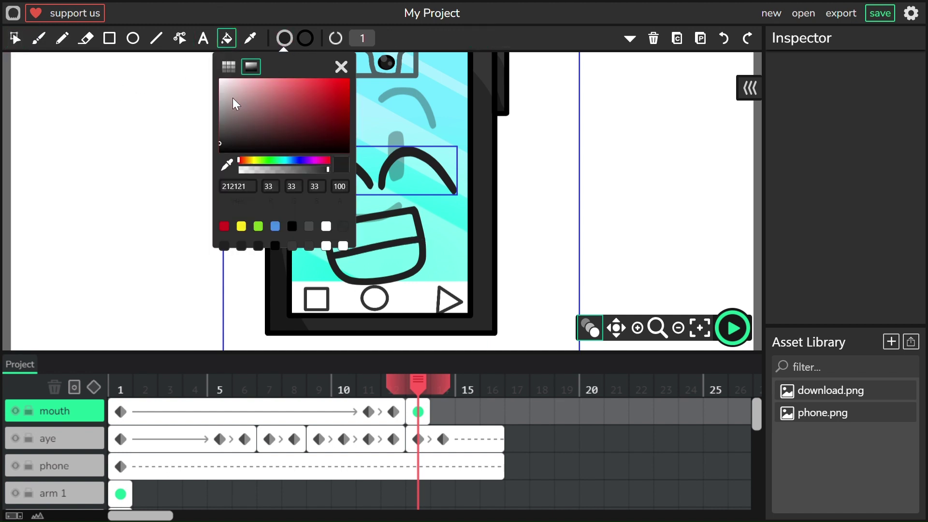
{"action": "left_click", "coordinate": [219, 80]}
{"action": "left_click", "coordinate": [341, 66]}
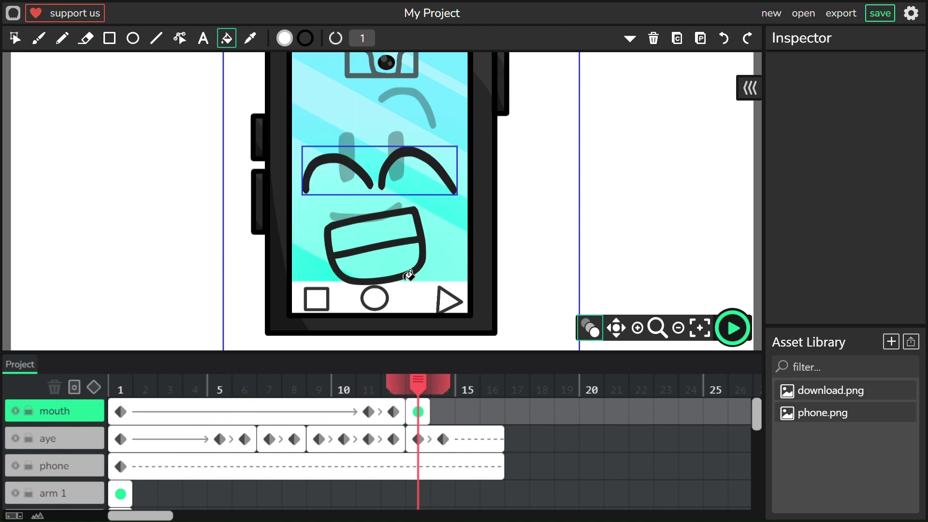
Move the laughing mouth outline off the phone onto the blank canvas beside it
{"action": "left_click", "coordinate": [15, 37]}
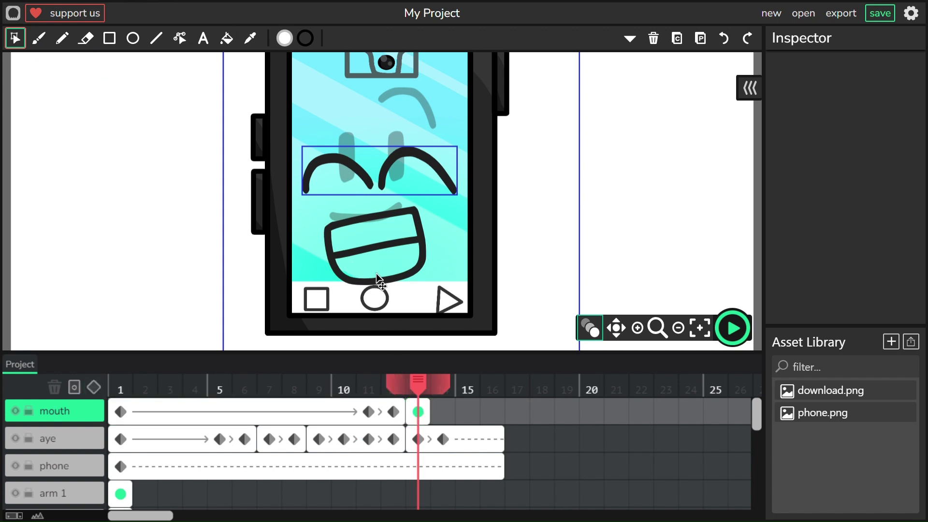
{"action": "left_click_drag", "start_coordinate": [352, 263], "coordinate": [104, 256]}
{"action": "mouse_move", "coordinate": [415, 270]}
{"action": "left_mouse_down"}
{"action": "mouse_move", "coordinate": [107, 253]}
{"action": "mouse_move", "coordinate": [172, 258]}
{"action": "mouse_move", "coordinate": [163, 260]}
{"action": "left_mouse_up"}
{"action": "left_click", "coordinate": [156, 183]}
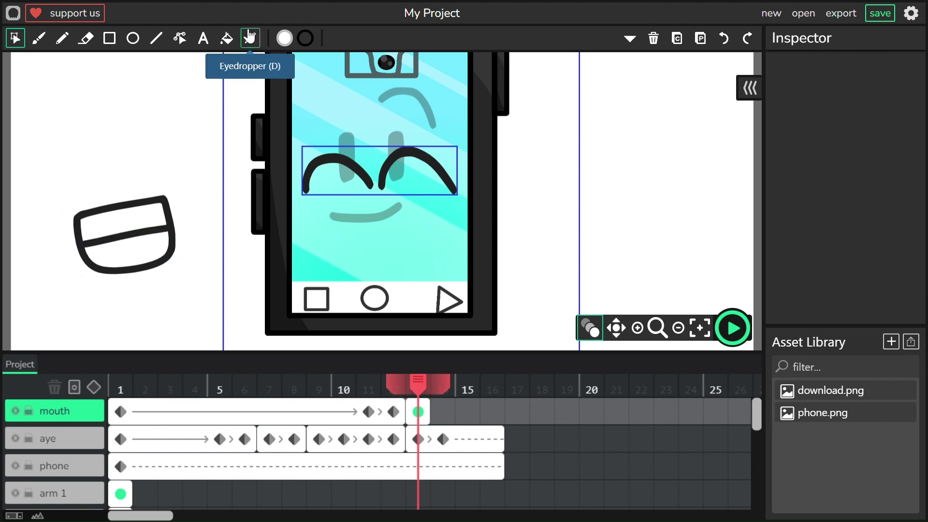
Fill both sections of the laughing mouth with white and place it back under the eyes as a clip
{"action": "left_click", "coordinate": [226, 38]}
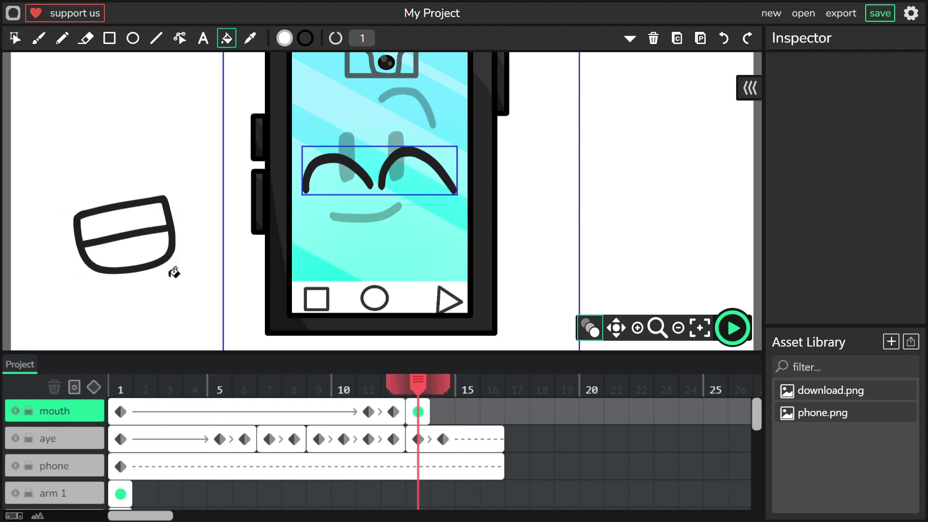
{"action": "left_click", "coordinate": [5, 37]}
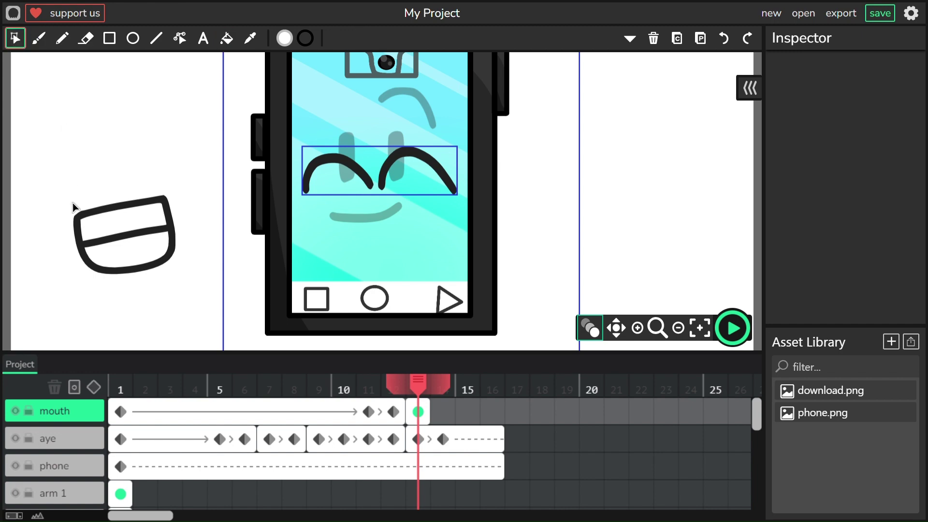
{"action": "mouse_move", "coordinate": [49, 179]}
{"action": "left_mouse_down"}
{"action": "mouse_move", "coordinate": [183, 280]}
{"action": "mouse_move", "coordinate": [281, 289]}
{"action": "mouse_move", "coordinate": [428, 283]}
{"action": "mouse_move", "coordinate": [420, 289]}
{"action": "left_mouse_up"}
{"action": "left_click", "coordinate": [151, 256]}
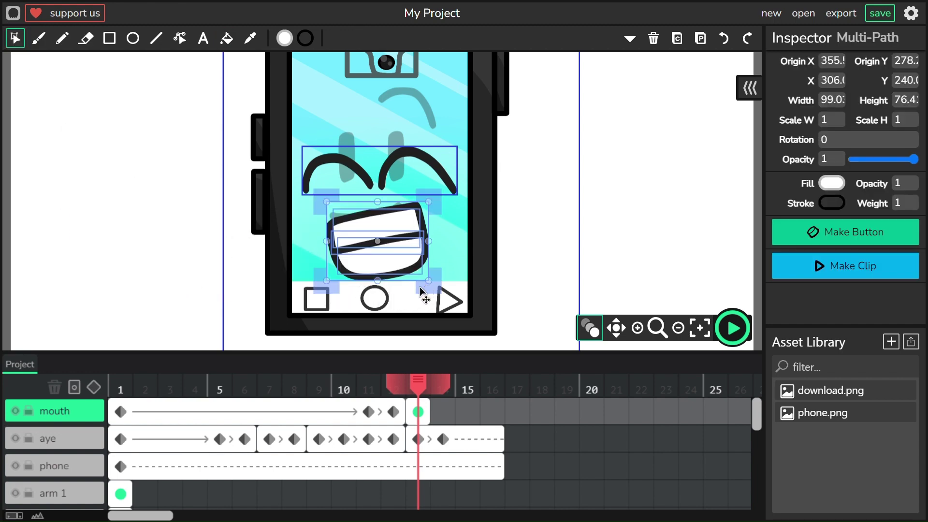
{"action": "left_click", "coordinate": [194, 277]}
Extend the laughing-mouth frame to a length of 4 and add tweens at frames 13 and 14
{"action": "left_click_drag", "start_coordinate": [433, 411], "coordinate": [503, 410]}
{"action": "left_click", "coordinate": [94, 387]}
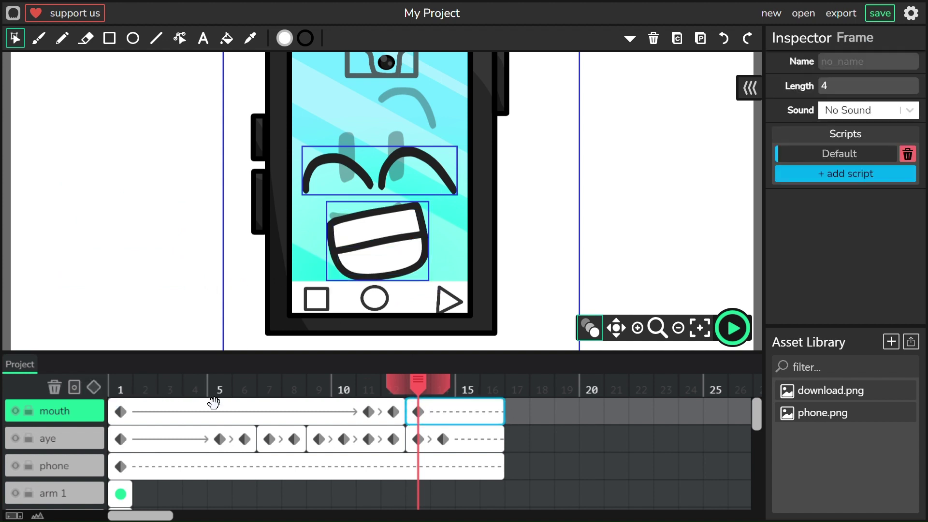
{"action": "left_click_drag", "start_coordinate": [430, 389], "coordinate": [454, 396]}
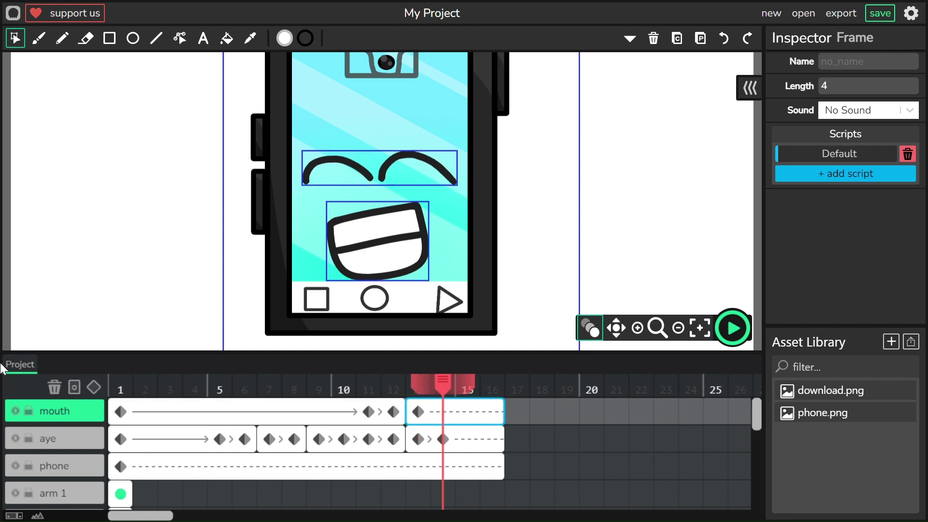
{"action": "left_click", "coordinate": [94, 387]}
At frame 13, stretch the laughing-mouth clip to a height scale of about 1.12
{"action": "left_click_drag", "start_coordinate": [455, 397], "coordinate": [429, 397]}
{"action": "left_click", "coordinate": [418, 251]}
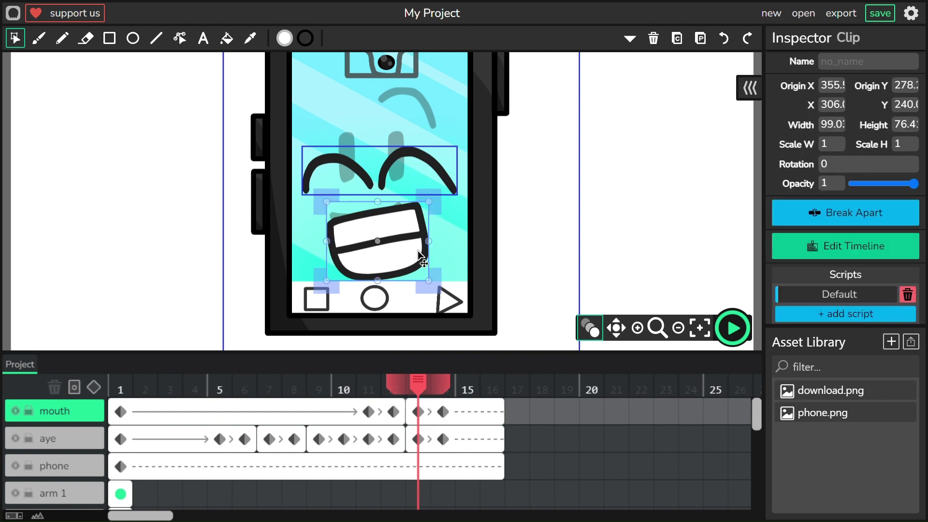
{"action": "left_click_drag", "start_coordinate": [404, 226], "coordinate": [433, 344]}
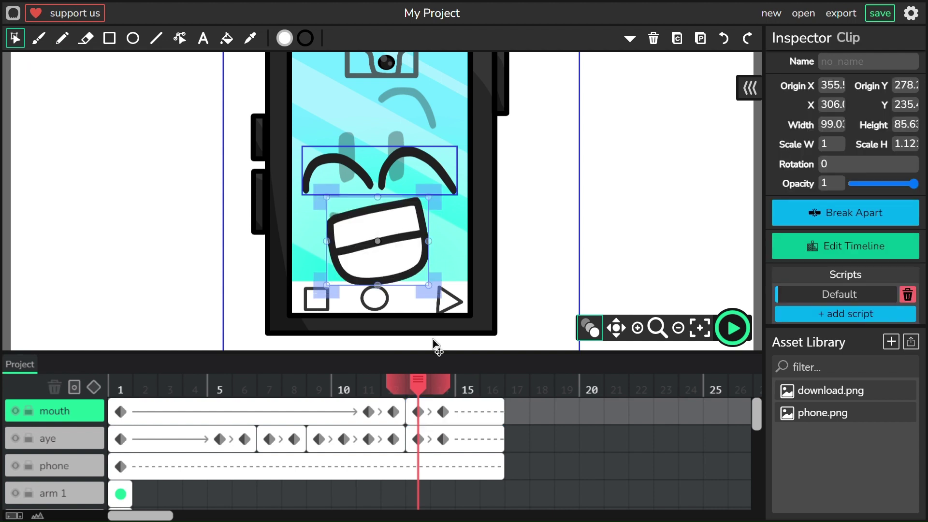
Preview the animation from frame 1 to check the mouth change
{"action": "left_click_drag", "start_coordinate": [417, 387], "coordinate": [121, 386]}
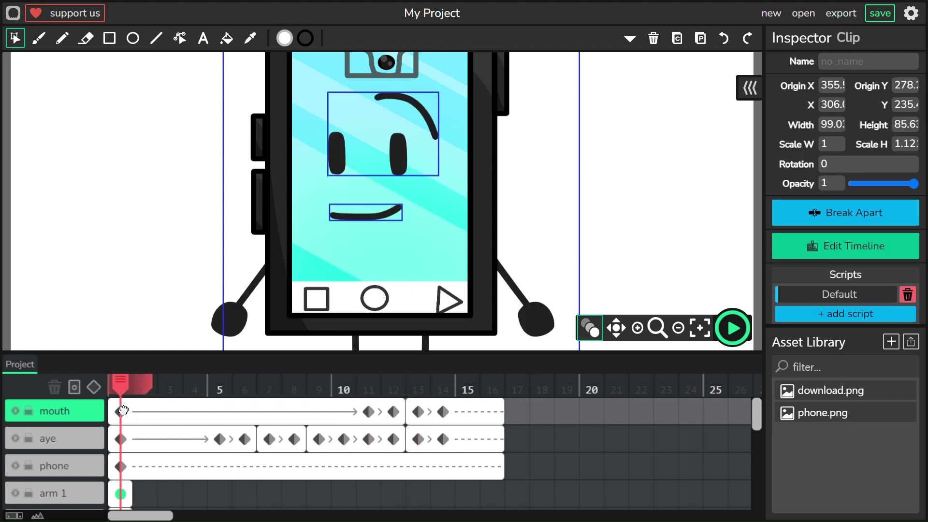
{"action": "left_click", "coordinate": [732, 328]}
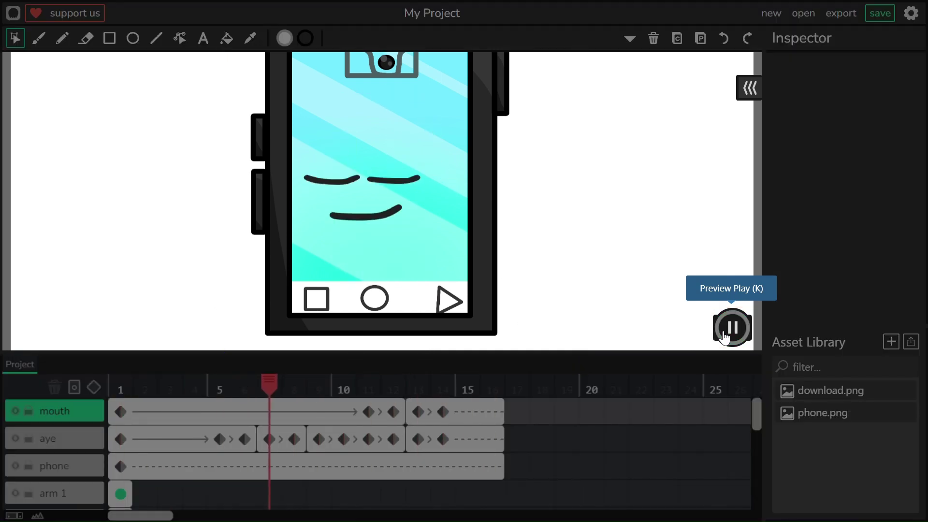
{"action": "left_click", "coordinate": [732, 328]}
{"action": "left_click", "coordinate": [732, 329]}
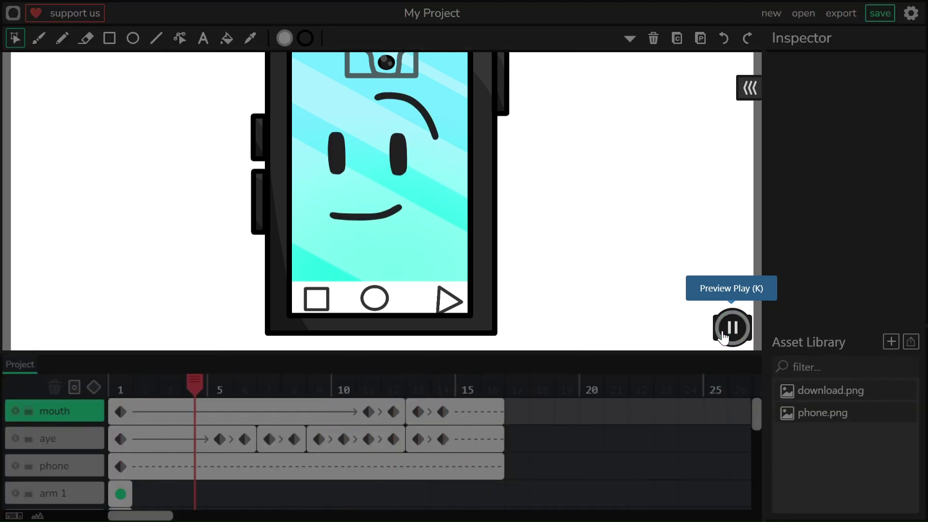
{"action": "left_click", "coordinate": [725, 331]}
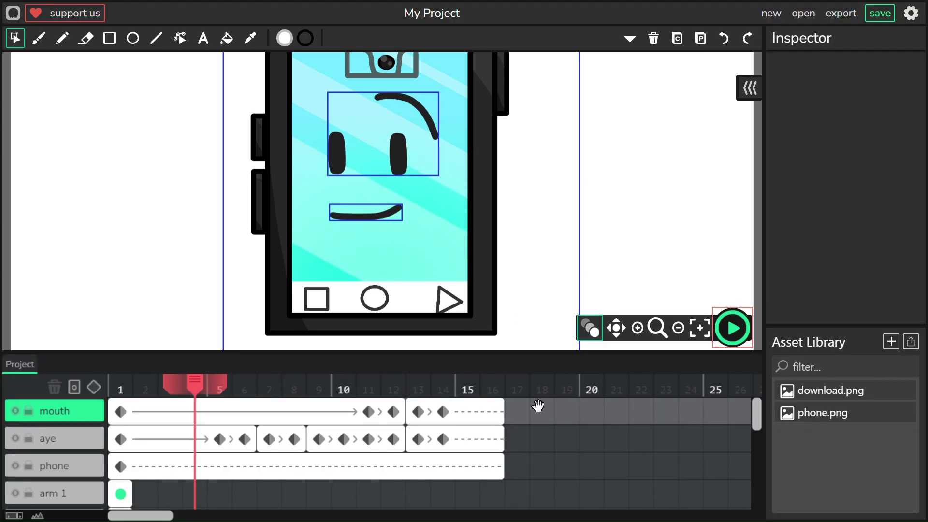
Extend the last frames of the mouth, aye and phone layers to end at frame 18
{"action": "left_click_drag", "start_coordinate": [507, 409], "coordinate": [554, 412]}
{"action": "left_click_drag", "start_coordinate": [510, 441], "coordinate": [554, 440]}
{"action": "left_click_drag", "start_coordinate": [503, 466], "coordinate": [554, 466]}
Add aye tweens at frames 15 and 16 and select the arched-eye clip at frame 15
{"action": "left_click_drag", "start_coordinate": [506, 397], "coordinate": [470, 425]}
{"action": "left_click", "coordinate": [469, 441]}
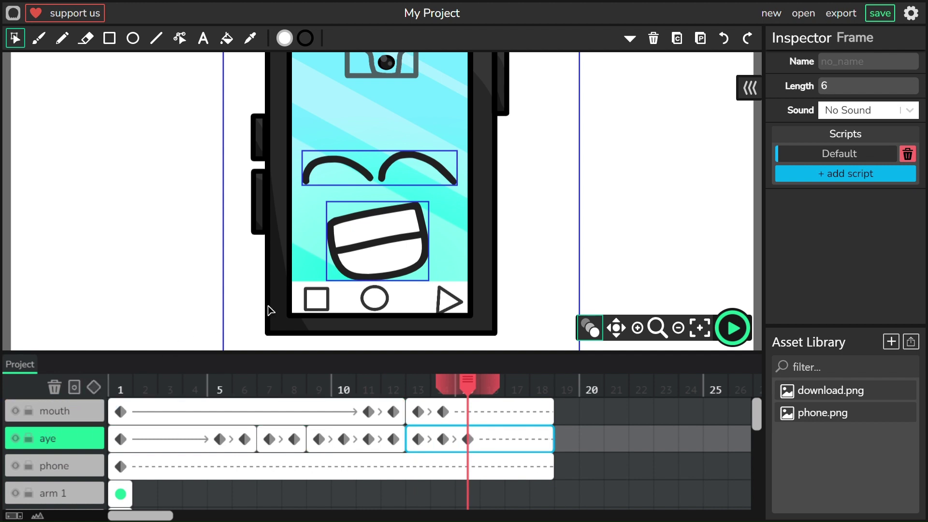
{"action": "left_click_drag", "start_coordinate": [478, 398], "coordinate": [498, 401]}
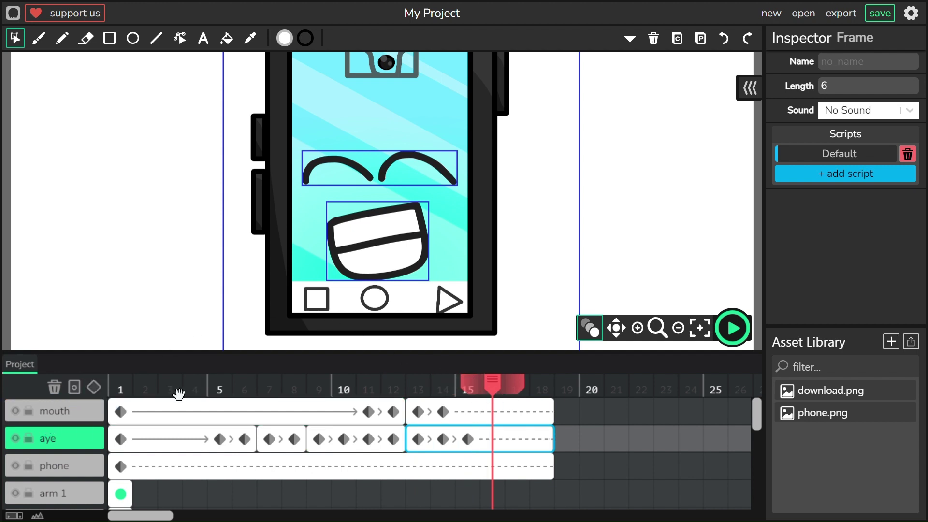
{"action": "left_click", "coordinate": [94, 387]}
{"action": "left_click_drag", "start_coordinate": [499, 389], "coordinate": [480, 395]}
{"action": "left_click", "coordinate": [443, 179]}
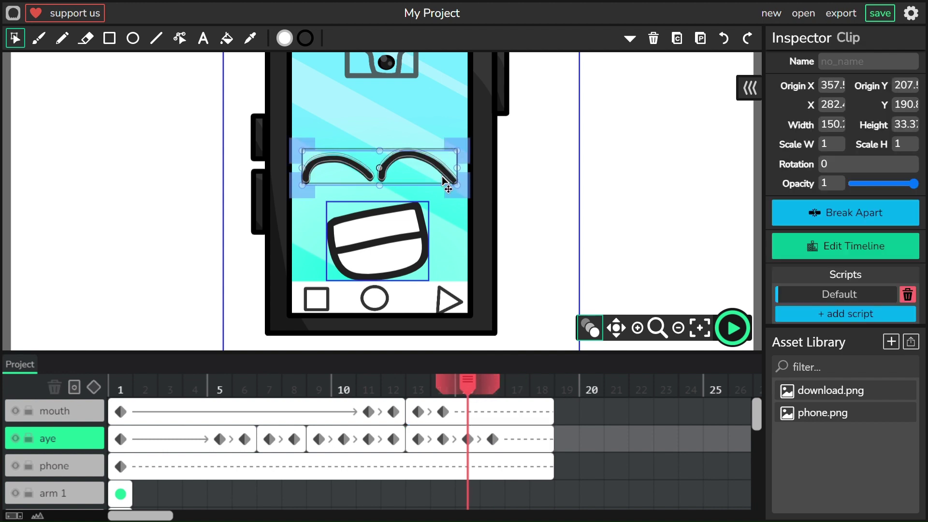
Preview the lengthened animation to check the eyes and mouth together
{"action": "left_click_drag", "start_coordinate": [478, 390], "coordinate": [393, 415]}
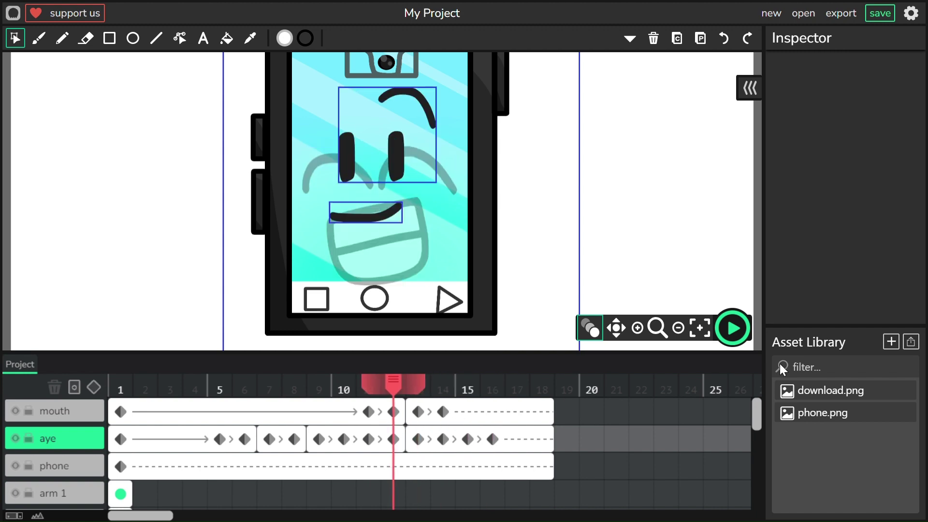
{"action": "left_click", "coordinate": [740, 333]}
{"action": "left_click", "coordinate": [740, 333]}
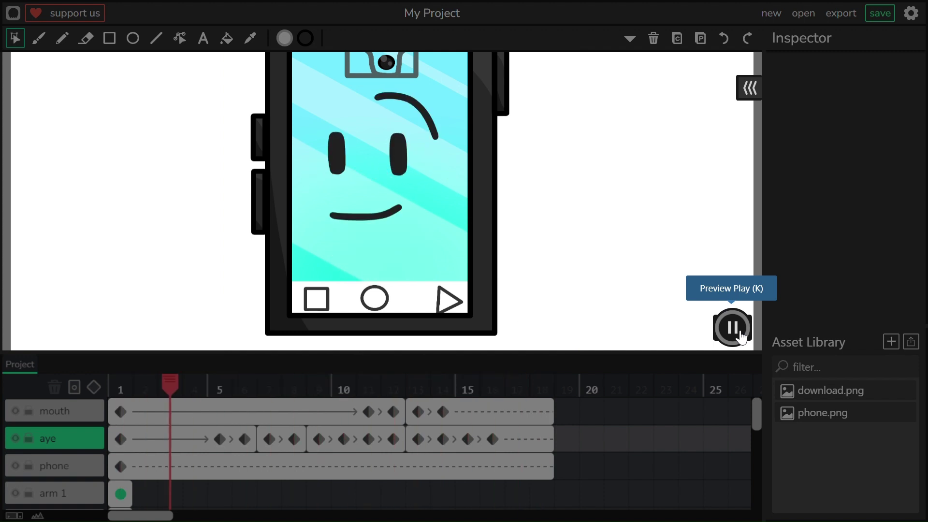
{"action": "left_click", "coordinate": [737, 337]}
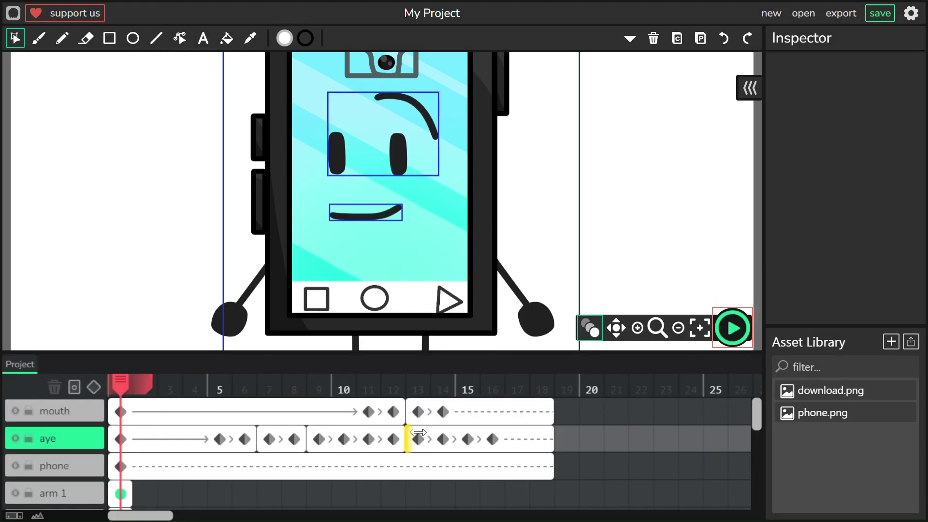
Try to copy the mouth tween at frame 14 and paste it at frame 16 of the mouth layer
{"action": "left_click", "coordinate": [443, 393]}
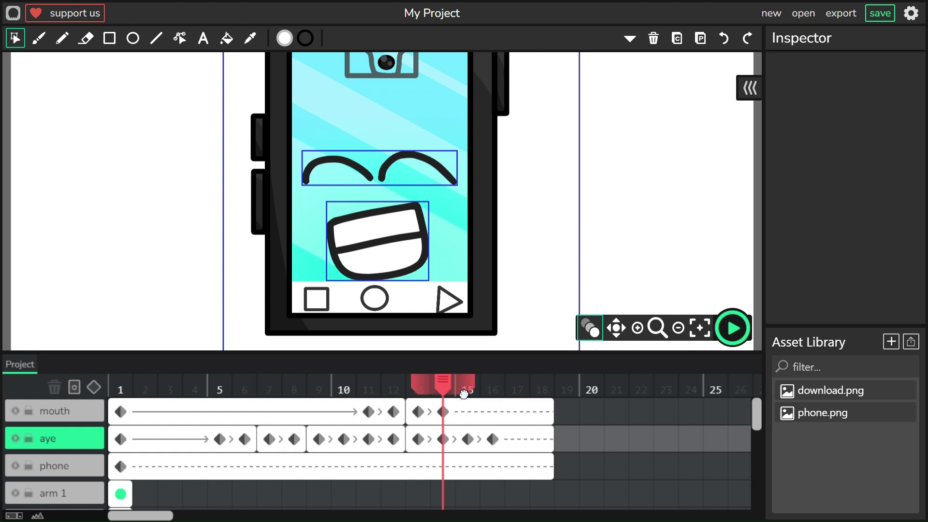
{"action": "mouse_move", "coordinate": [464, 394]}
{"action": "left_mouse_down"}
{"action": "mouse_move", "coordinate": [418, 392]}
{"action": "mouse_move", "coordinate": [450, 397]}
{"action": "left_mouse_up"}
{"action": "left_click", "coordinate": [443, 412]}
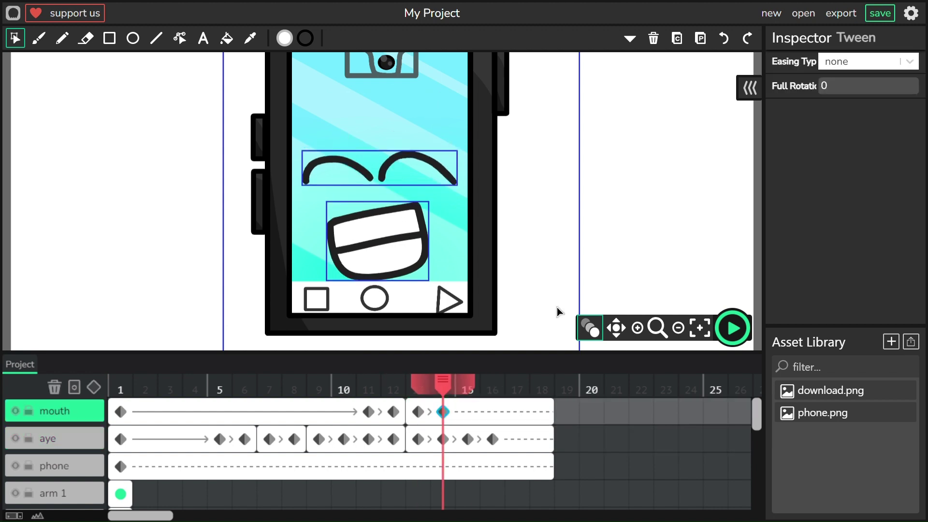
{"action": "left_click", "coordinate": [677, 49]}
{"action": "left_click", "coordinate": [498, 414]}
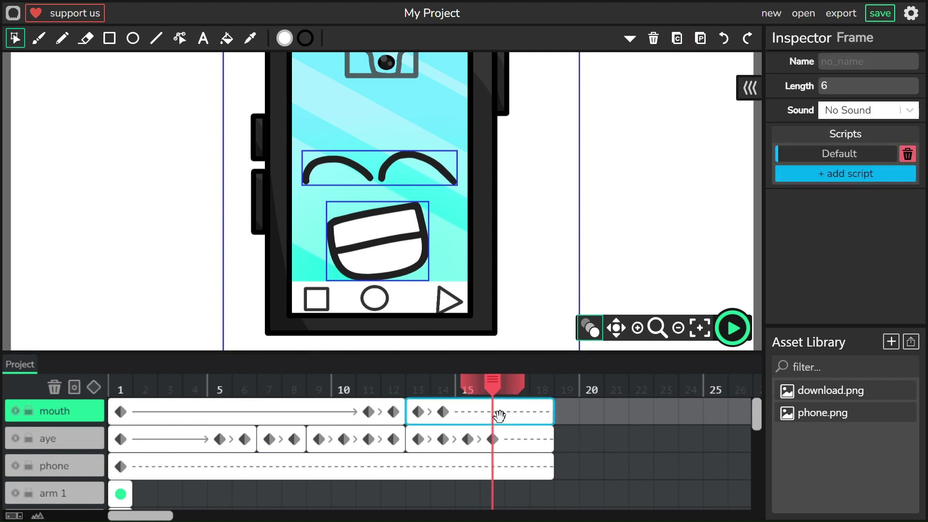
{"action": "left_click", "coordinate": [700, 39]}
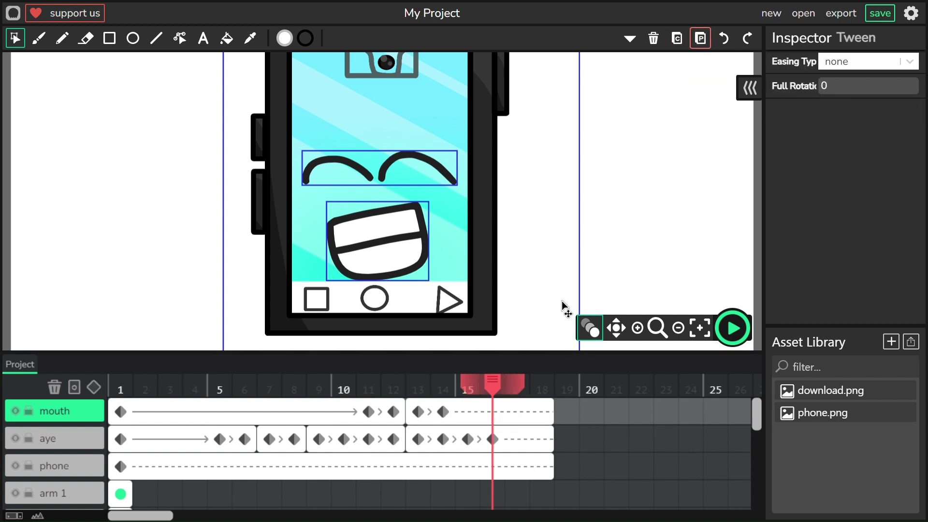
{"action": "left_click", "coordinate": [501, 422]}
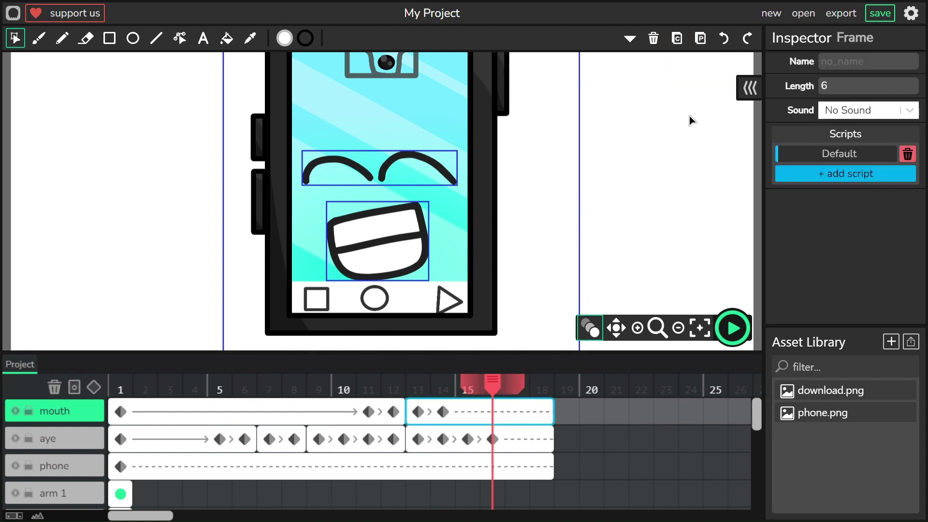
{"action": "left_click", "coordinate": [699, 39]}
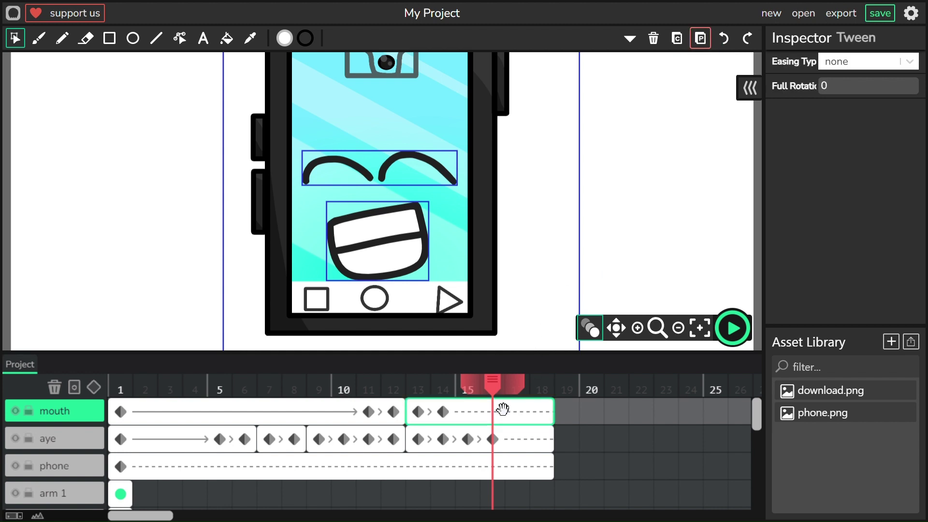
Stretch the laughing mouth vertically at frame 15 to a height of about 84
{"action": "left_click_drag", "start_coordinate": [500, 395], "coordinate": [477, 396]}
{"action": "left_click", "coordinate": [398, 247]}
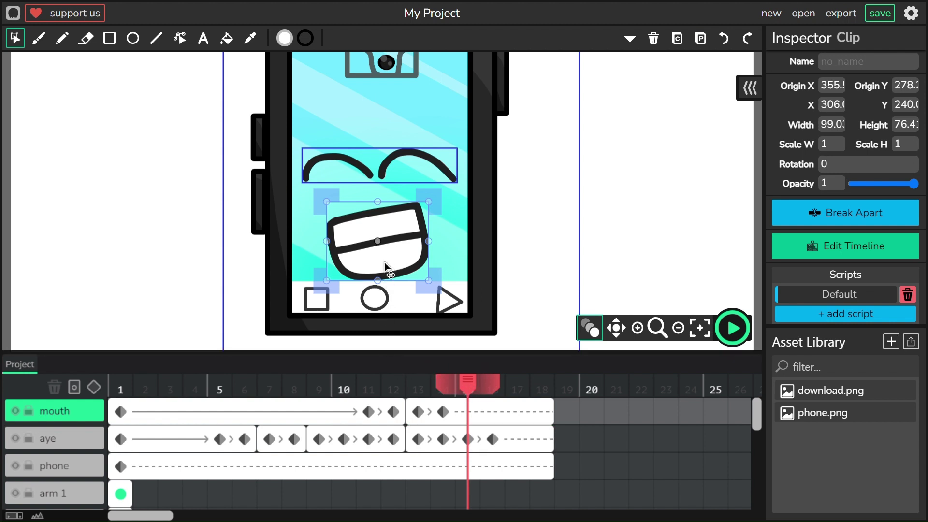
{"action": "left_click_drag", "start_coordinate": [400, 223], "coordinate": [392, 224]}
Add a mouth tween at frame 16 with the laughing mouth squashed vertically to its shorter height
{"action": "left_click_drag", "start_coordinate": [474, 388], "coordinate": [500, 387]}
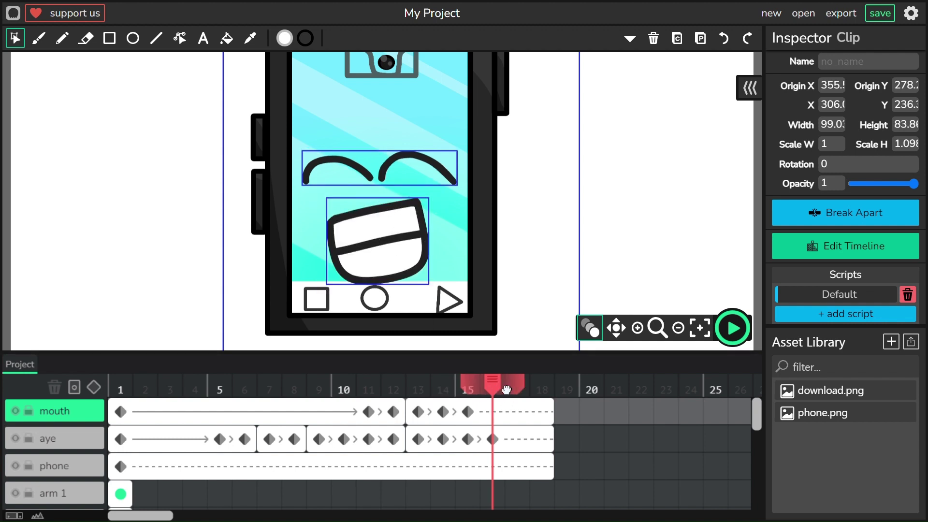
{"action": "left_click", "coordinate": [514, 413]}
{"action": "left_click", "coordinate": [498, 418]}
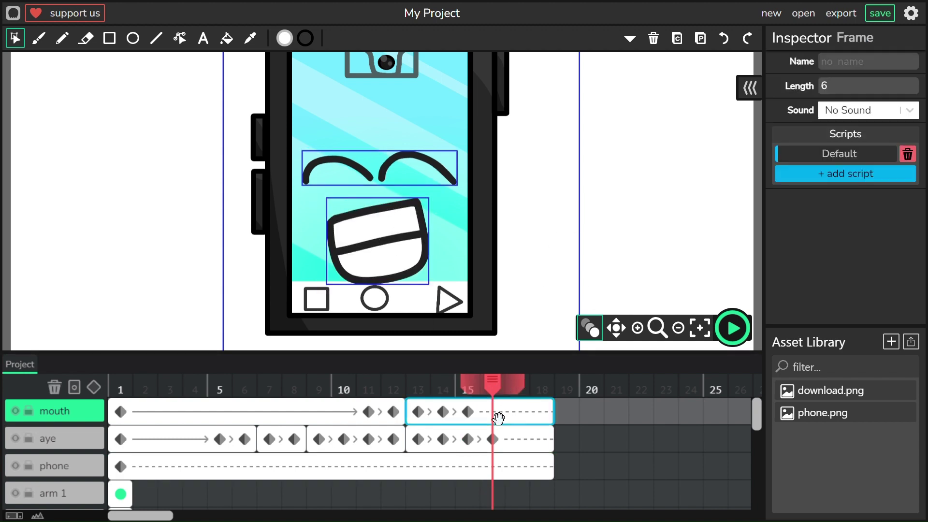
{"action": "left_click", "coordinate": [701, 38]}
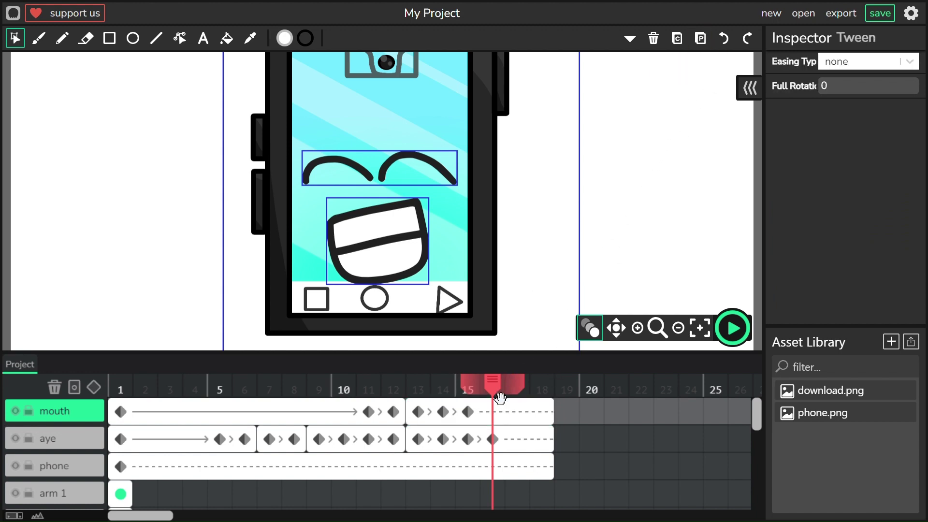
{"action": "left_click", "coordinate": [421, 283]}
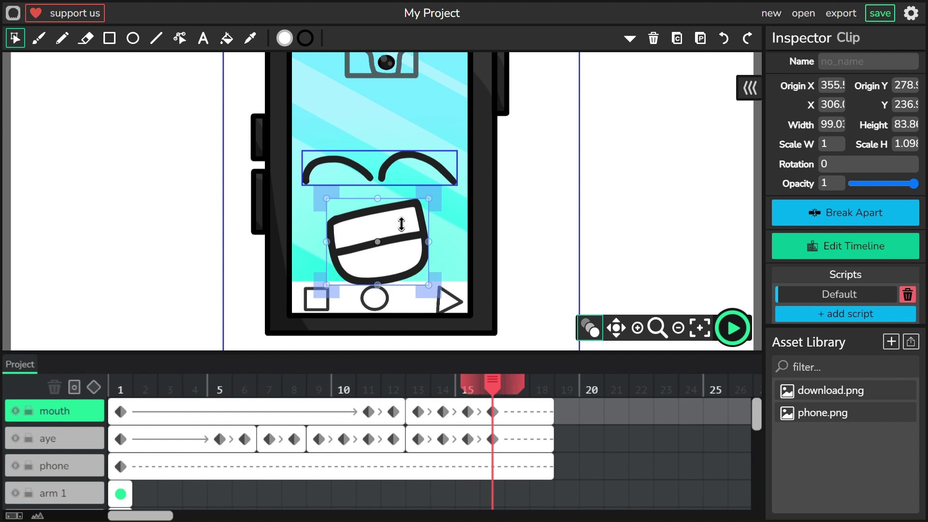
{"action": "left_click_drag", "start_coordinate": [401, 224], "coordinate": [352, 261]}
{"action": "left_click", "coordinate": [180, 234]}
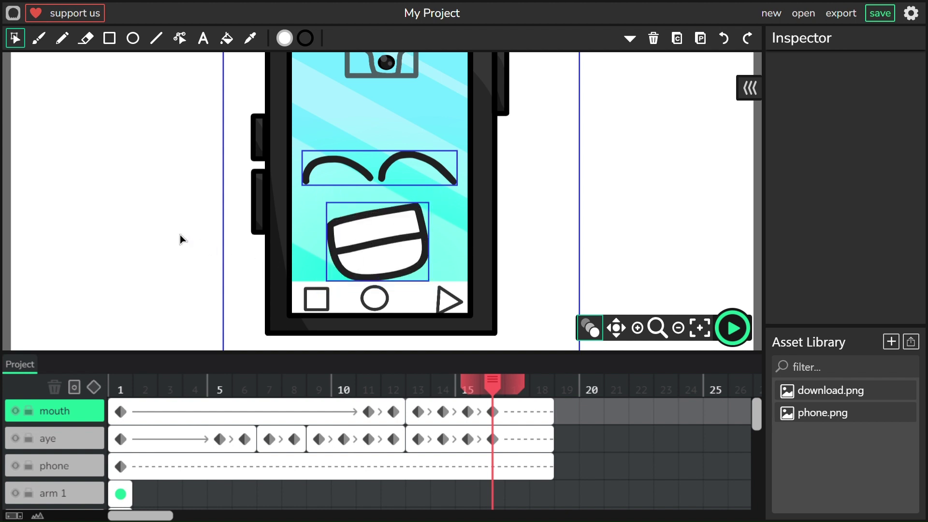
Extend the last frames of the mouth, aye and phone layers to end at frame 23
{"action": "left_click_drag", "start_coordinate": [498, 397], "coordinate": [503, 435]}
{"action": "left_click_drag", "start_coordinate": [561, 413], "coordinate": [666, 414]}
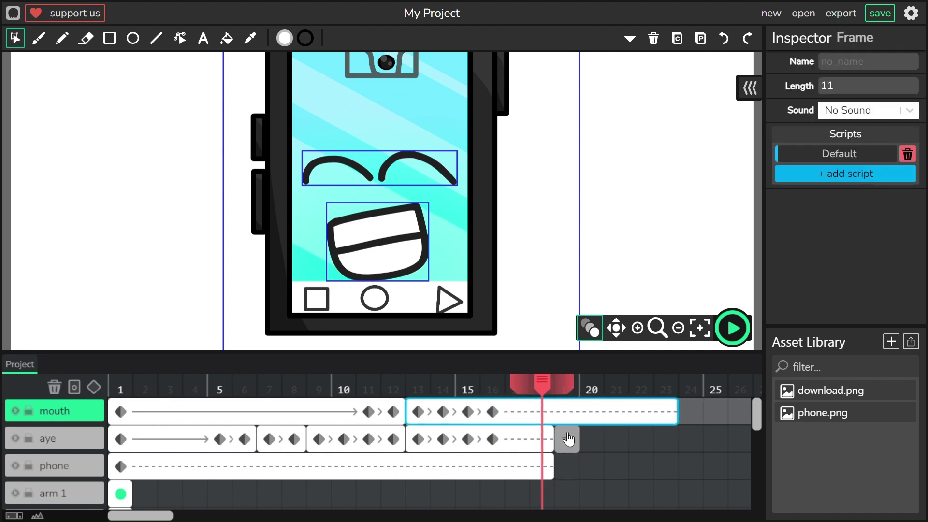
{"action": "left_click_drag", "start_coordinate": [556, 437], "coordinate": [686, 448]}
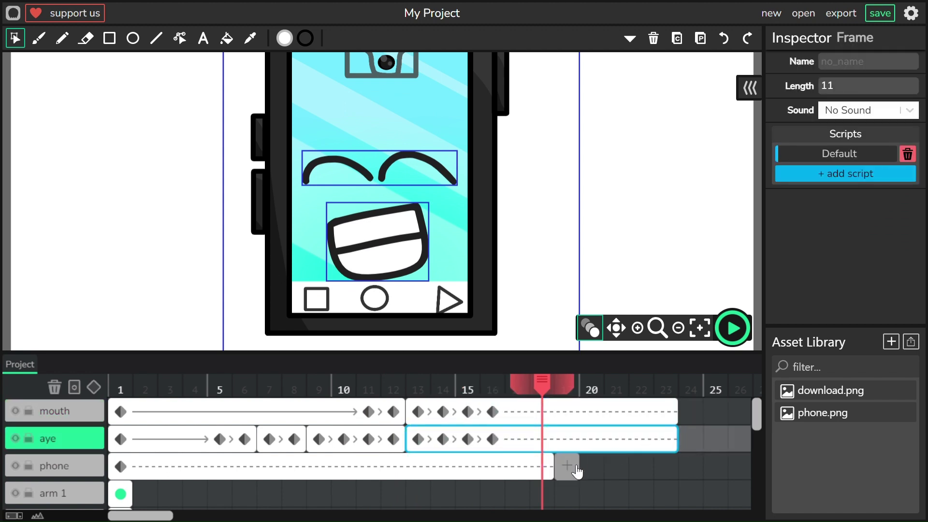
{"action": "left_click_drag", "start_coordinate": [555, 467], "coordinate": [690, 478]}
Preview the animation from frame 1 to check the laughing mouth's bounce, and return to frame 1
{"action": "left_click_drag", "start_coordinate": [553, 394], "coordinate": [133, 396]}
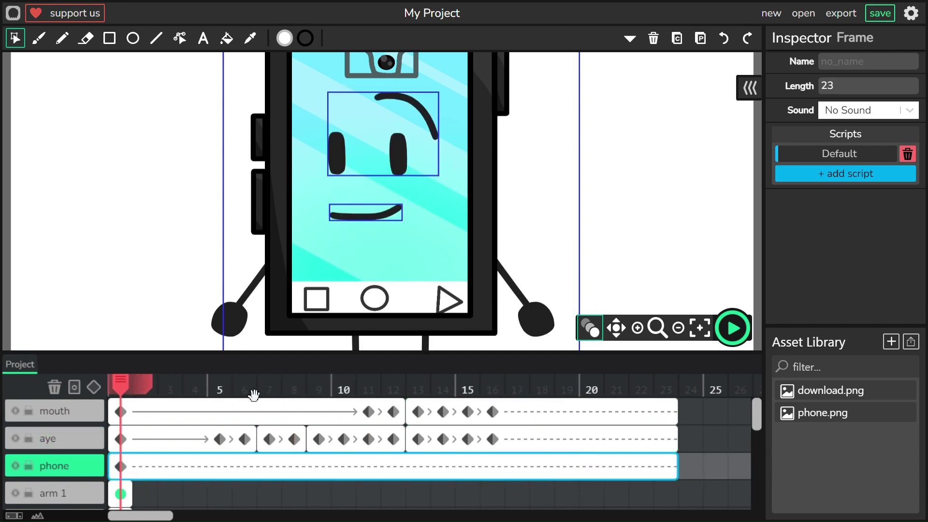
{"action": "left_click", "coordinate": [745, 331]}
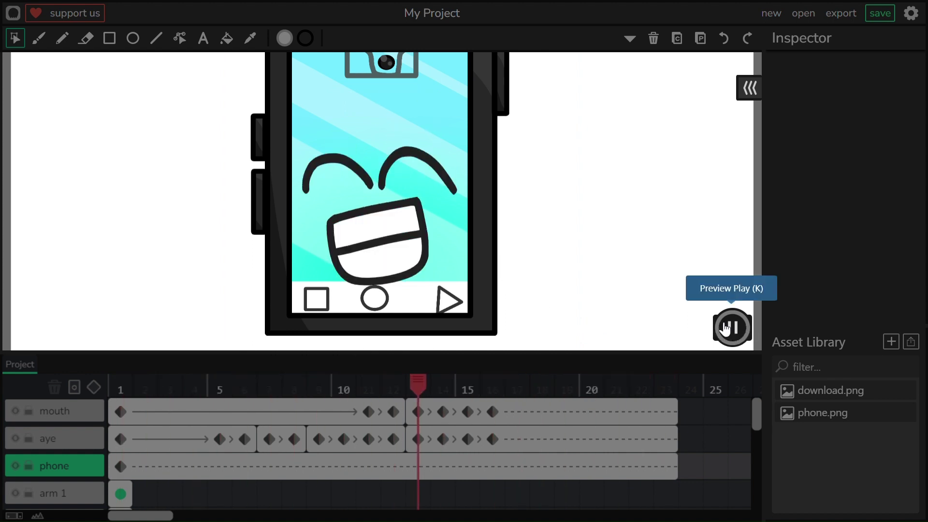
{"action": "left_click", "coordinate": [729, 328]}
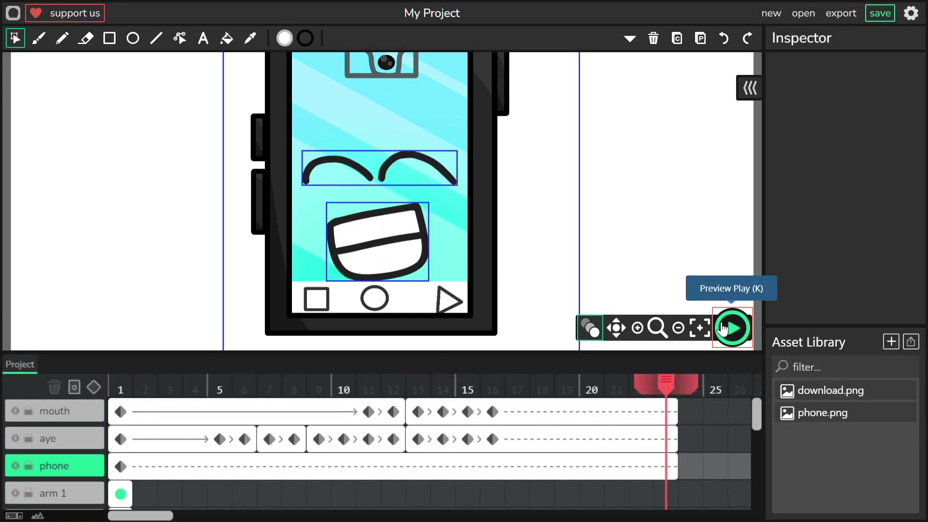
{"action": "left_click", "coordinate": [131, 400]}
Extend the arm 1 layer's frame to a length of 23 frames
{"action": "scroll", "coordinate": [135, 425], "scroll_direction": "down", "scroll_amount": 3}
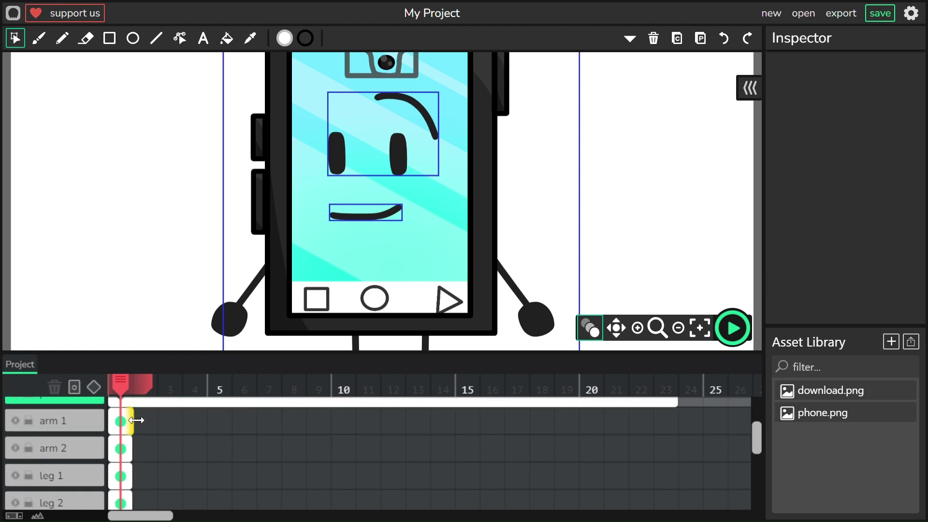
{"action": "left_click_drag", "start_coordinate": [136, 420], "coordinate": [679, 465]}
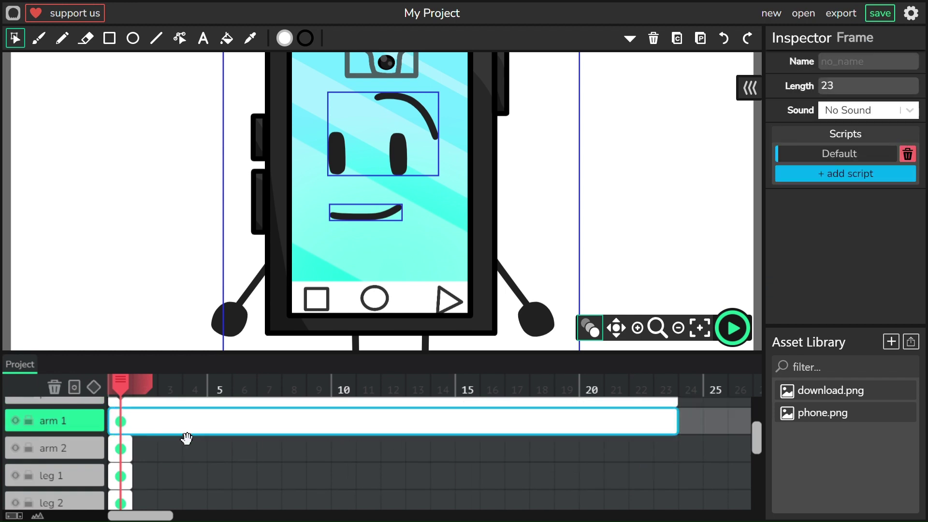
{"action": "left_click", "coordinate": [238, 348]}
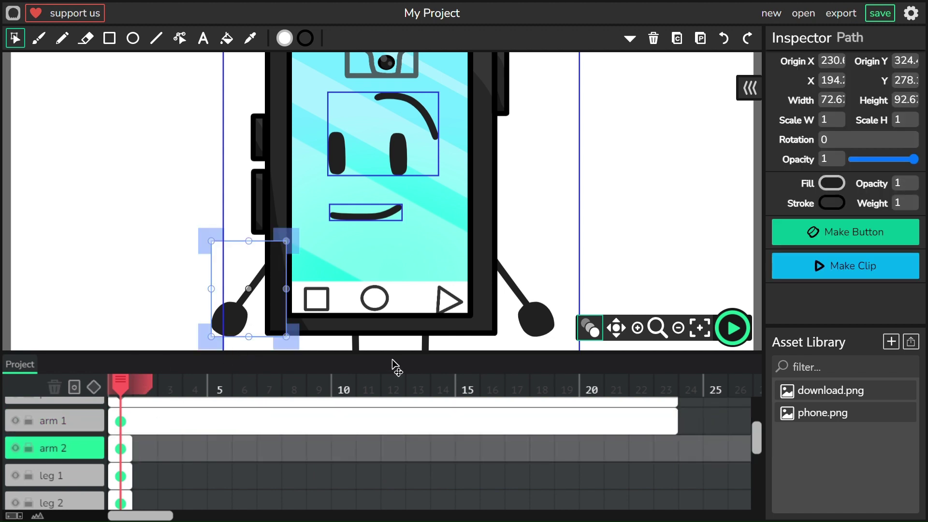
{"action": "left_click", "coordinate": [98, 284]}
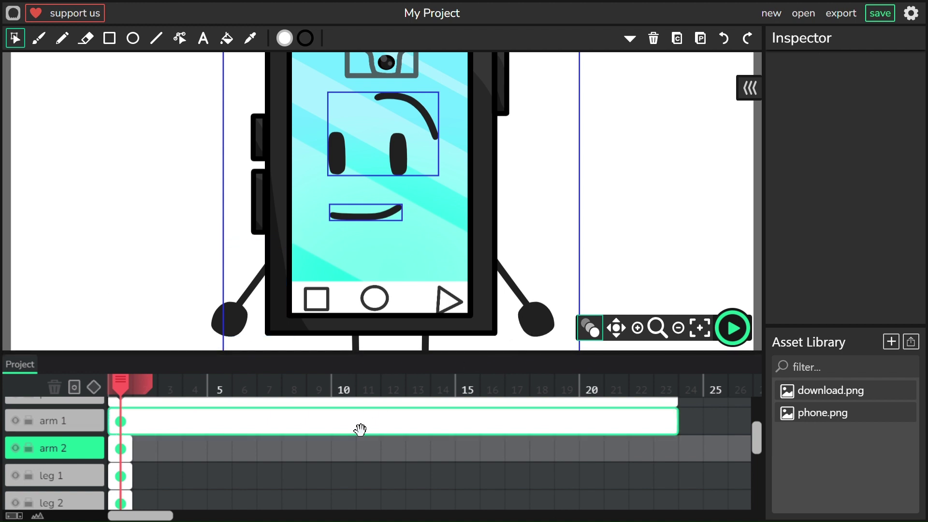
{"action": "scroll", "coordinate": [320, 448], "scroll_direction": "up", "scroll_amount": 3}
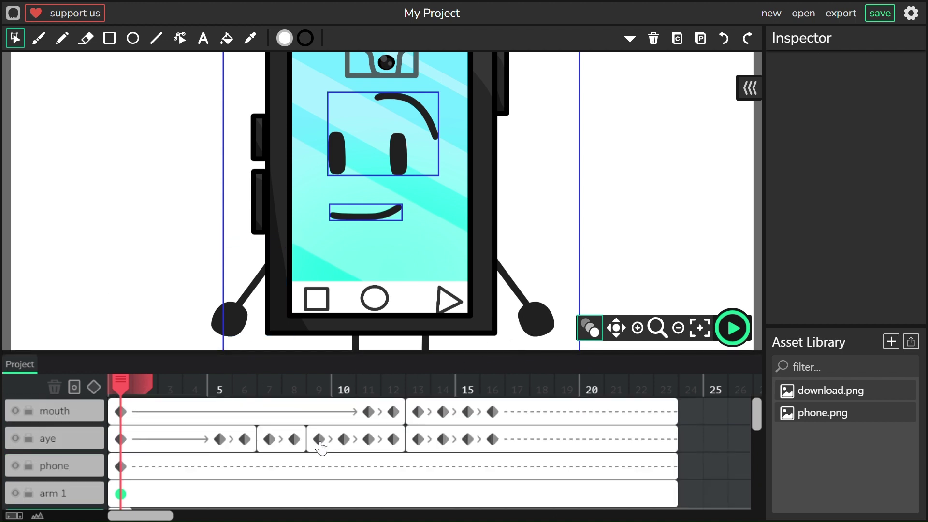
Hide the arm 1, arm 2, leg 1 and leg 2 layers so only the phone and its face show
{"action": "scroll", "coordinate": [320, 448], "scroll_direction": "down", "scroll_amount": 2}
{"action": "left_click", "coordinate": [15, 456]}
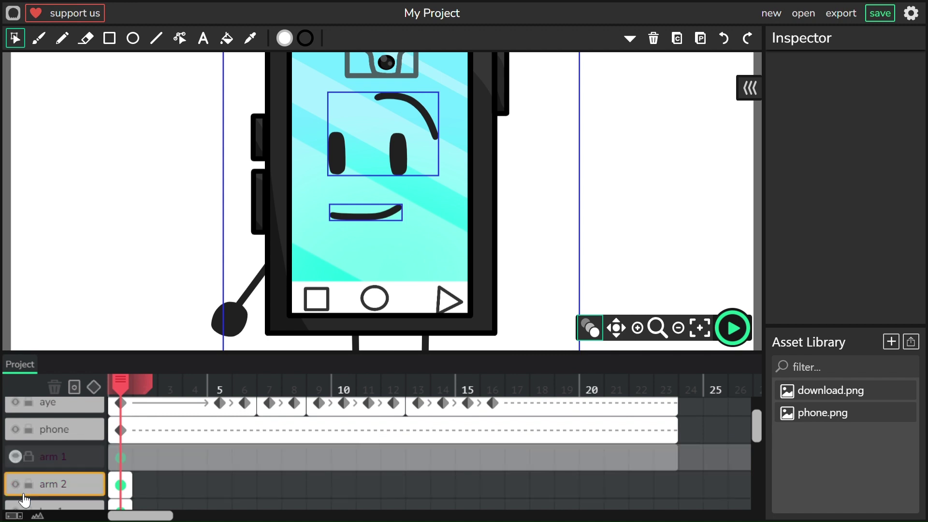
{"action": "left_click", "coordinate": [14, 484]}
{"action": "scroll", "coordinate": [16, 484], "scroll_direction": "down", "scroll_amount": 2}
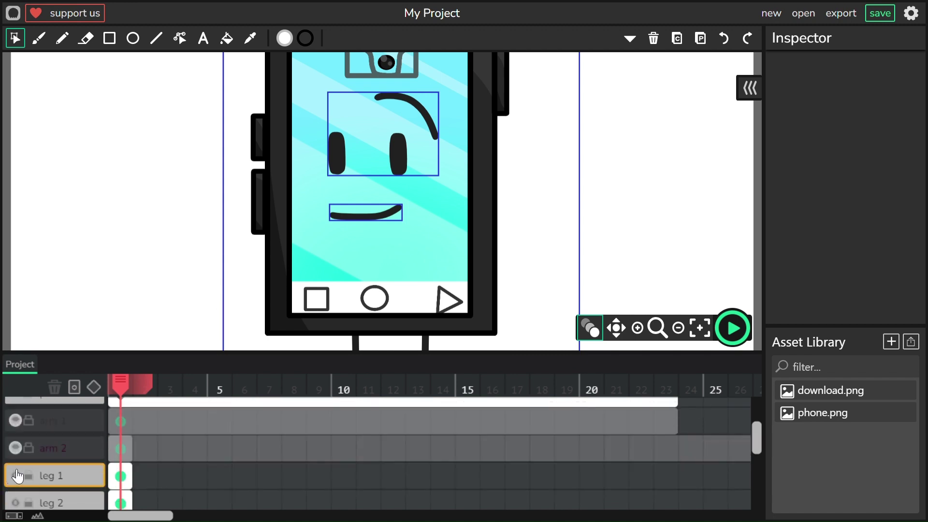
{"action": "left_click", "coordinate": [18, 476]}
{"action": "scroll", "coordinate": [17, 480], "scroll_direction": "down", "scroll_amount": 3}
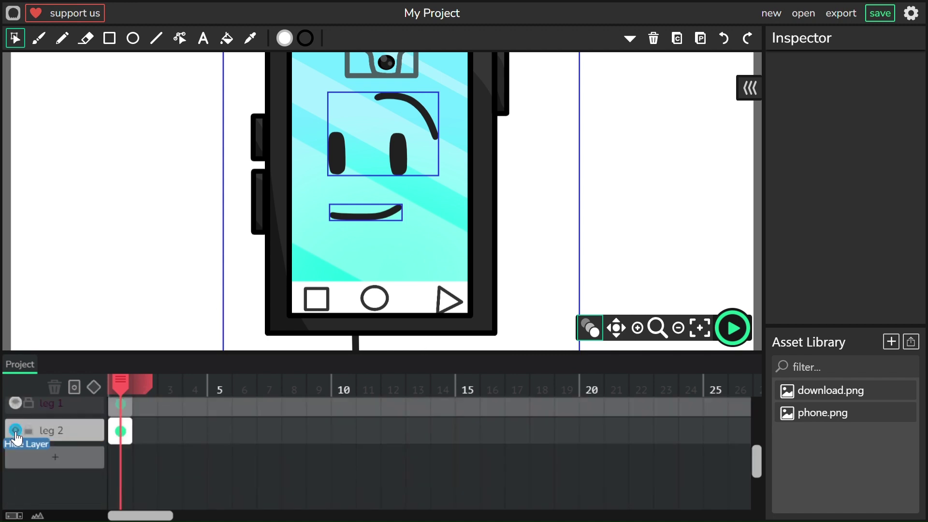
{"action": "left_click", "coordinate": [15, 434]}
{"action": "scroll", "coordinate": [475, 162], "scroll_direction": "down", "scroll_amount": 3}
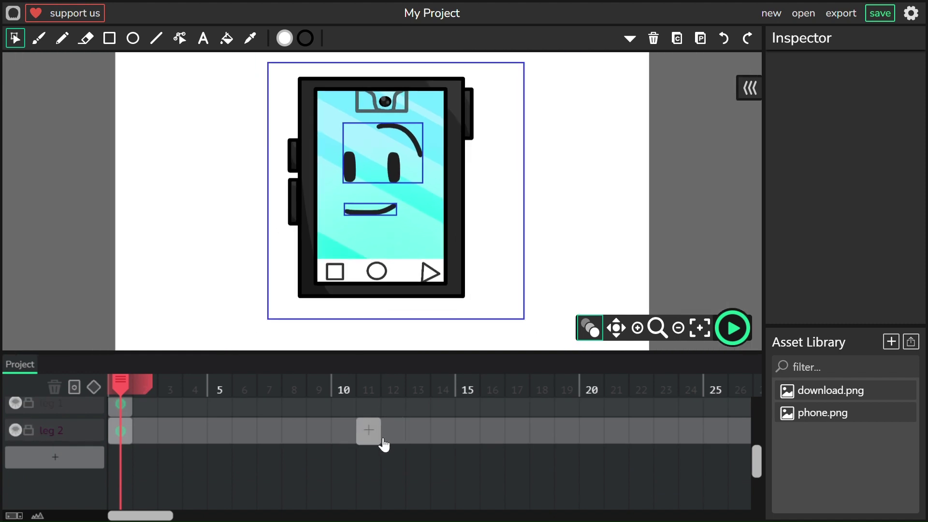
{"action": "scroll", "coordinate": [384, 444], "scroll_direction": "up", "scroll_amount": 5}
Move the playhead to frame 6
{"action": "left_click", "coordinate": [135, 423]}
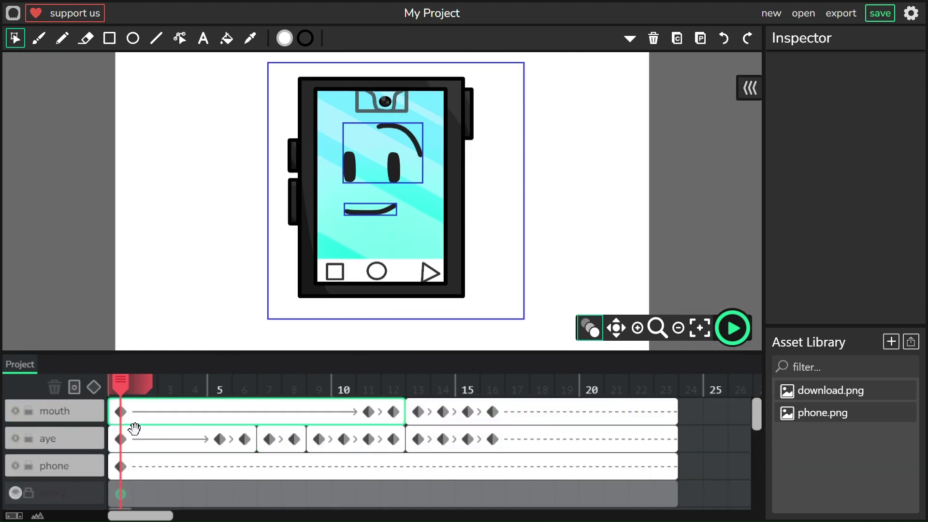
{"action": "left_click", "coordinate": [129, 440]}
{"action": "left_click", "coordinate": [132, 423]}
{"action": "left_click", "coordinate": [140, 385]}
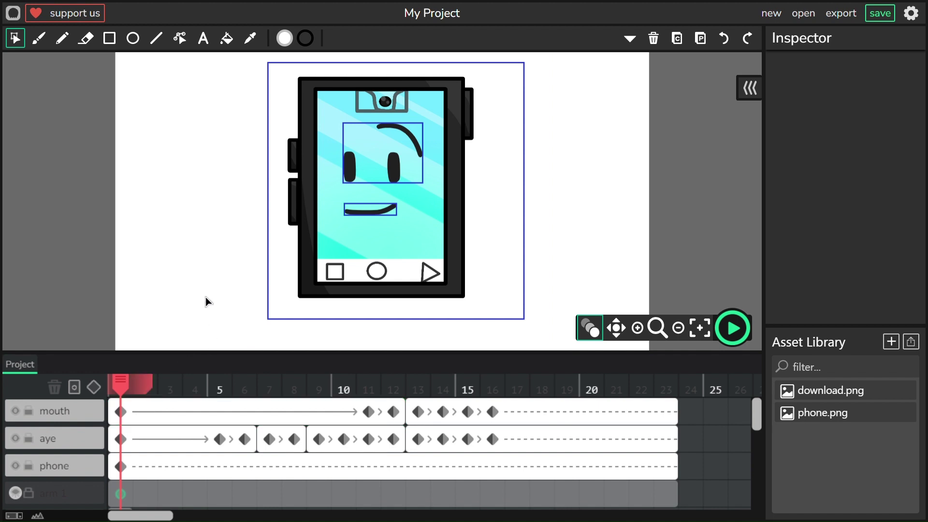
{"action": "left_click", "coordinate": [151, 389]}
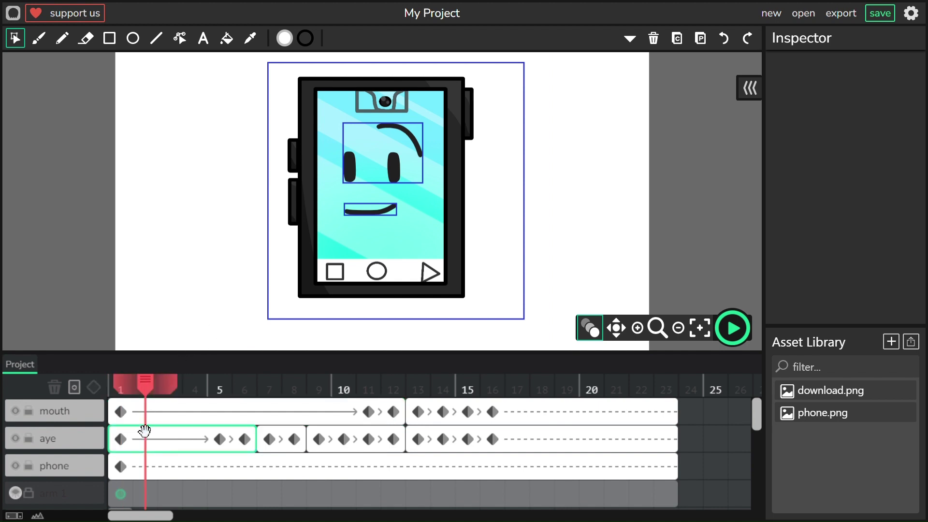
{"action": "mouse_move", "coordinate": [155, 389]}
{"action": "left_mouse_down"}
{"action": "mouse_move", "coordinate": [272, 387]}
{"action": "mouse_move", "coordinate": [219, 388]}
{"action": "mouse_move", "coordinate": [247, 388]}
{"action": "left_mouse_up"}
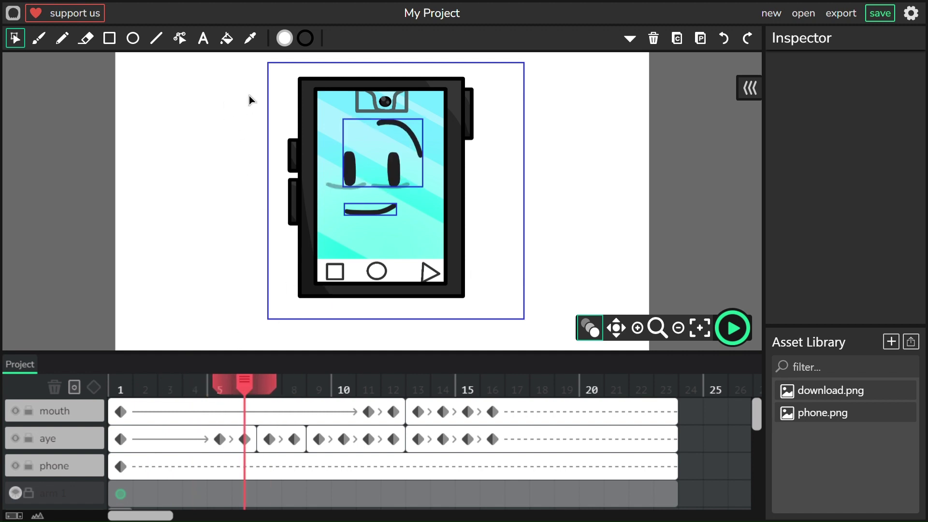
Try moving the phone, eyes and mouth up together at frame 6, and undo the move
{"action": "mouse_move", "coordinate": [286, 79]}
{"action": "left_mouse_down"}
{"action": "mouse_move", "coordinate": [459, 275]}
{"action": "mouse_move", "coordinate": [575, 429]}
{"action": "mouse_move", "coordinate": [489, 340]}
{"action": "mouse_move", "coordinate": [471, 297]}
{"action": "left_mouse_up"}
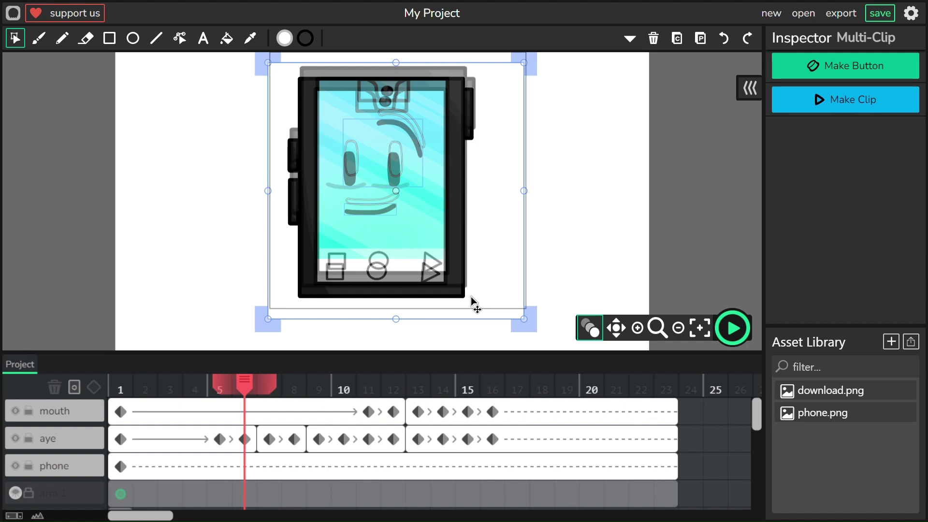
{"action": "left_click", "coordinate": [729, 43]}
{"action": "left_click", "coordinate": [731, 45]}
{"action": "left_click", "coordinate": [731, 45]}
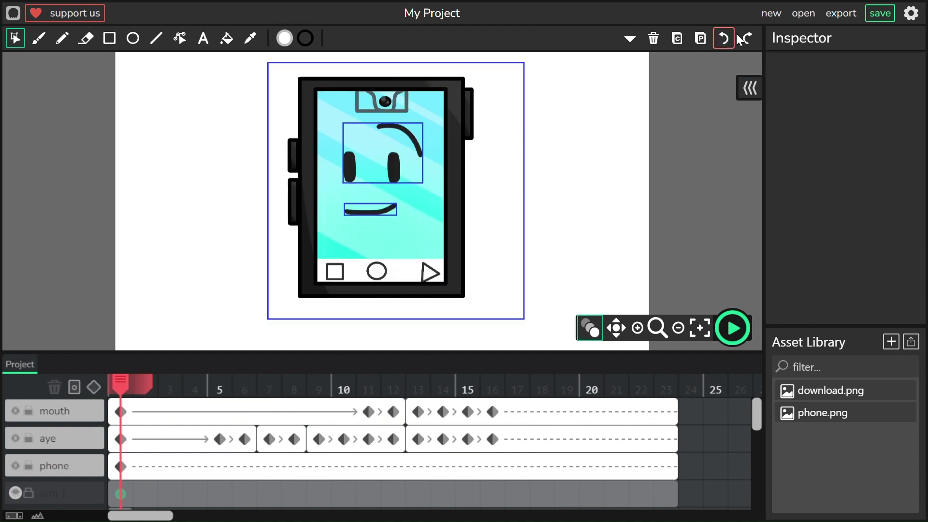
{"action": "left_click", "coordinate": [749, 44]}
{"action": "left_click", "coordinate": [750, 44]}
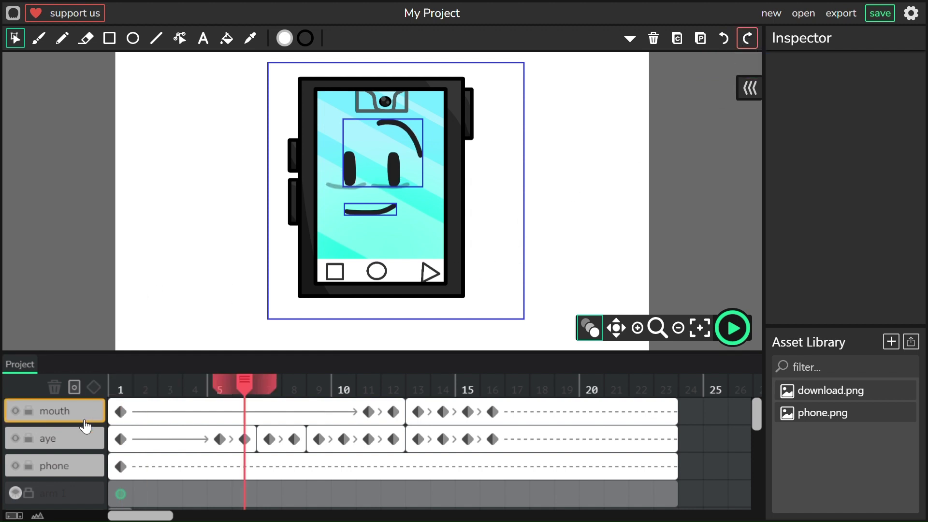
Select the phone, eyes and mouth together at frame 6 and move them slightly down
{"action": "left_click", "coordinate": [87, 466]}
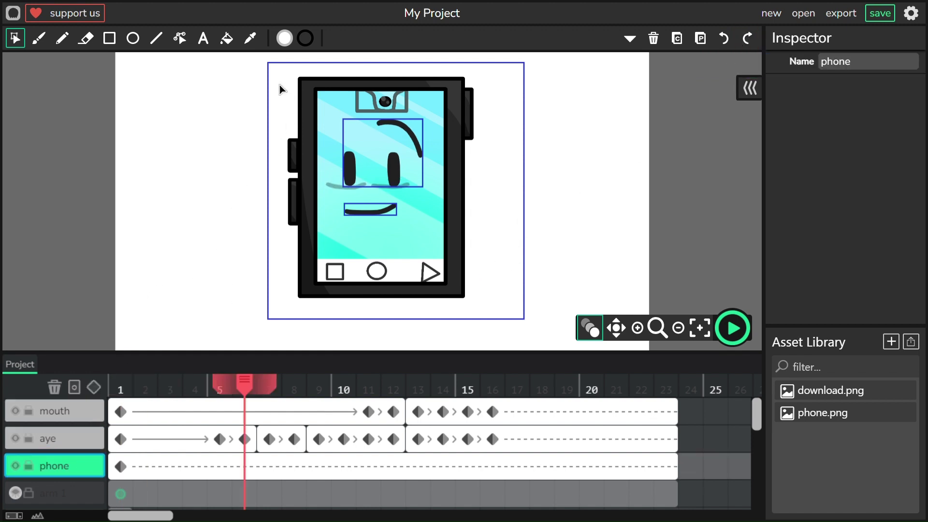
{"action": "left_click_drag", "start_coordinate": [280, 89], "coordinate": [472, 348]}
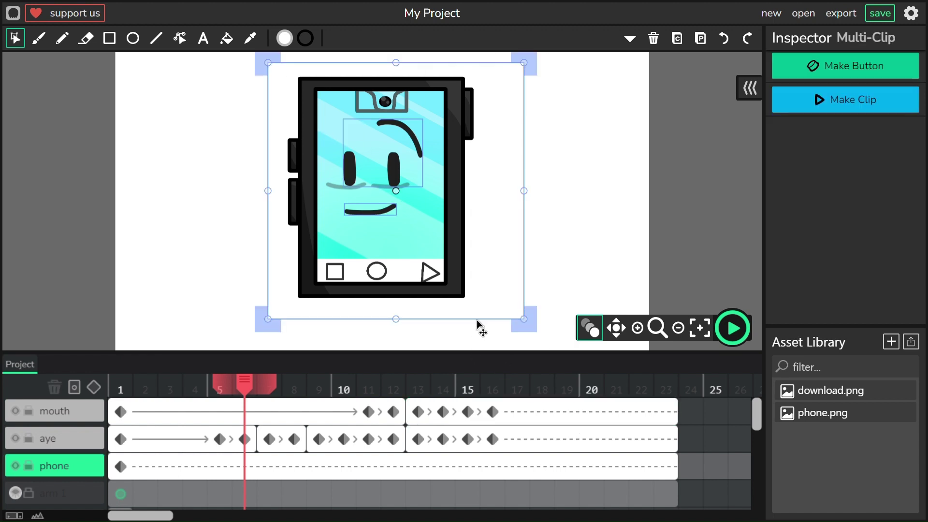
{"action": "key", "text": "Delete"}
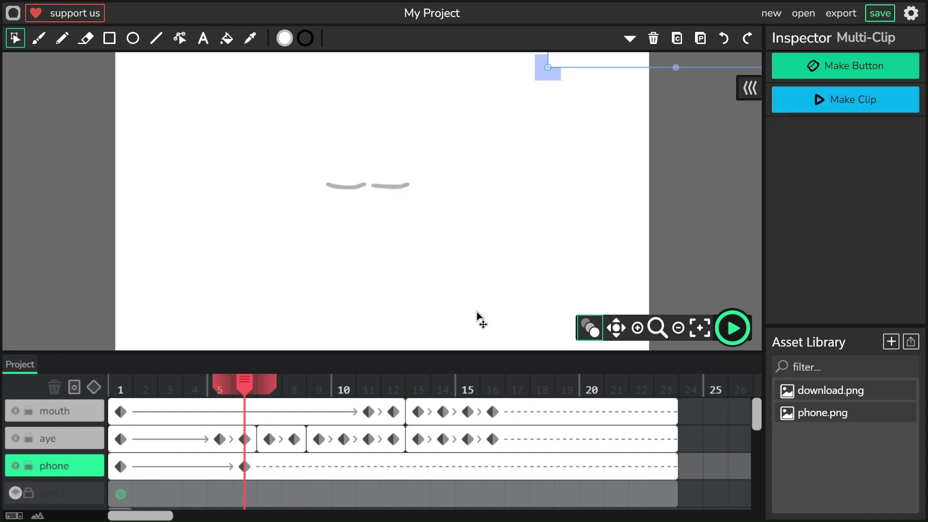
{"action": "left_click", "coordinate": [730, 39]}
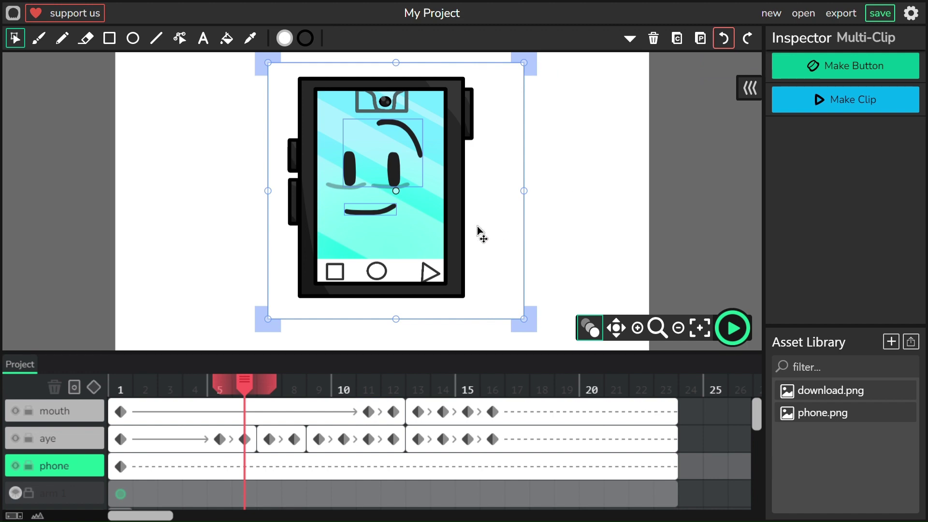
{"action": "left_click_drag", "start_coordinate": [477, 228], "coordinate": [475, 238]}
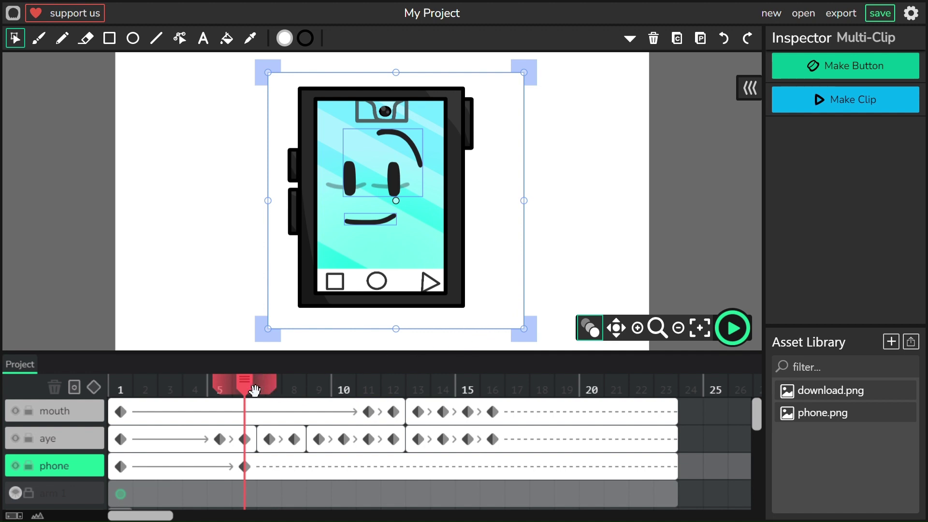
Reposition the mouth and eyes at frame 6 so they sit lower on the screen, in line with the lowered phone
{"action": "left_click", "coordinate": [251, 444]}
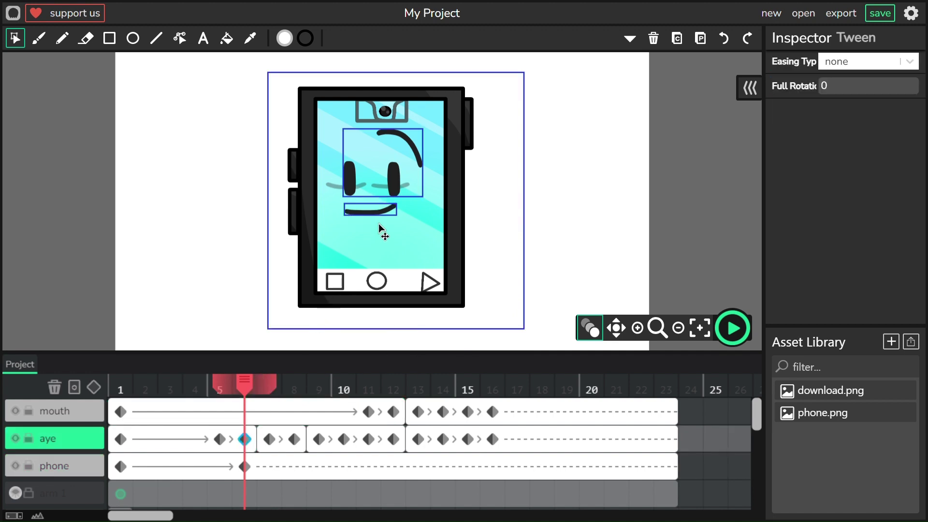
{"action": "left_click_drag", "start_coordinate": [383, 235], "coordinate": [385, 242]}
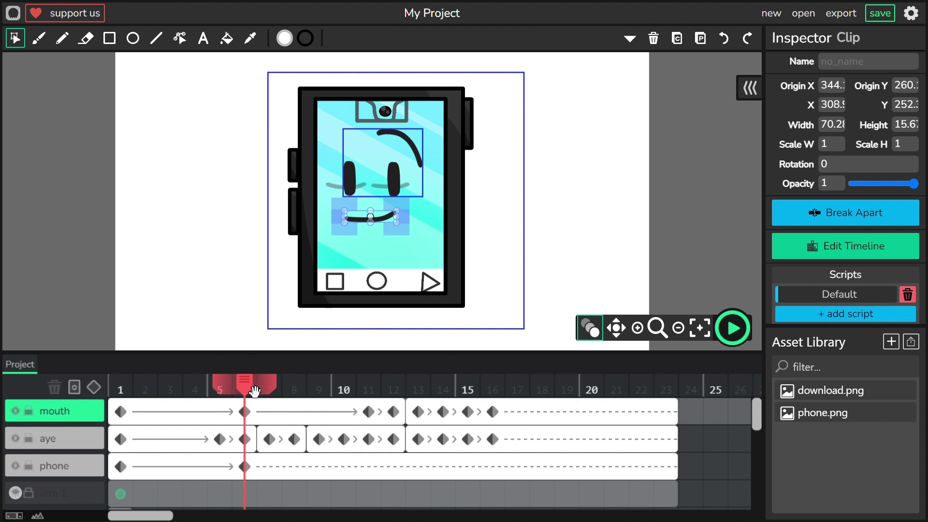
{"action": "left_click", "coordinate": [370, 202]}
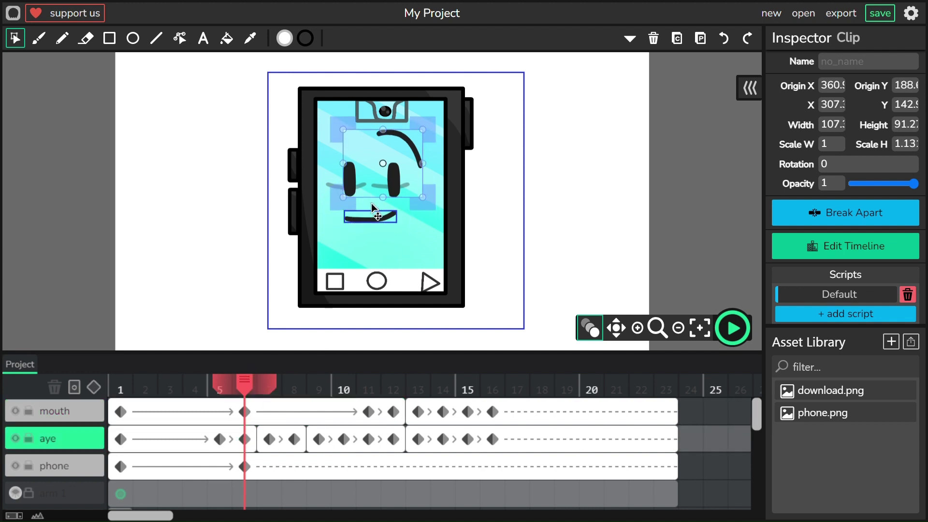
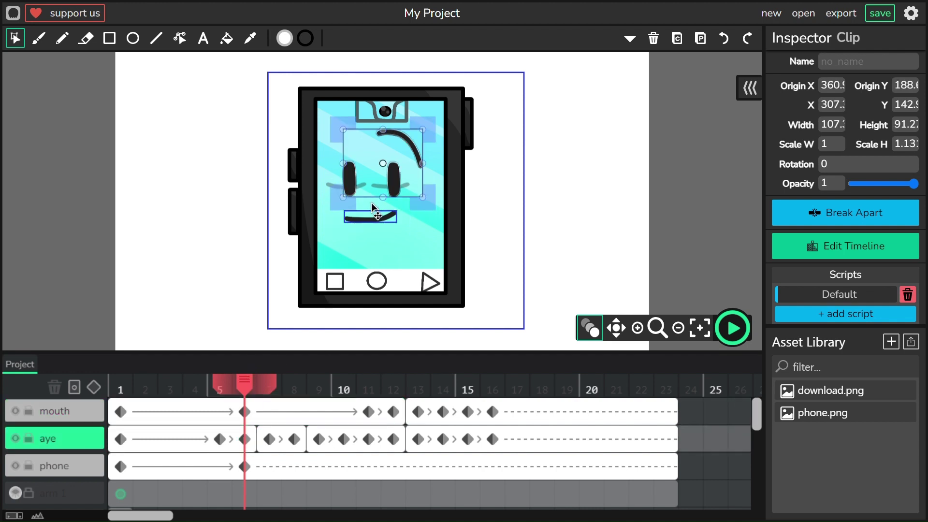
{"action": "left_click", "coordinate": [227, 192]}
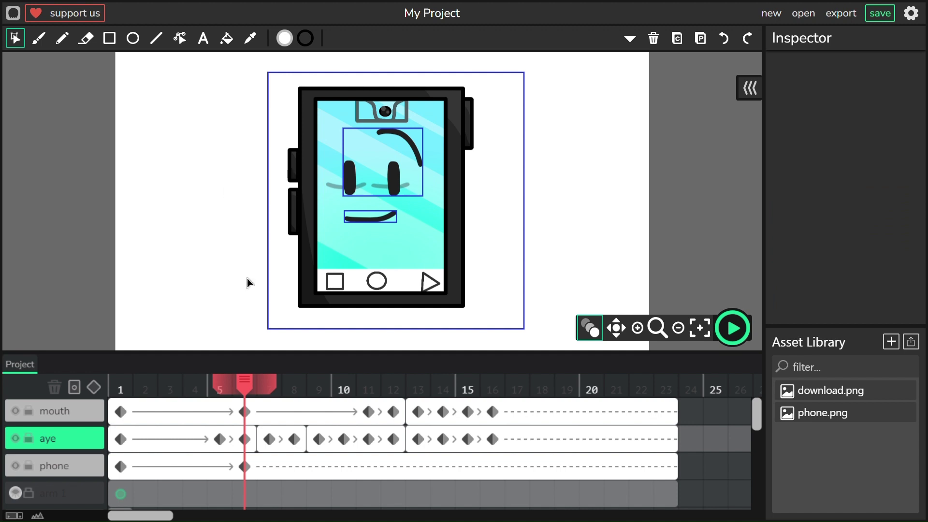
At frame 7, move the phone, closed eyes and mouth slightly up together and squeeze them a little narrower
{"action": "left_click", "coordinate": [270, 389]}
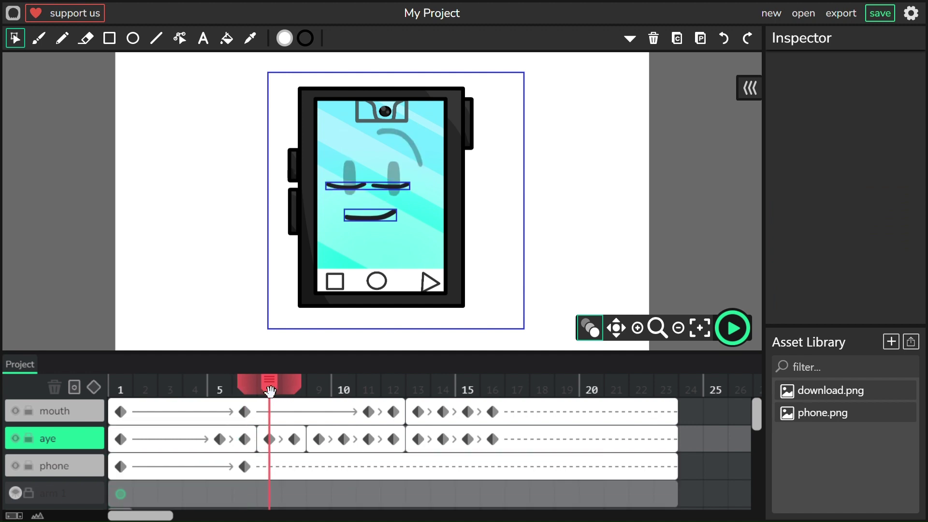
{"action": "left_click", "coordinate": [449, 135]}
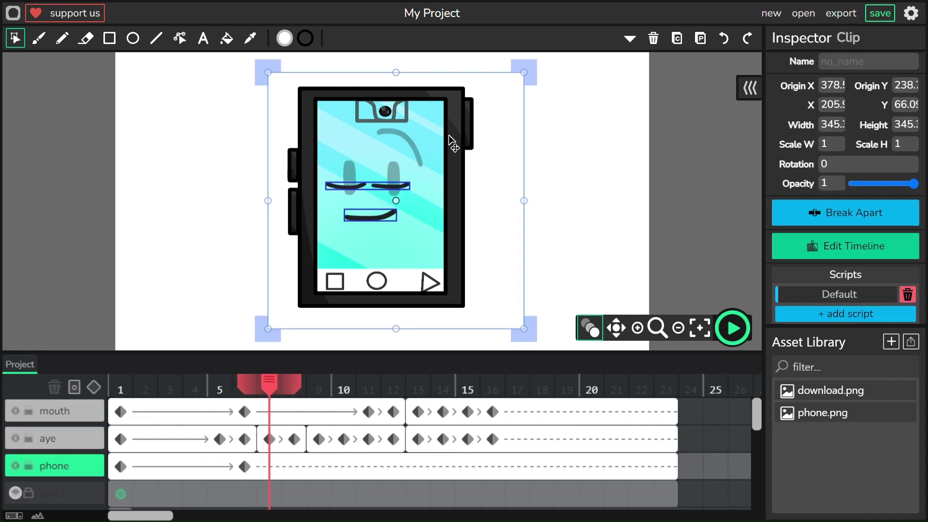
{"action": "left_click_drag", "start_coordinate": [558, 74], "coordinate": [227, 319]}
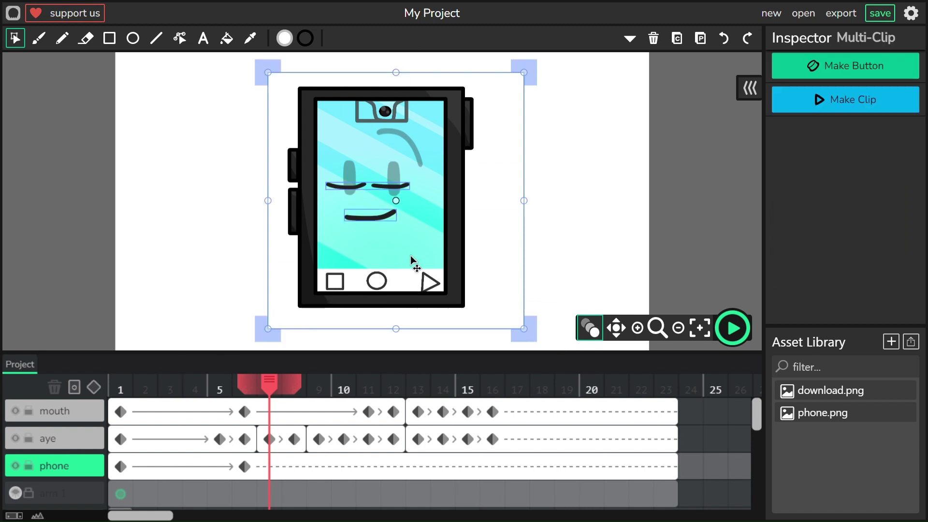
{"action": "left_click_drag", "start_coordinate": [450, 237], "coordinate": [450, 233]}
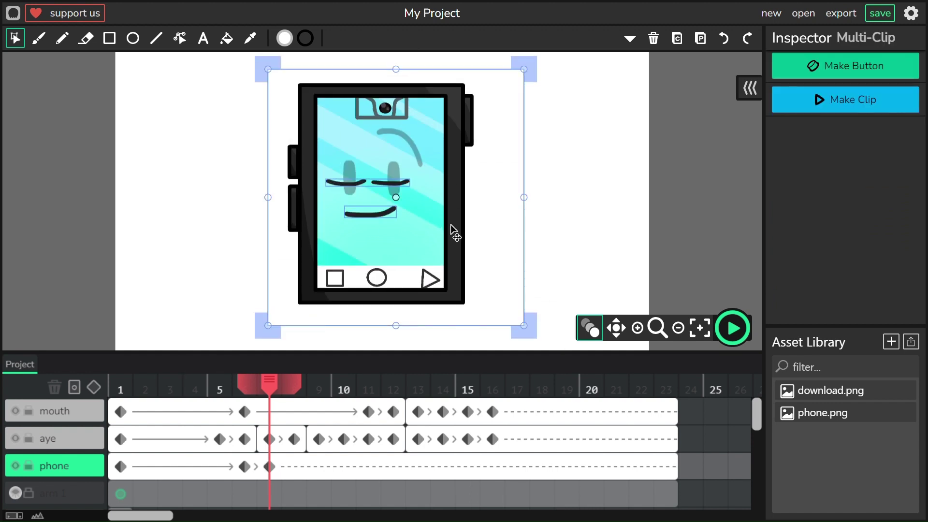
{"action": "left_click_drag", "start_coordinate": [545, 221], "coordinate": [538, 220]}
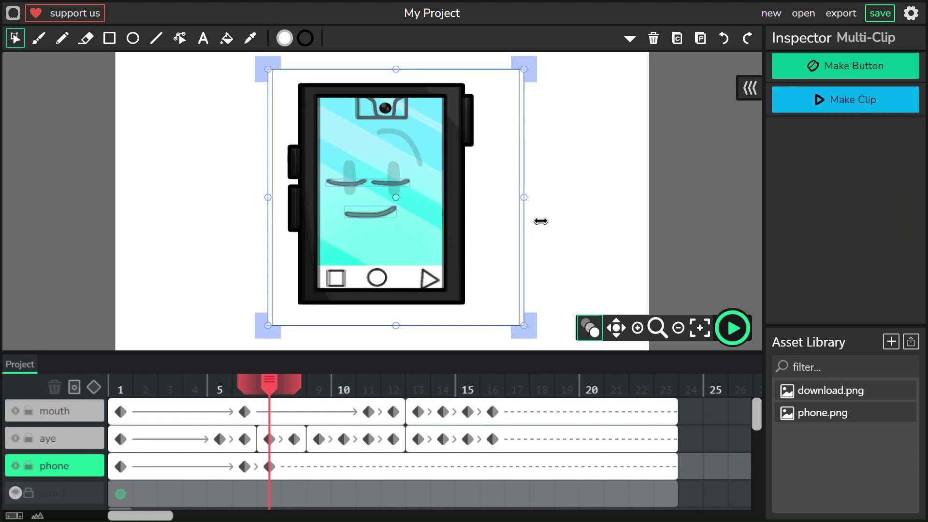
{"action": "left_click", "coordinate": [611, 242]}
Preview the animation from frame 1, stop it and return the playhead to frame 1
{"action": "left_click_drag", "start_coordinate": [280, 389], "coordinate": [133, 434]}
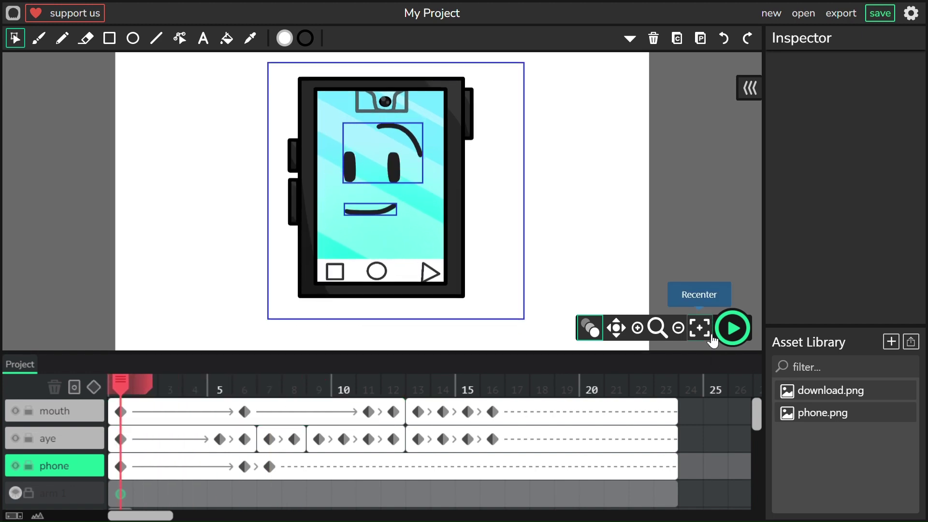
{"action": "left_click", "coordinate": [747, 327]}
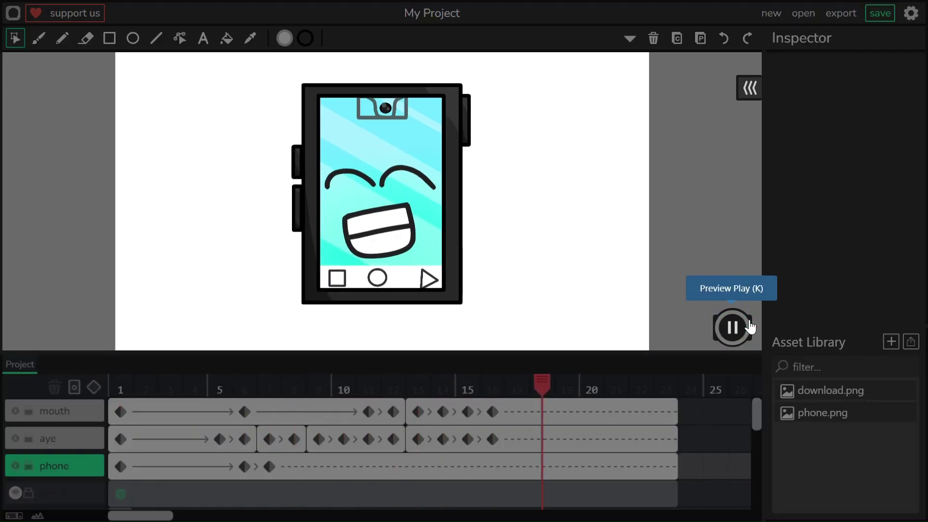
{"action": "left_click", "coordinate": [750, 327]}
{"action": "left_click_drag", "start_coordinate": [591, 392], "coordinate": [73, 465]}
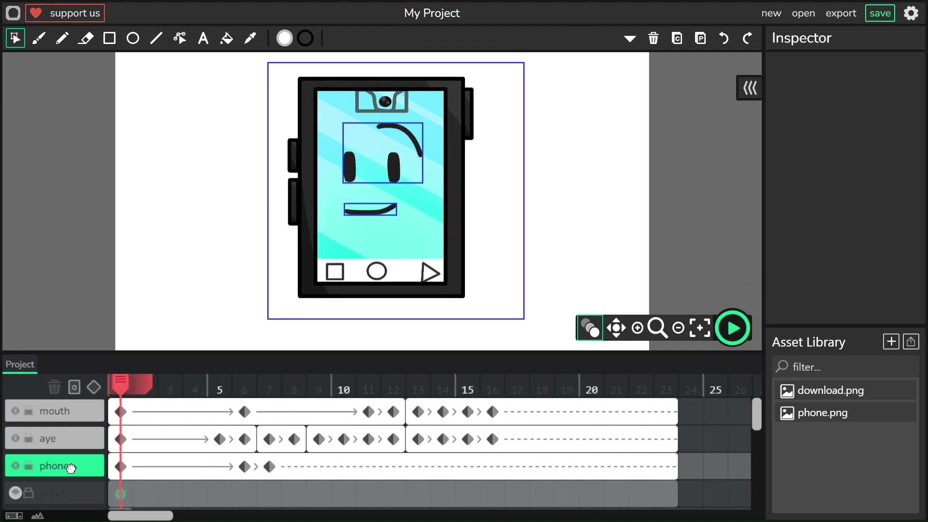
Move the phone layer's first keyframe to frame 5 and preview the animation from the start
{"action": "left_click", "coordinate": [130, 473]}
{"action": "left_click_drag", "start_coordinate": [133, 476], "coordinate": [231, 484]}
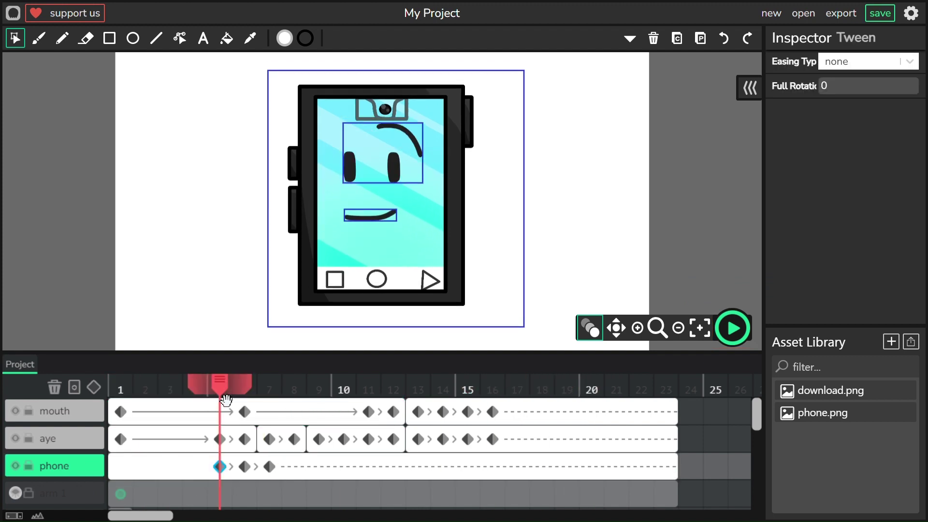
{"action": "left_click", "coordinate": [120, 411]}
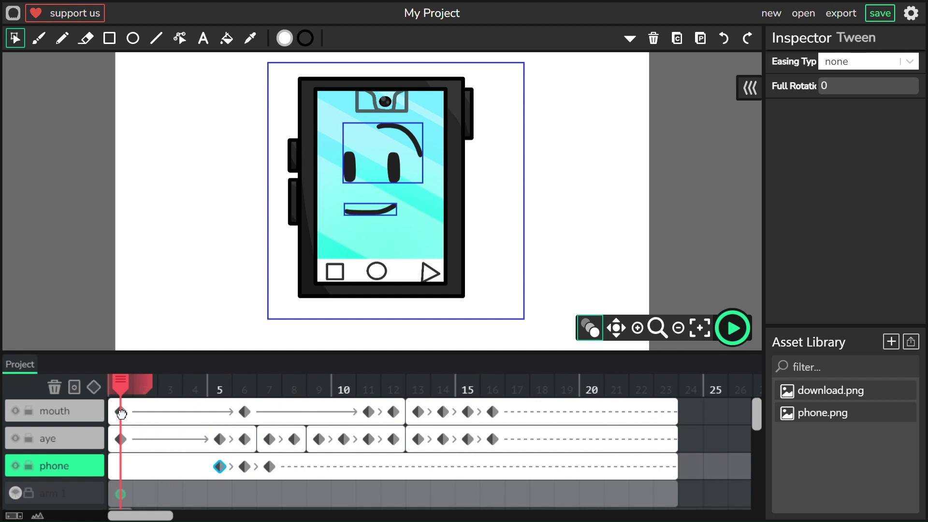
{"action": "left_click", "coordinate": [731, 330]}
{"action": "left_click", "coordinate": [731, 330]}
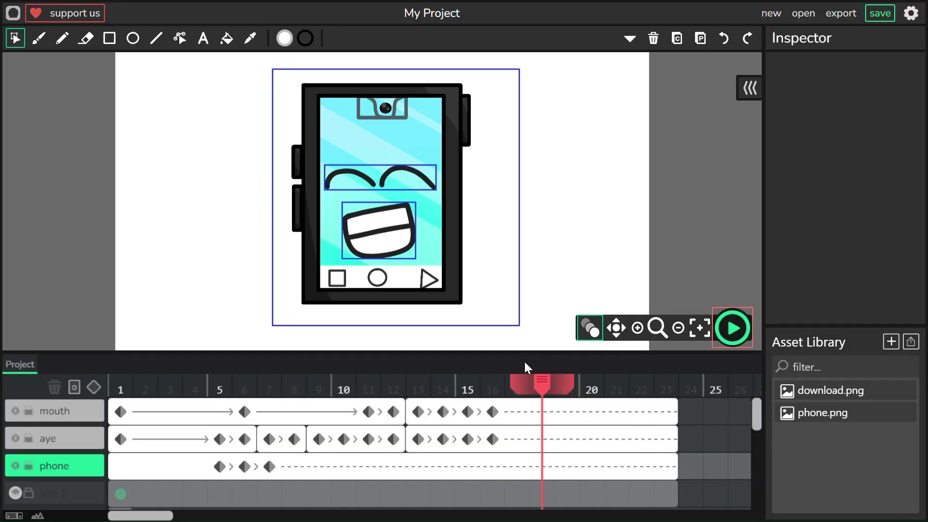
Move the mouth layer's first keyframe to frame 5 and preview the animation again
{"action": "left_click_drag", "start_coordinate": [544, 384], "coordinate": [245, 403]}
{"action": "left_click", "coordinate": [145, 412]}
{"action": "left_click_drag", "start_coordinate": [121, 413], "coordinate": [221, 416]}
{"action": "left_click", "coordinate": [124, 406]}
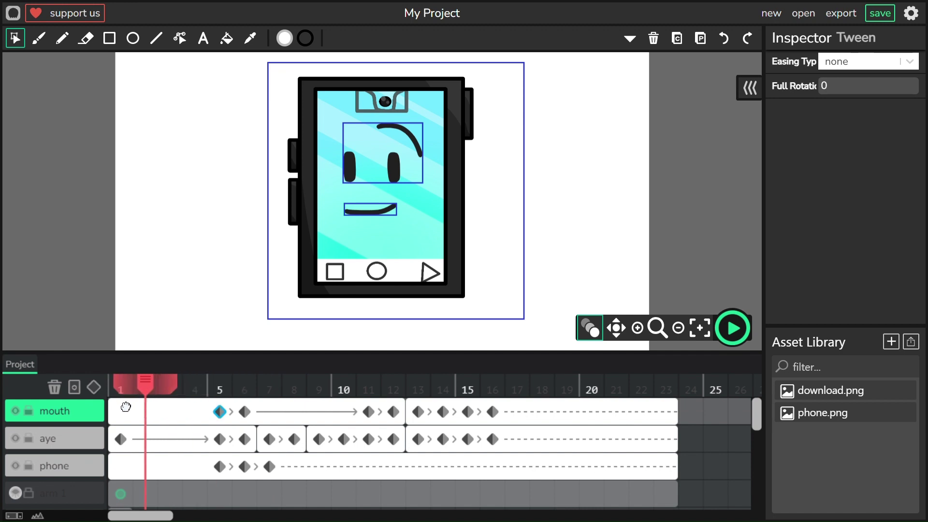
{"action": "left_click", "coordinate": [732, 328]}
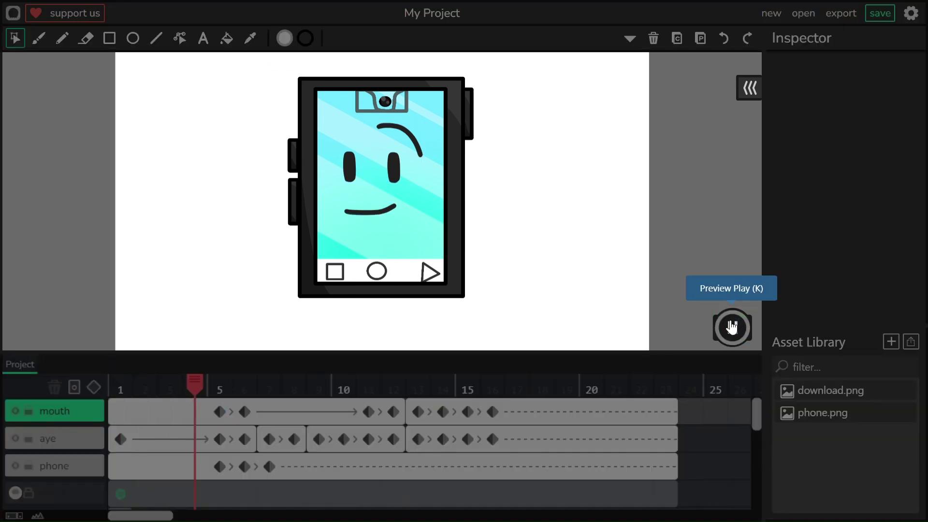
{"action": "left_click", "coordinate": [490, 411]}
At frame 7, shift the phone, closed eyes and mouth together slightly higher
{"action": "left_click_drag", "start_coordinate": [491, 389], "coordinate": [289, 403]}
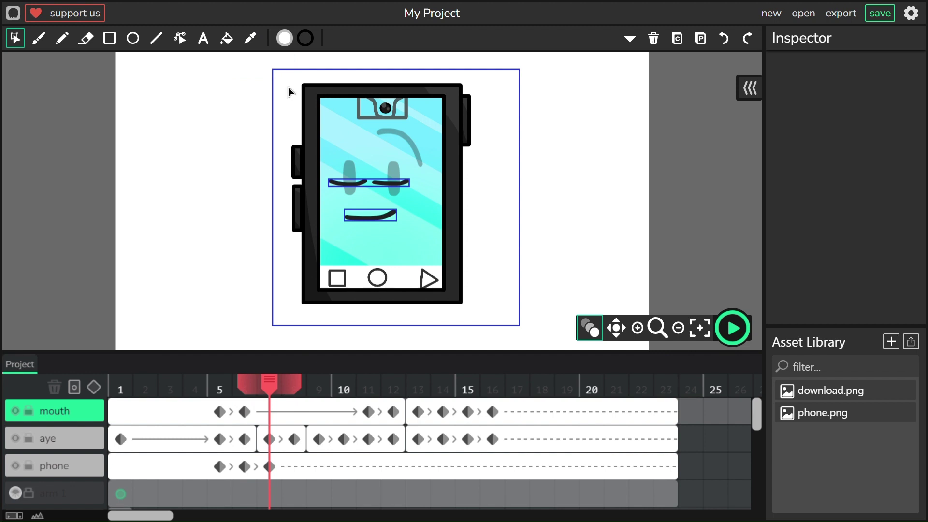
{"action": "left_click_drag", "start_coordinate": [266, 56], "coordinate": [548, 394]}
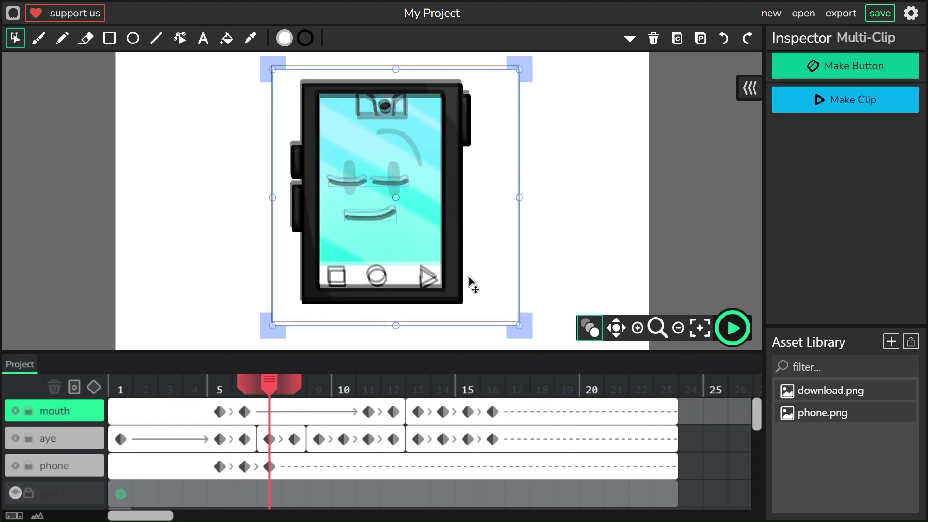
{"action": "left_click_drag", "start_coordinate": [474, 284], "coordinate": [476, 278]}
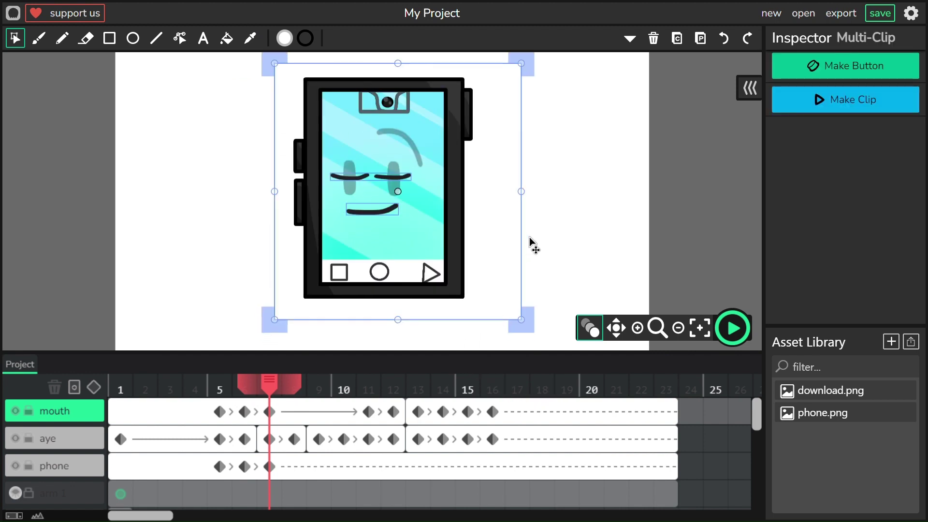
{"action": "left_click", "coordinate": [607, 230]}
Try tilting the phone, closed eyes and mouth slightly counterclockwise at frame 8, and undo the tilt
{"action": "left_click", "coordinate": [289, 395]}
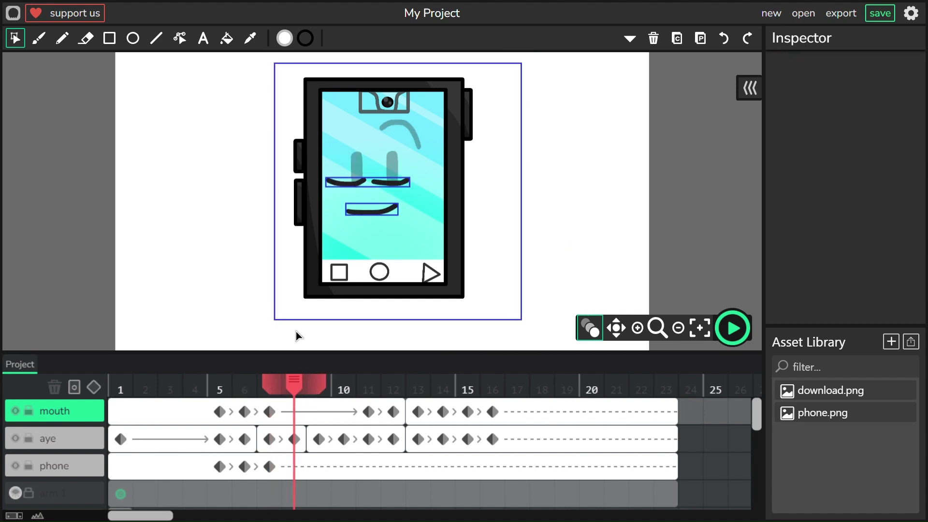
{"action": "left_click_drag", "start_coordinate": [269, 59], "coordinate": [576, 279]}
{"action": "left_click_drag", "start_coordinate": [558, 83], "coordinate": [546, 84]}
{"action": "left_click_drag", "start_coordinate": [485, 211], "coordinate": [483, 212]}
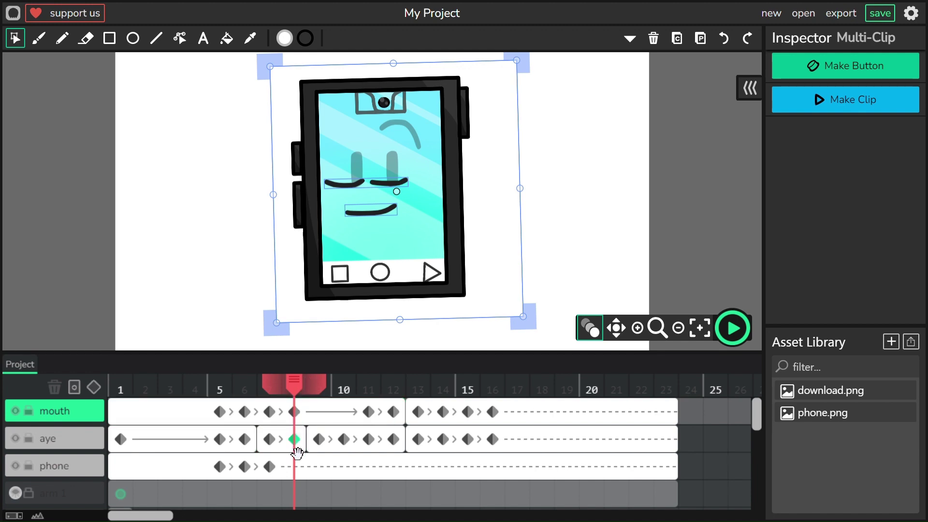
{"action": "left_click", "coordinate": [299, 469]}
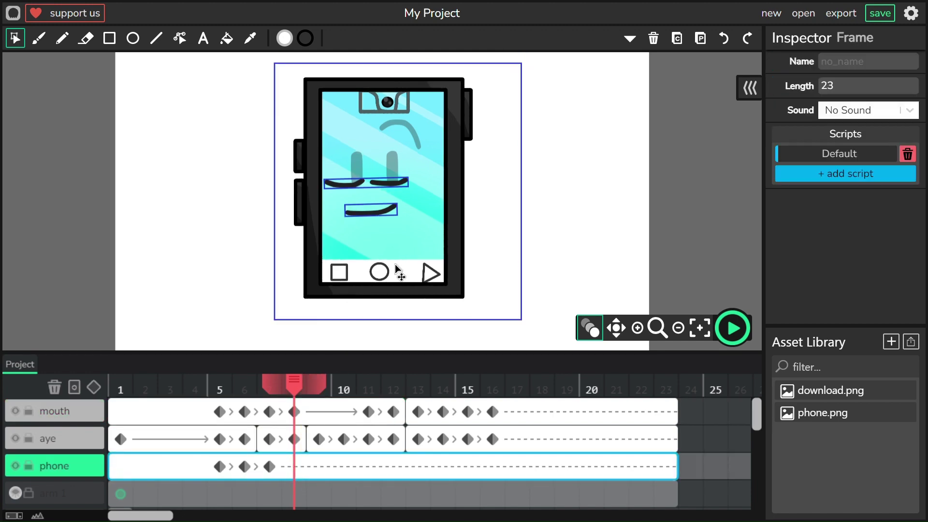
{"action": "left_click", "coordinate": [305, 421]}
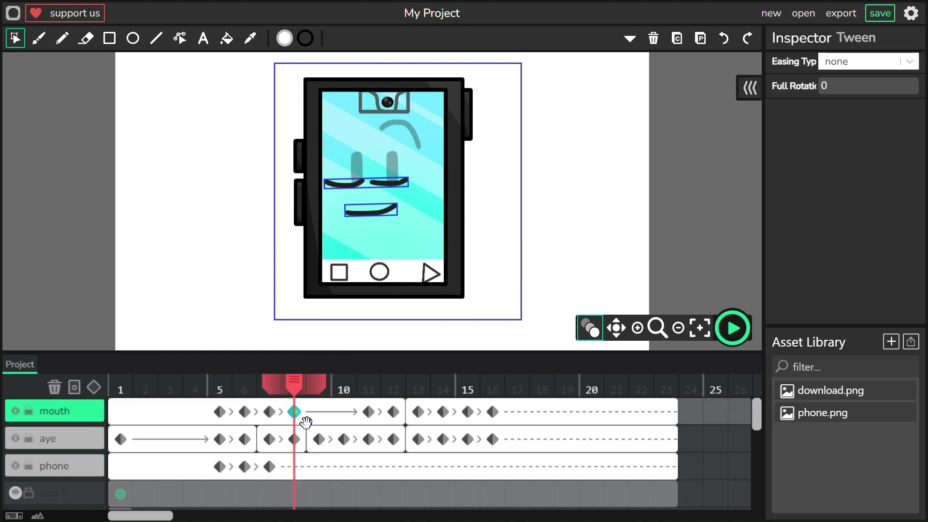
{"action": "left_click", "coordinate": [725, 41]}
{"action": "left_click", "coordinate": [725, 42]}
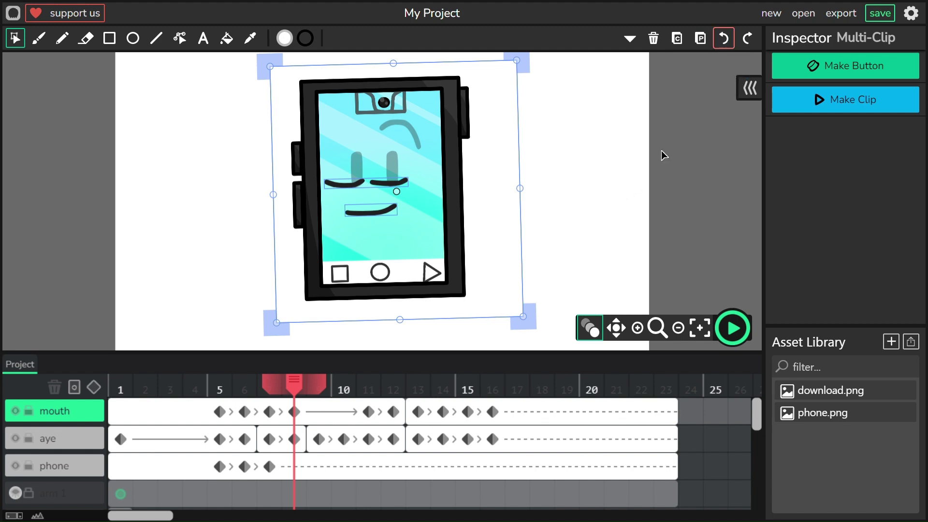
{"action": "left_click", "coordinate": [726, 45]}
{"action": "left_click", "coordinate": [726, 46]}
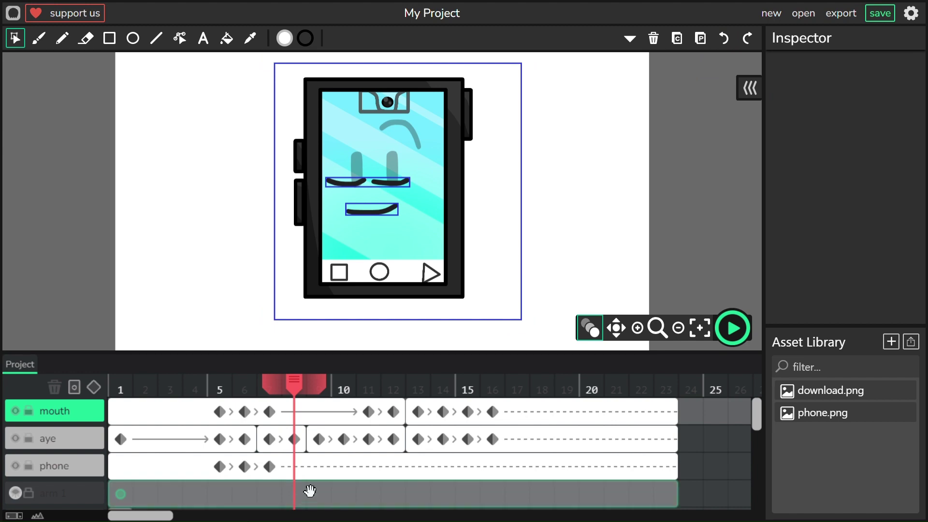
With the phone layer active at frame 8, select the phone, closed eyes and mouth and tilt them slightly counterclockwise
{"action": "left_click", "coordinate": [308, 471]}
{"action": "left_click", "coordinate": [538, 104]}
{"action": "left_click_drag", "start_coordinate": [545, 59], "coordinate": [155, 394]}
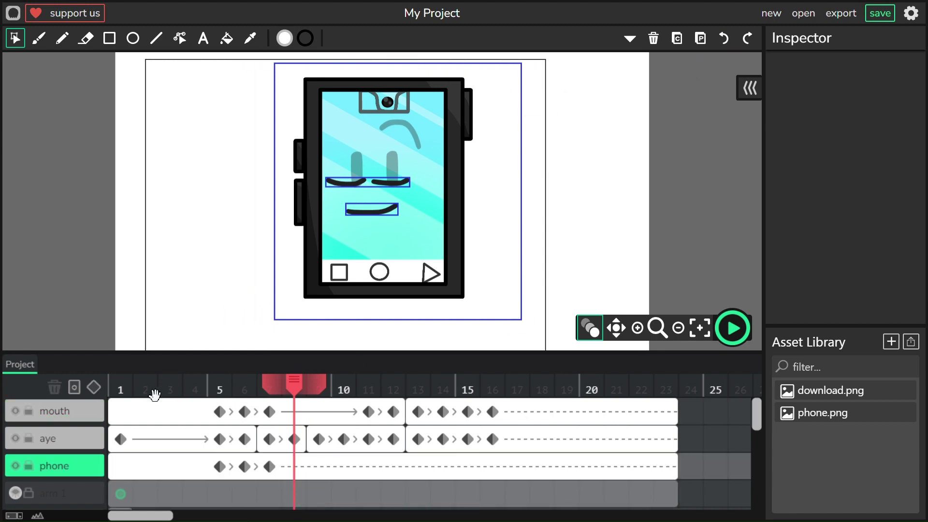
{"action": "left_click_drag", "start_coordinate": [544, 79], "coordinate": [526, 89]}
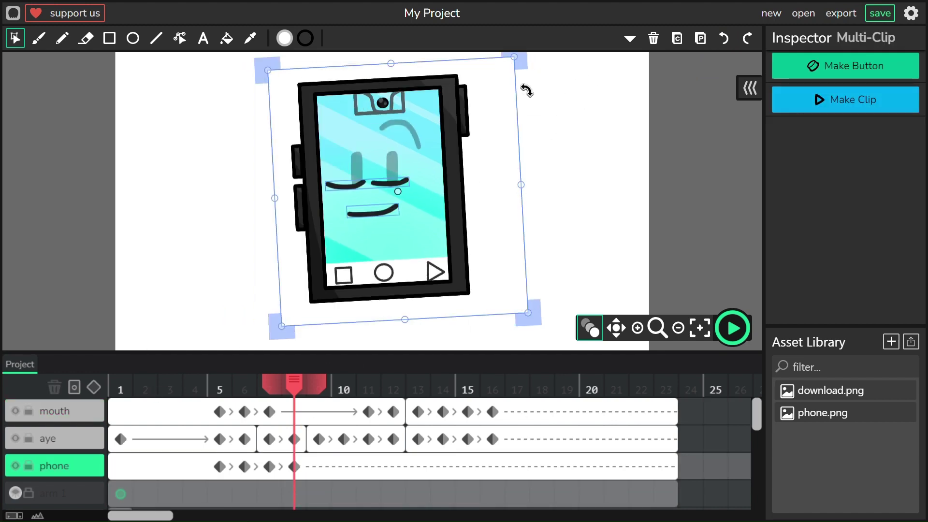
{"action": "left_click", "coordinate": [579, 154]}
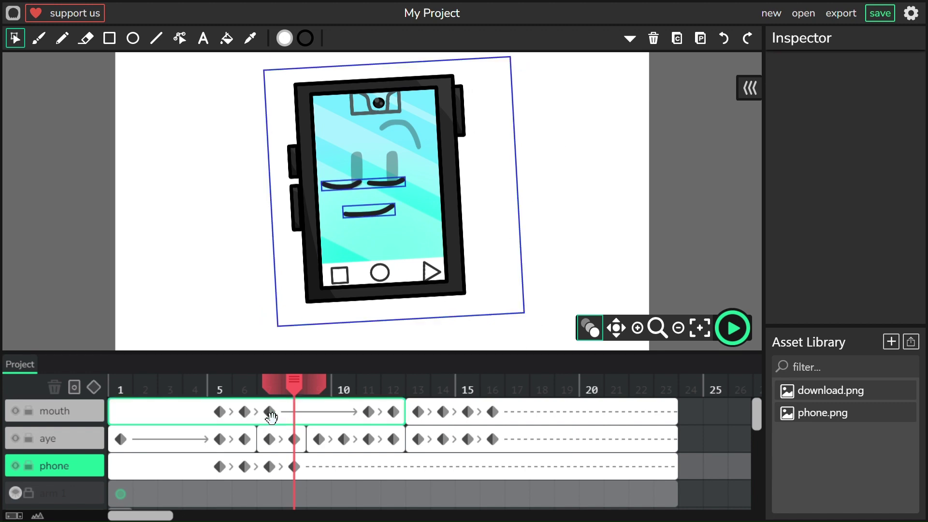
Tilt the mouth slightly counterclockwise at frame 8 to match the phone
{"action": "left_click", "coordinate": [300, 411]}
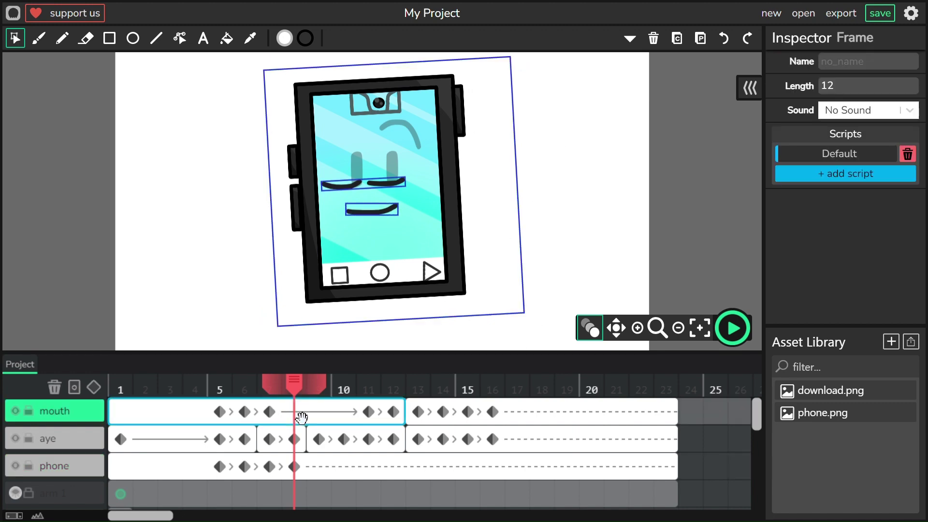
{"action": "left_click", "coordinate": [377, 237]}
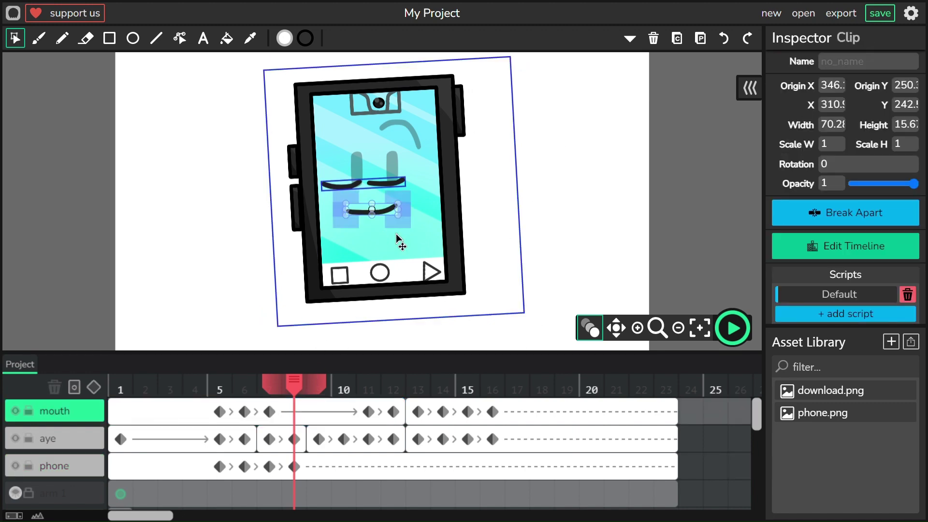
{"action": "left_click_drag", "start_coordinate": [426, 217], "coordinate": [605, 220]}
{"action": "left_click", "coordinate": [567, 260]}
At frame 9, select the phone, open eyes and mouth together and tilt them slightly clockwise
{"action": "mouse_move", "coordinate": [304, 394]}
{"action": "left_mouse_down"}
{"action": "mouse_move", "coordinate": [152, 401]}
{"action": "mouse_move", "coordinate": [318, 401]}
{"action": "left_mouse_up"}
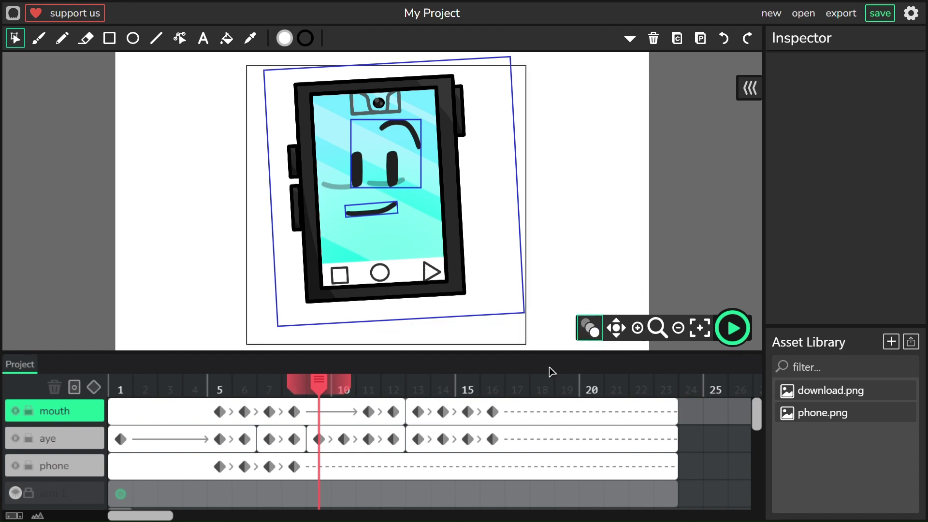
{"action": "key", "text": "ctrl+a"}
{"action": "left_click_drag", "start_coordinate": [556, 79], "coordinate": [573, 93]}
{"action": "left_click_drag", "start_coordinate": [482, 153], "coordinate": [485, 155]}
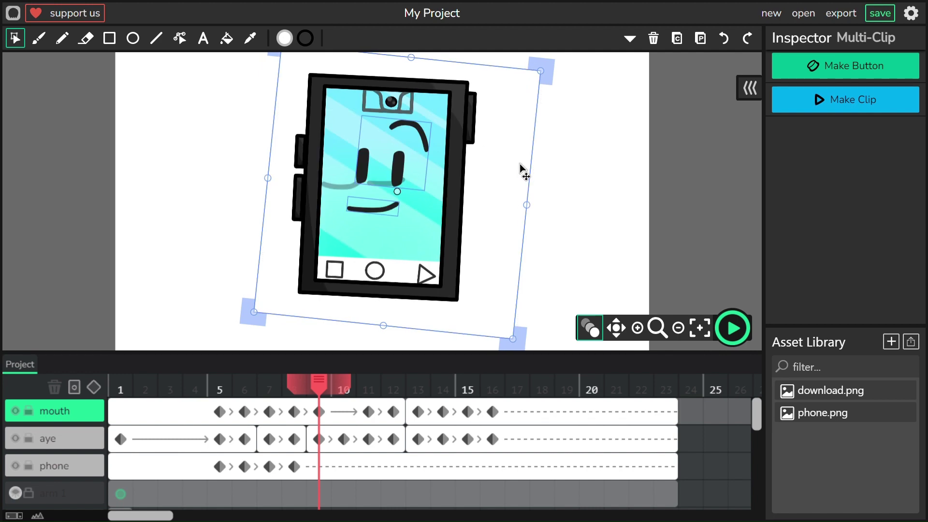
{"action": "left_click", "coordinate": [626, 249]}
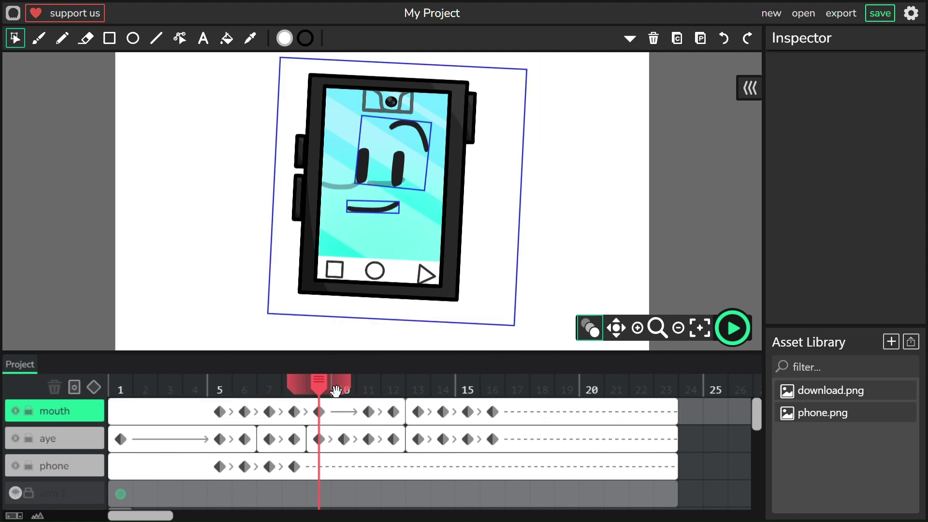
Tilt the phone and the mouth individually slightly clockwise at frame 9 to match the tilted eyes
{"action": "left_click_drag", "start_coordinate": [340, 390], "coordinate": [323, 391]}
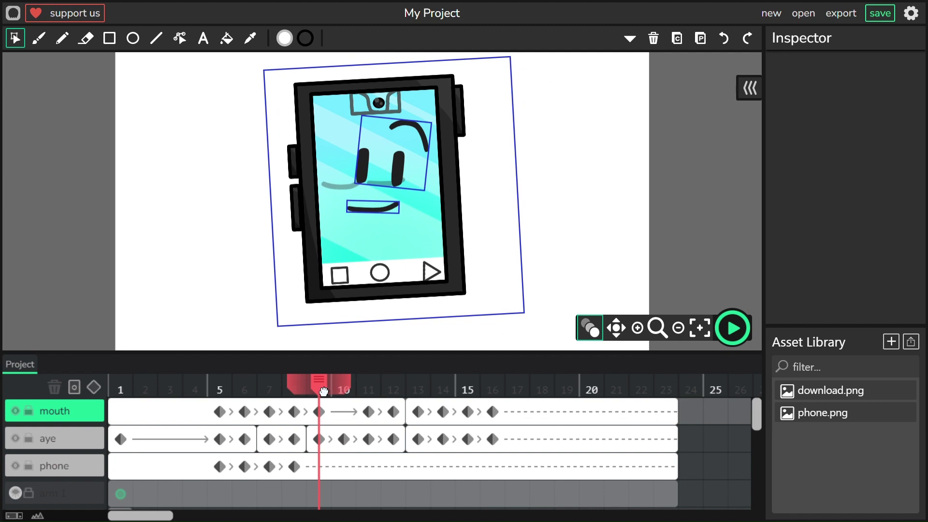
{"action": "left_click", "coordinate": [378, 322]}
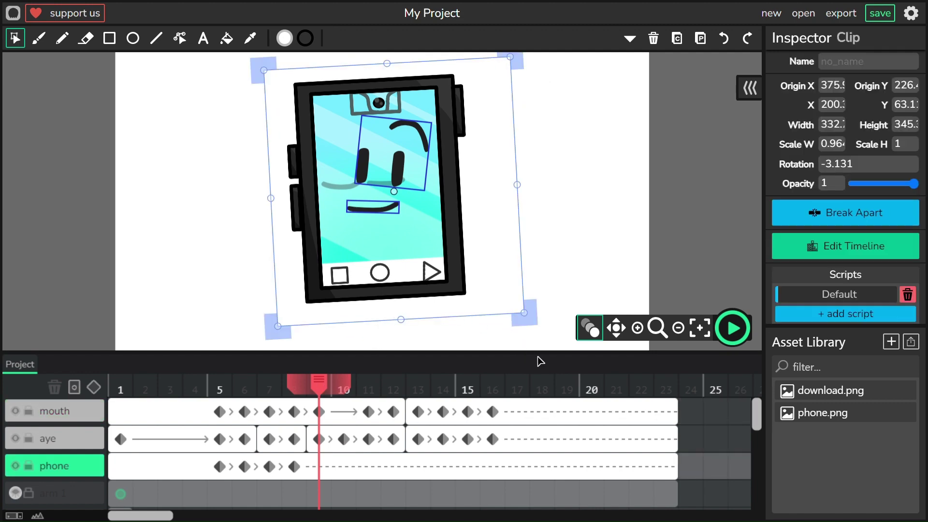
{"action": "left_click_drag", "start_coordinate": [554, 344], "coordinate": [539, 349]}
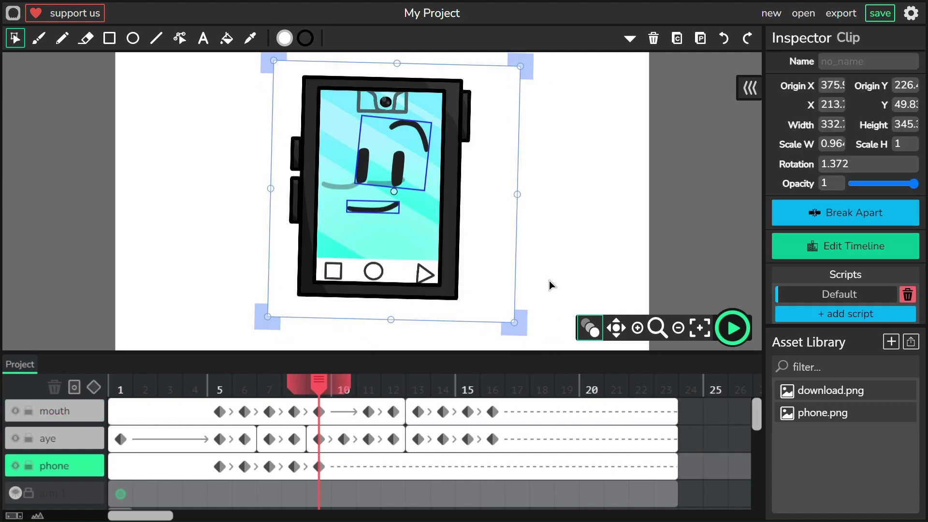
{"action": "left_click", "coordinate": [373, 208]}
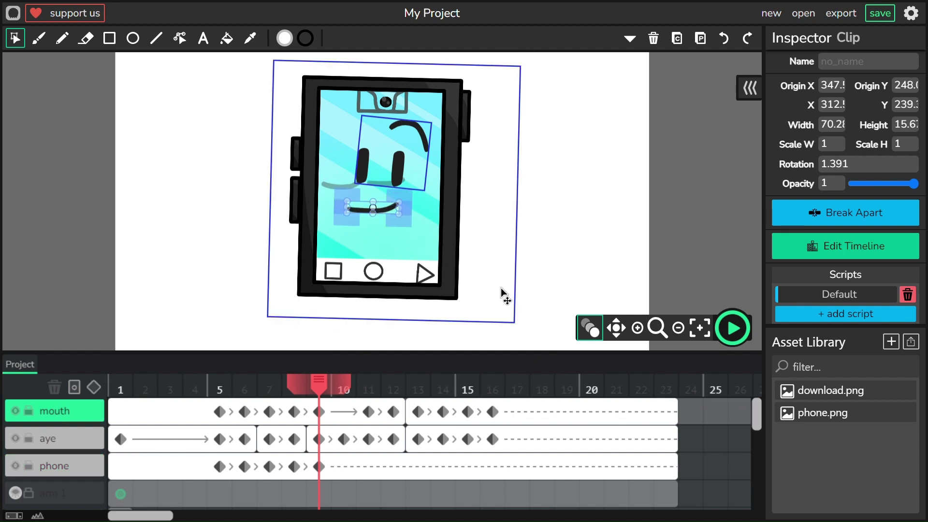
{"action": "left_click_drag", "start_coordinate": [433, 245], "coordinate": [439, 246]}
{"action": "left_click", "coordinate": [588, 249]}
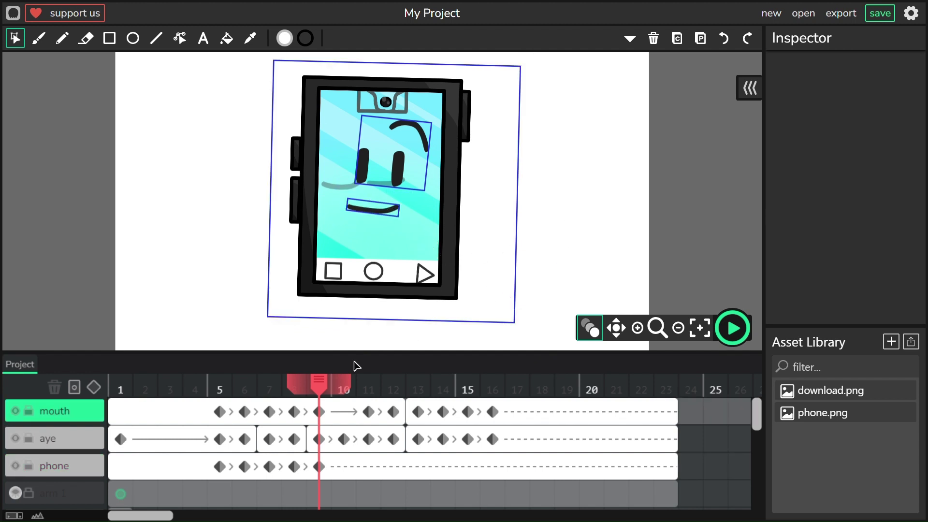
At frame 10, shift the eyes and mouth slightly left, and move the phone body left with them on its own layer
{"action": "left_click_drag", "start_coordinate": [330, 390], "coordinate": [341, 427]}
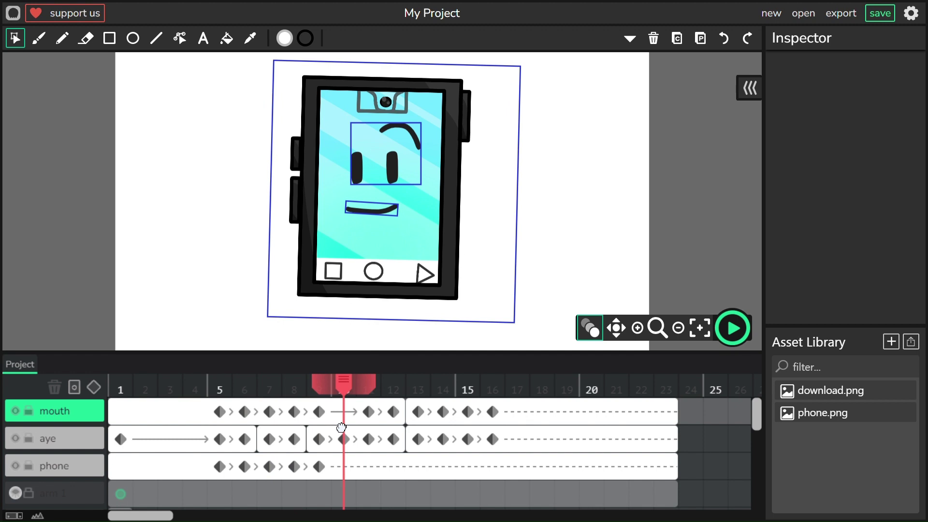
{"action": "left_click_drag", "start_coordinate": [601, 63], "coordinate": [200, 357]}
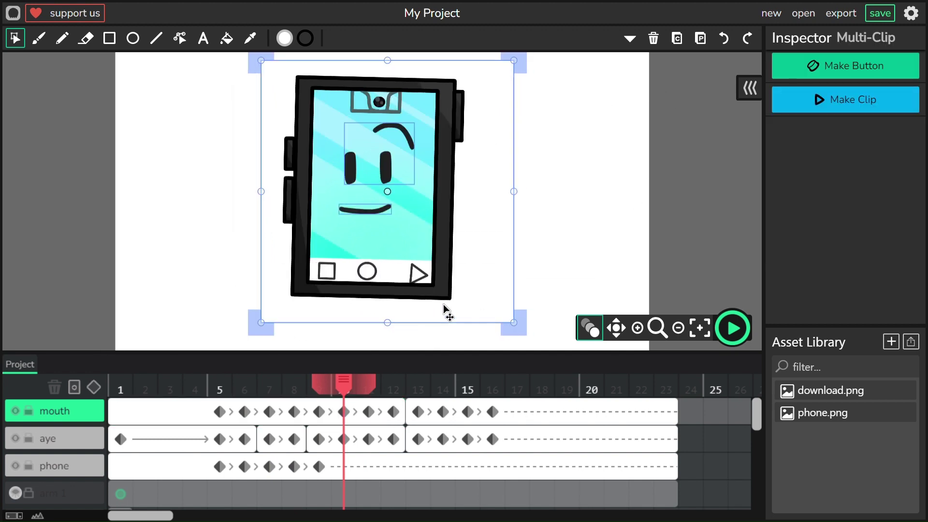
{"action": "left_click", "coordinate": [652, 267]}
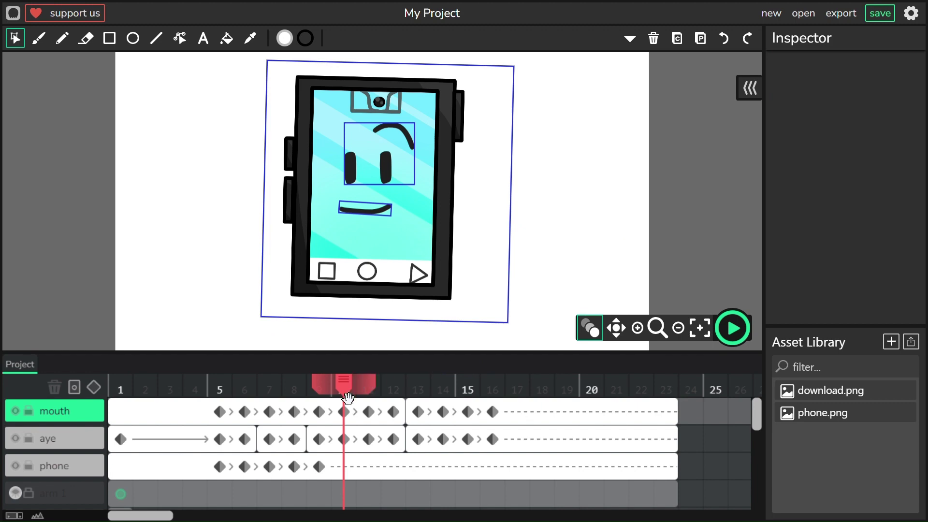
{"action": "left_click", "coordinate": [351, 476]}
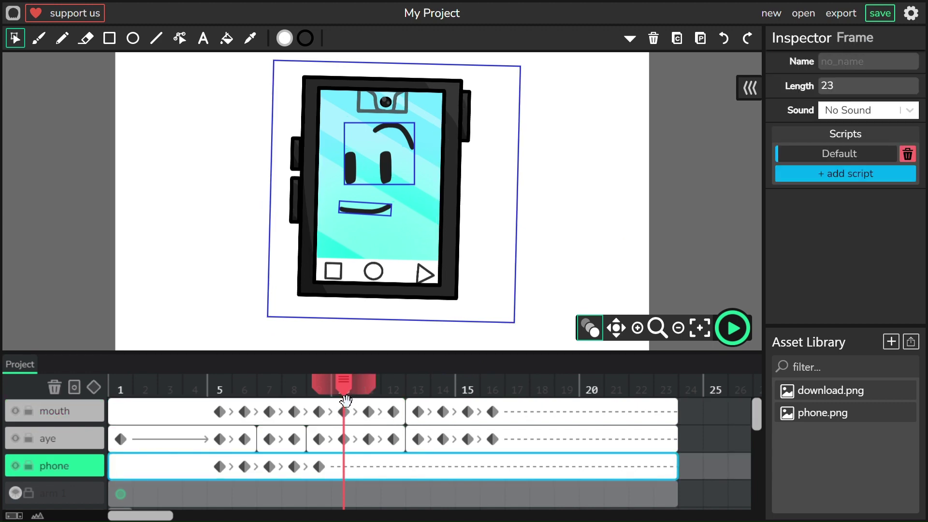
{"action": "left_click_drag", "start_coordinate": [415, 306], "coordinate": [411, 311]}
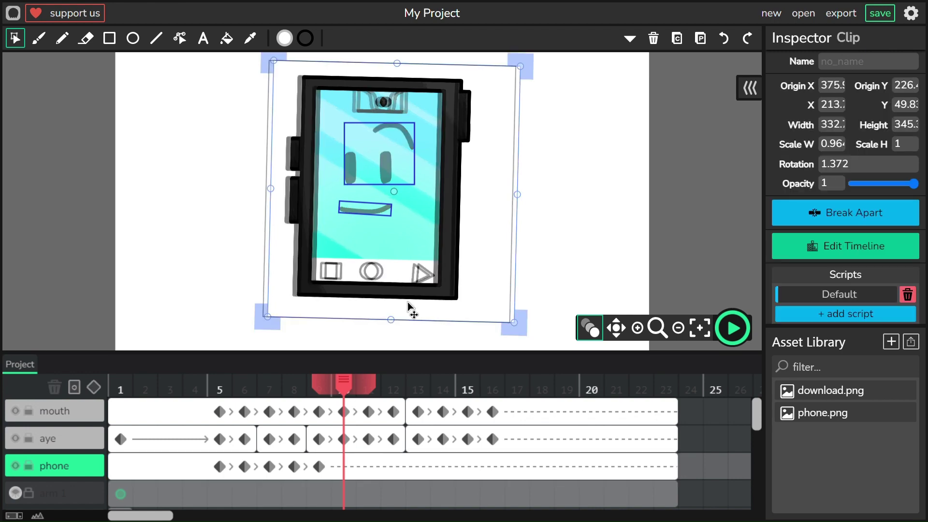
{"action": "left_click", "coordinate": [590, 286]}
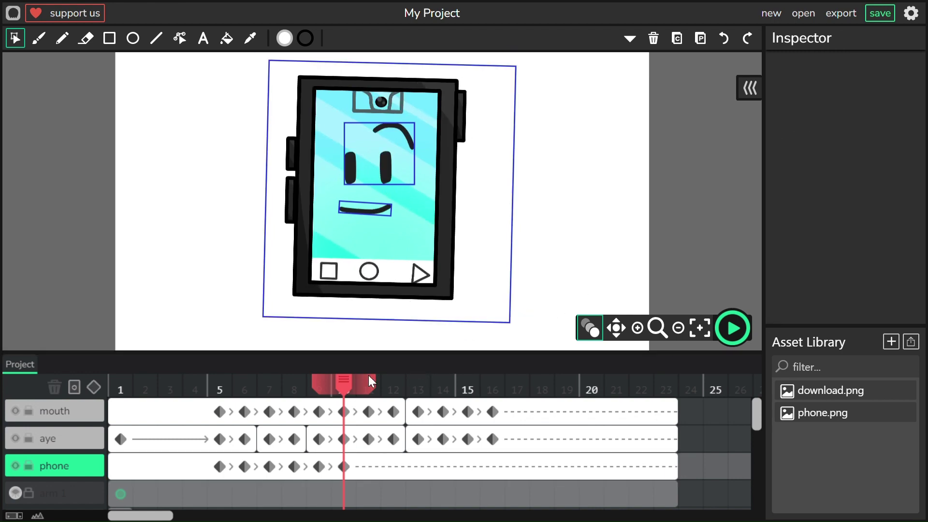
Return to frame 1 and preview the phone's tilt and bounce animation
{"action": "mouse_move", "coordinate": [358, 397]}
{"action": "left_mouse_down"}
{"action": "mouse_move", "coordinate": [565, 393]}
{"action": "mouse_move", "coordinate": [120, 394]}
{"action": "left_mouse_up"}
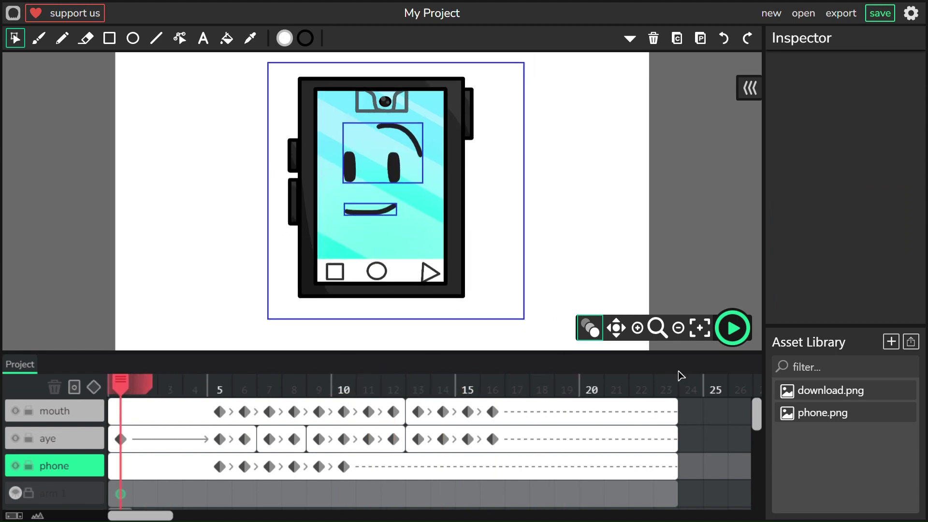
{"action": "left_click", "coordinate": [733, 328]}
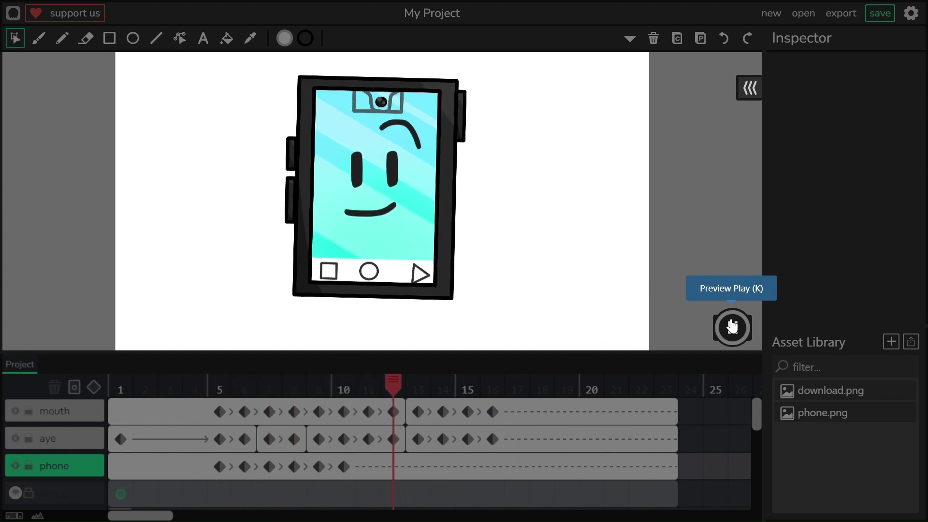
{"action": "left_click", "coordinate": [732, 327]}
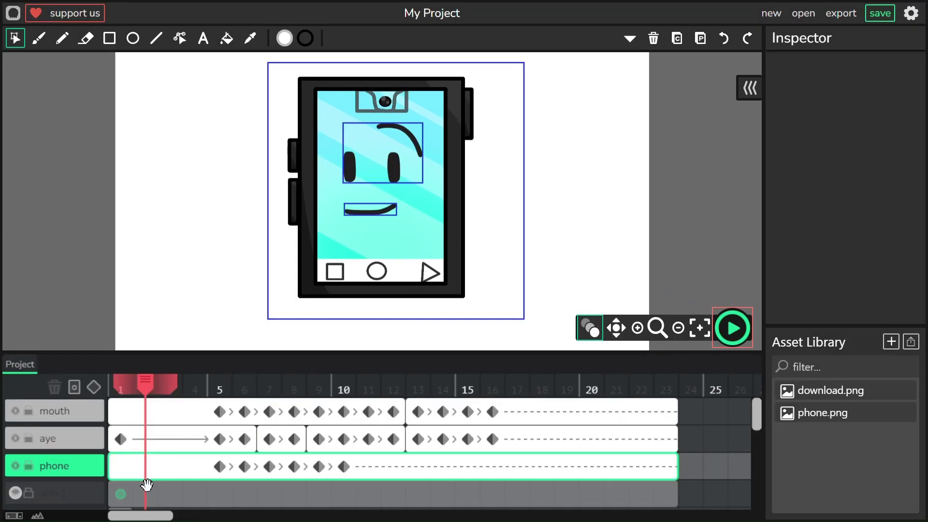
Show the hidden arm 1, arm 2, leg 1 and leg 2 layers
{"action": "scroll", "coordinate": [146, 485], "scroll_direction": "down", "scroll_amount": 1}
{"action": "left_click", "coordinate": [16, 457]}
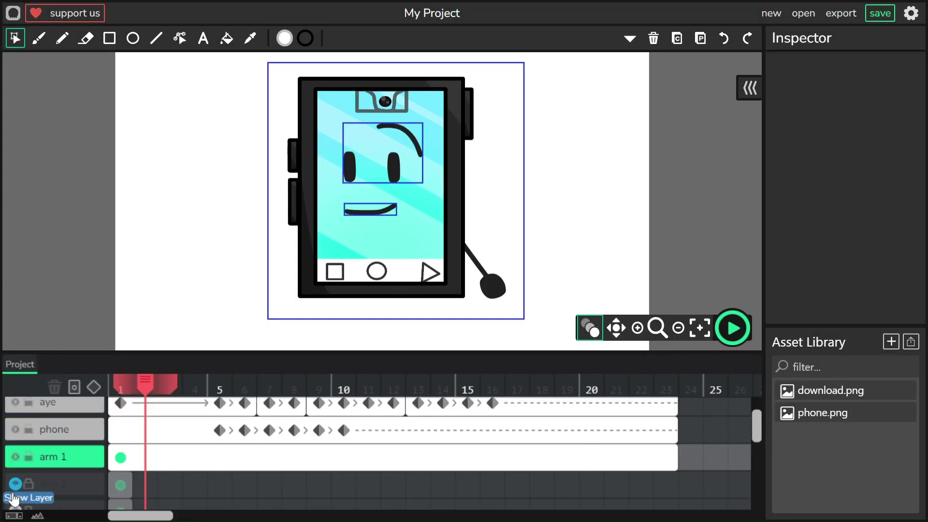
{"action": "left_click", "coordinate": [16, 483]}
{"action": "scroll", "coordinate": [36, 483], "scroll_direction": "down", "scroll_amount": 1}
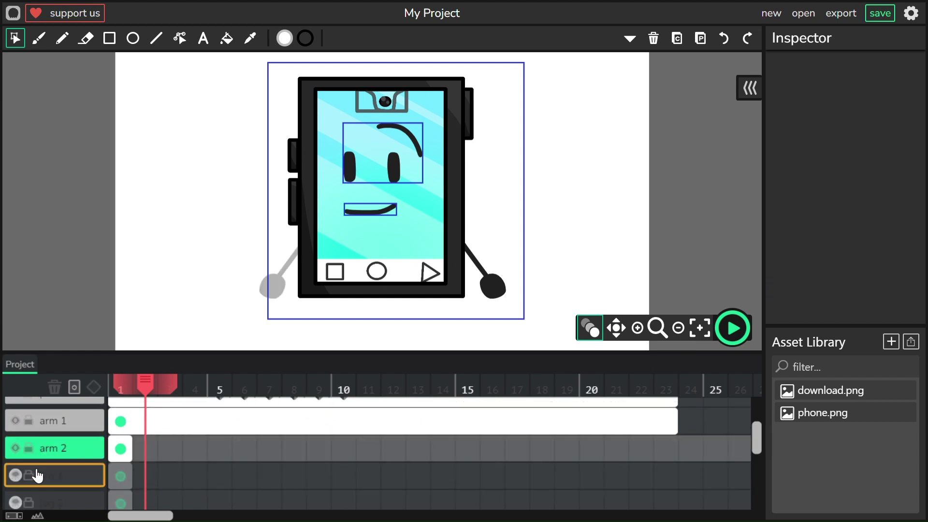
{"action": "left_click", "coordinate": [18, 477]}
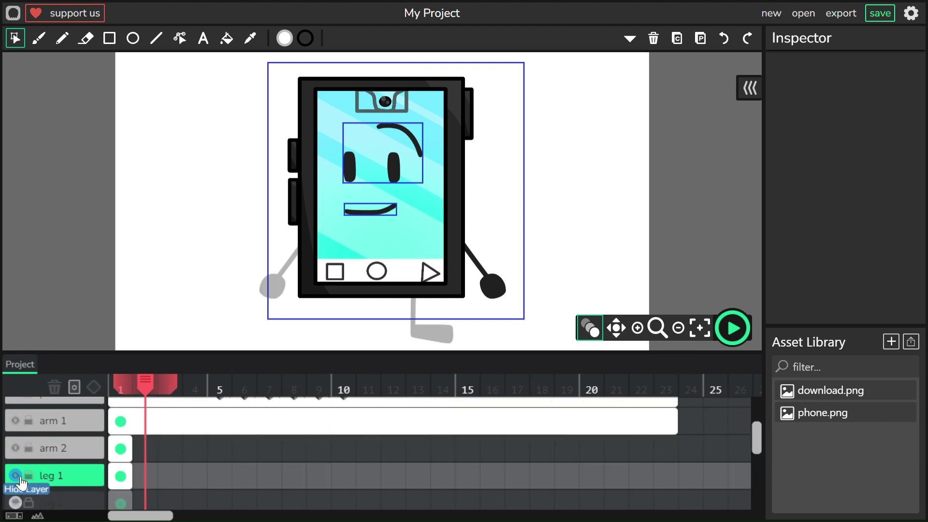
{"action": "scroll", "coordinate": [21, 484], "scroll_direction": "down", "scroll_amount": 1}
{"action": "left_click", "coordinate": [16, 439]}
{"action": "left_click", "coordinate": [16, 439]}
{"action": "left_click", "coordinate": [15, 466]}
{"action": "scroll", "coordinate": [171, 464], "scroll_direction": "up", "scroll_amount": 1}
{"action": "scroll", "coordinate": [171, 464], "scroll_direction": "up", "scroll_amount": 1}
{"action": "scroll", "coordinate": [170, 462], "scroll_direction": "down", "scroll_amount": 1}
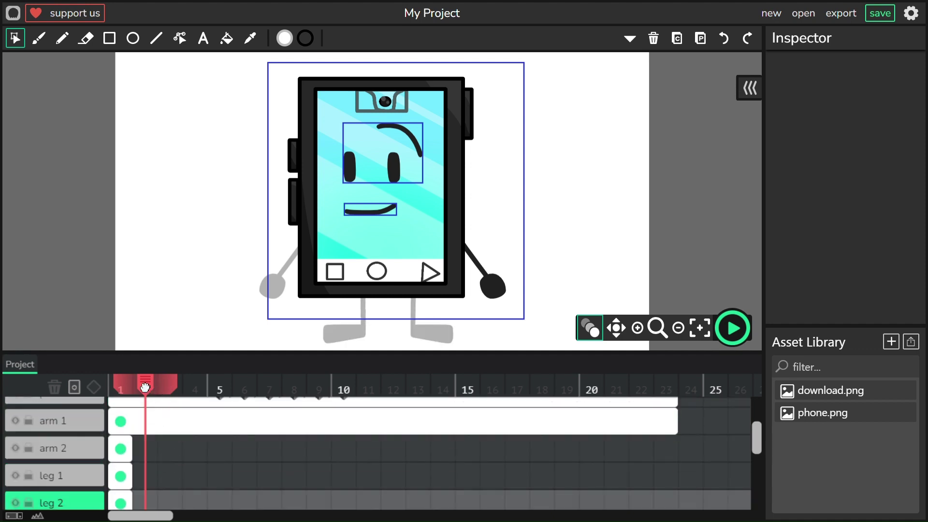
Extend the arm 2, leg 1 and leg 2 frames to a length of 23
{"action": "left_click_drag", "start_coordinate": [145, 387], "coordinate": [128, 388]}
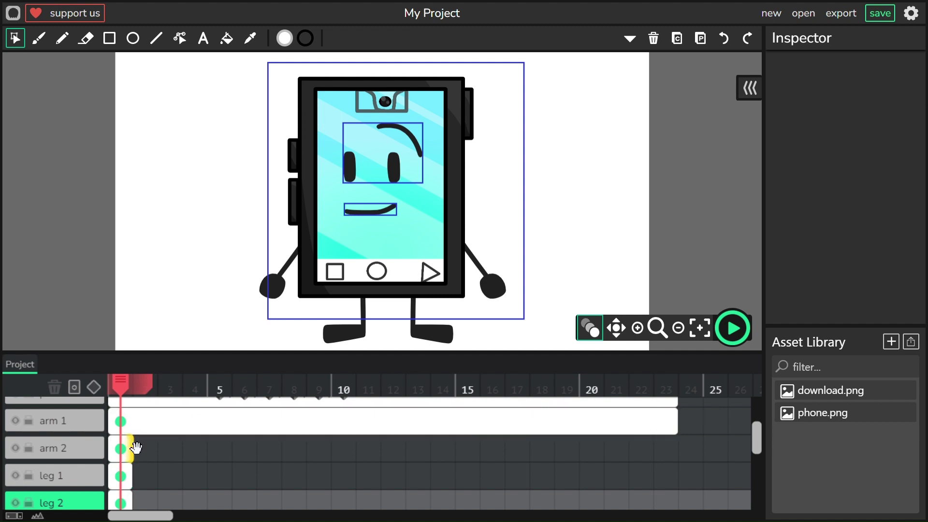
{"action": "left_click_drag", "start_coordinate": [138, 455], "coordinate": [635, 461]}
{"action": "left_click_drag", "start_coordinate": [135, 451], "coordinate": [681, 475]}
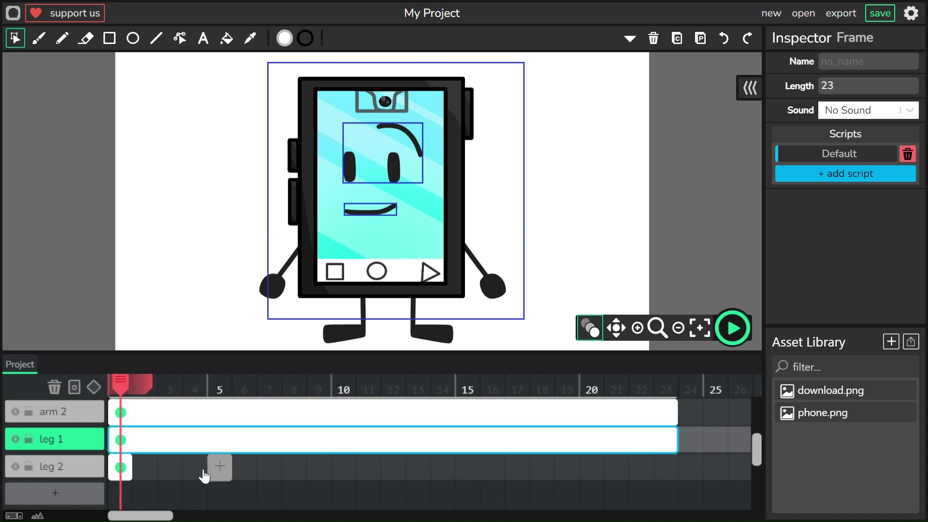
{"action": "left_click_drag", "start_coordinate": [139, 474], "coordinate": [673, 501]}
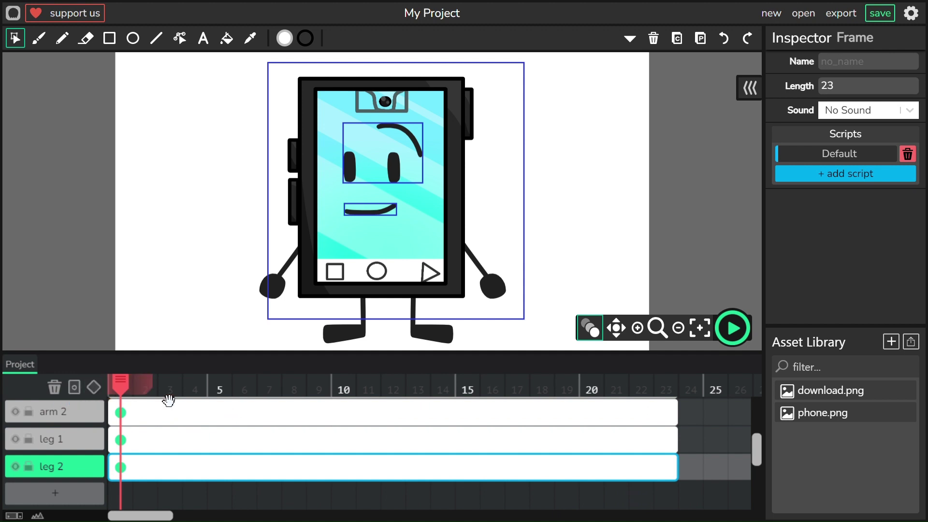
Shorten the leg 2 frame to a length of 5
{"action": "left_click_drag", "start_coordinate": [135, 394], "coordinate": [238, 460]}
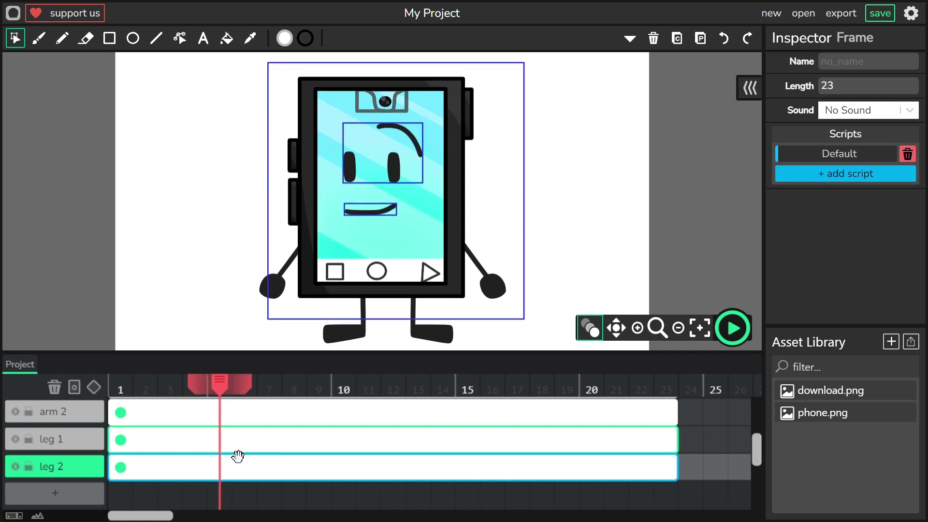
{"action": "mouse_move", "coordinate": [235, 395]}
{"action": "left_mouse_down"}
{"action": "mouse_move", "coordinate": [249, 396]}
{"action": "mouse_move", "coordinate": [198, 396]}
{"action": "mouse_move", "coordinate": [246, 399]}
{"action": "left_mouse_up"}
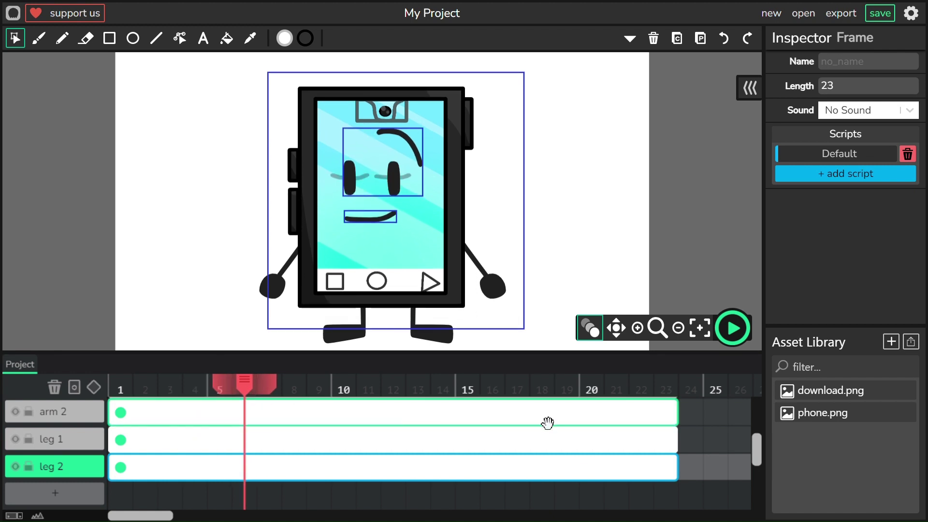
{"action": "left_click_drag", "start_coordinate": [681, 471], "coordinate": [234, 483]}
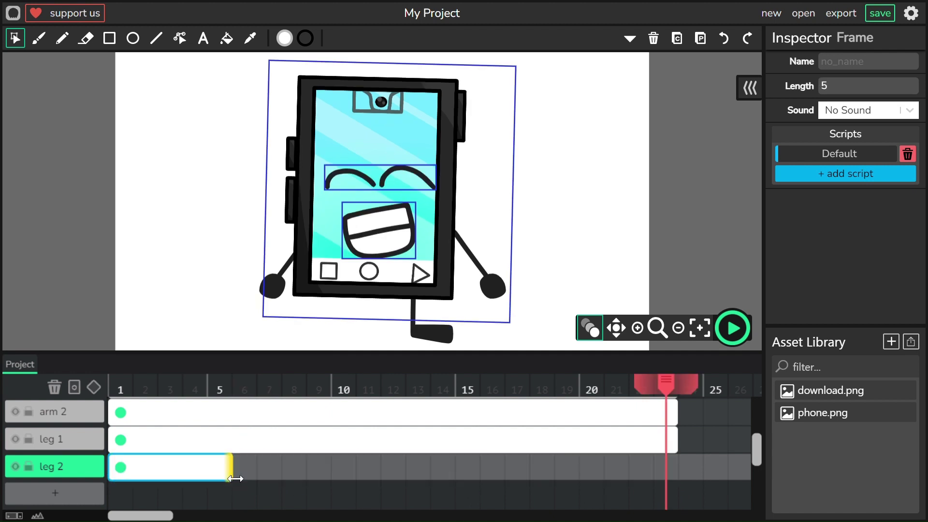
{"action": "left_click_drag", "start_coordinate": [667, 391], "coordinate": [291, 448]}
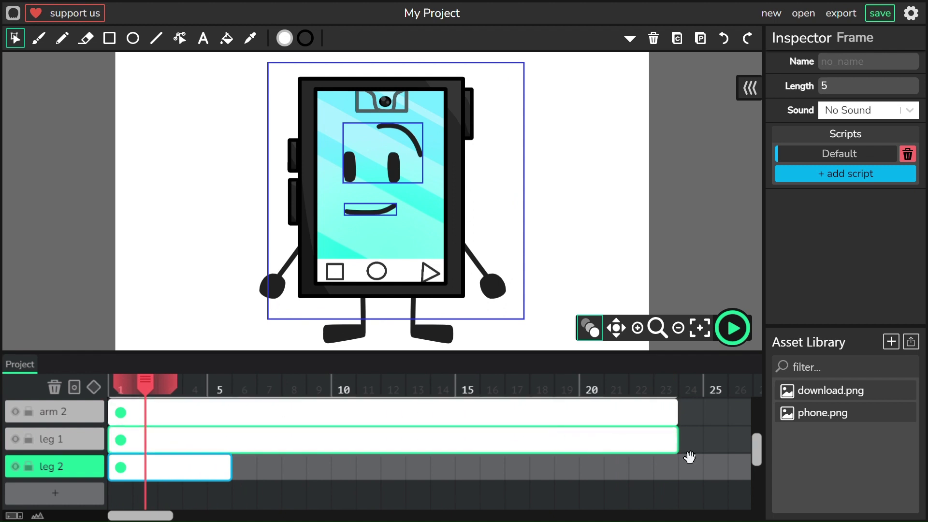
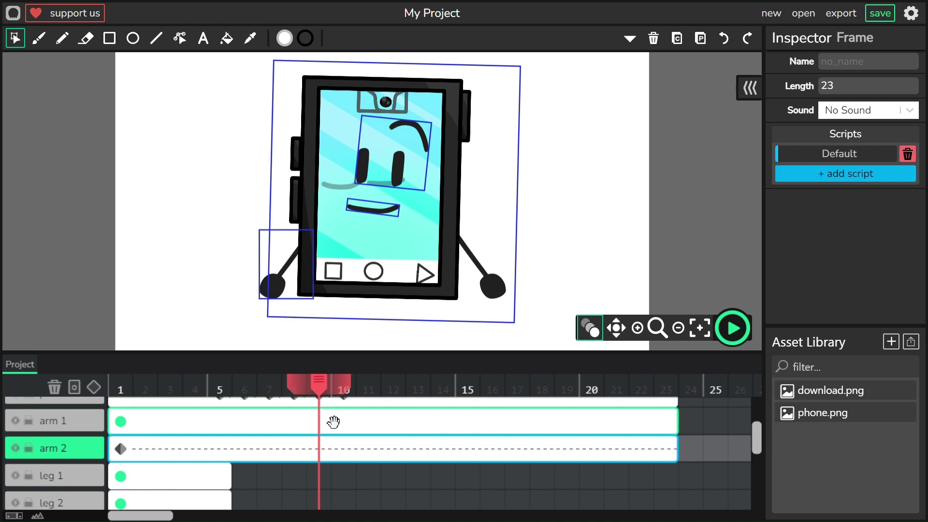
Move arm 2's first tween keyframe to frame 8, then rotate arm 2 to about -6° at frame 9
{"action": "left_click", "coordinate": [126, 453]}
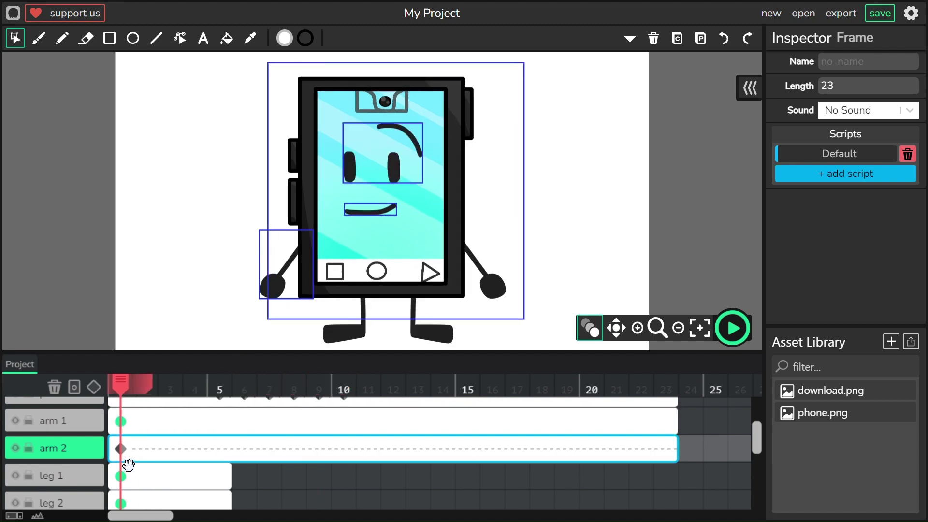
{"action": "left_click_drag", "start_coordinate": [123, 462], "coordinate": [294, 462]}
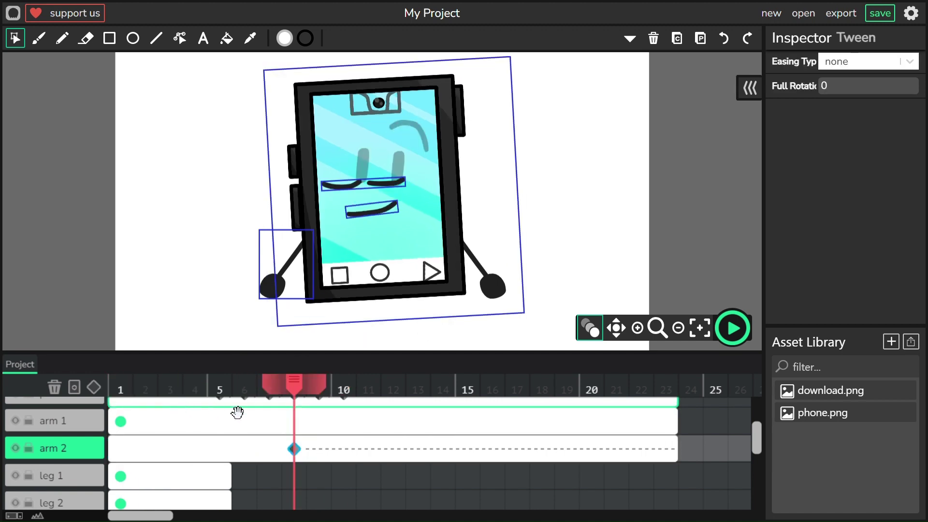
{"action": "left_click_drag", "start_coordinate": [308, 392], "coordinate": [327, 396]}
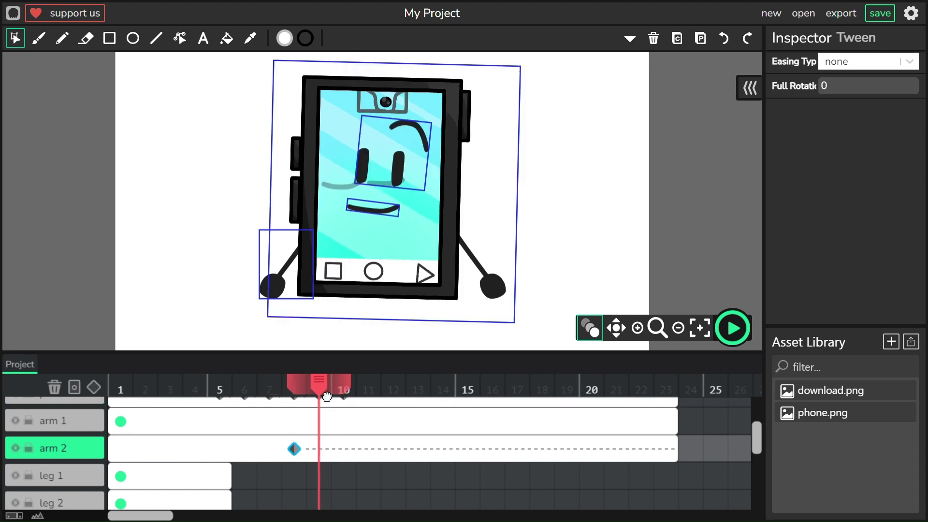
{"action": "left_click", "coordinate": [288, 310]}
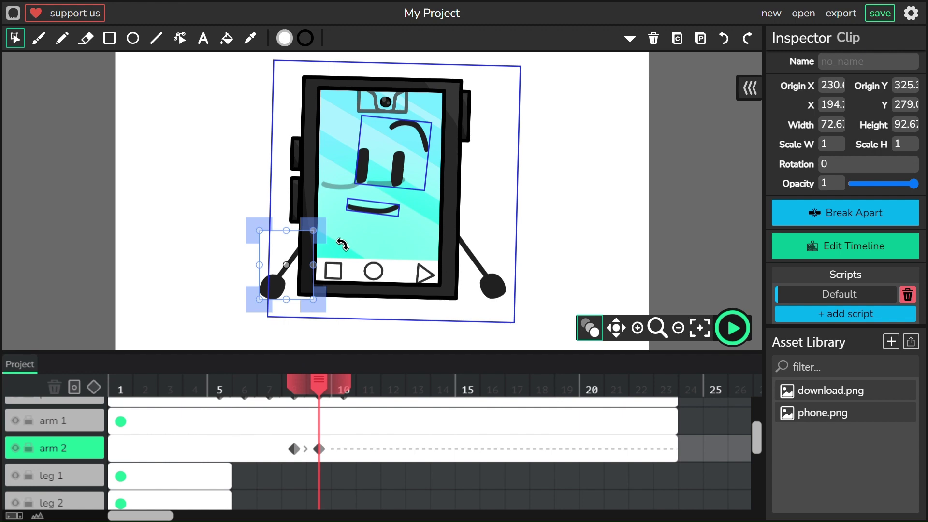
{"action": "left_click_drag", "start_coordinate": [342, 244], "coordinate": [335, 244]}
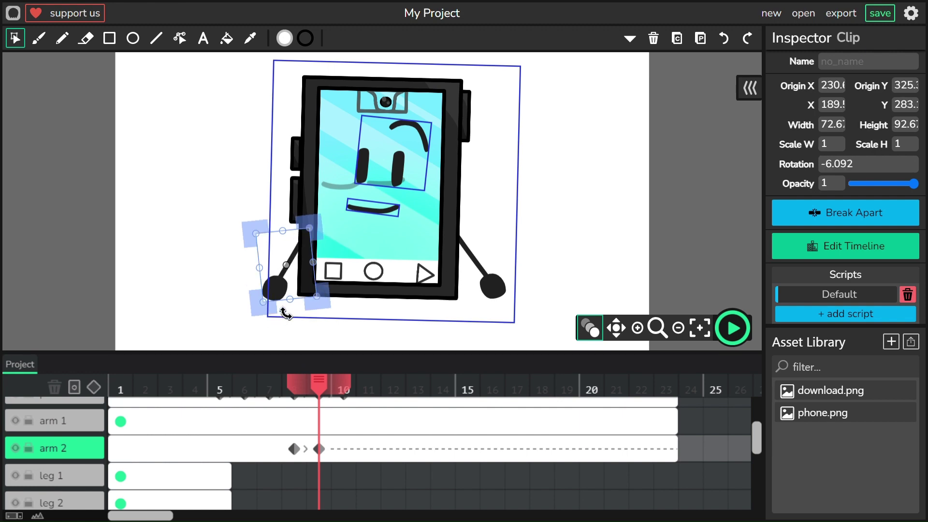
{"action": "left_click_drag", "start_coordinate": [288, 314], "coordinate": [289, 314]}
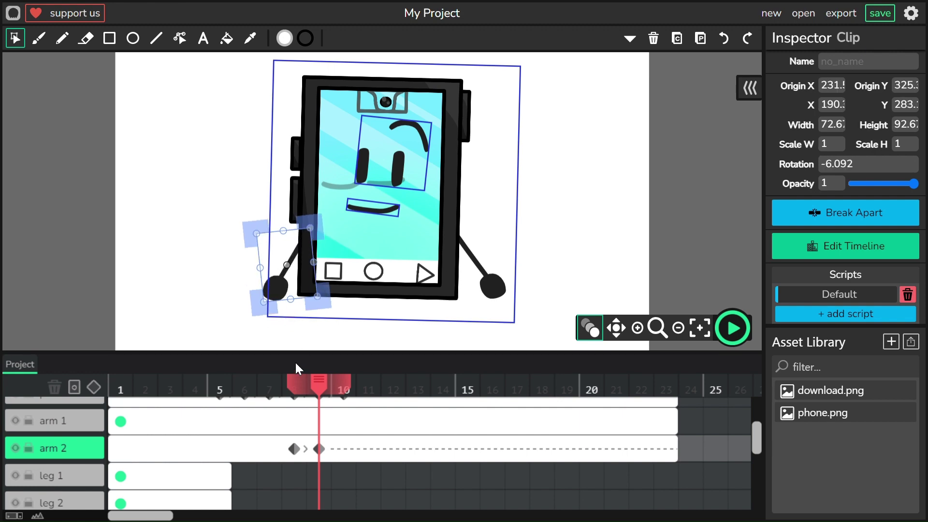
At frame 10, rotate arm 2 upward to about 89°, temporarily hiding the phone layer to select the arm
{"action": "left_click_drag", "start_coordinate": [332, 391], "coordinate": [346, 390]}
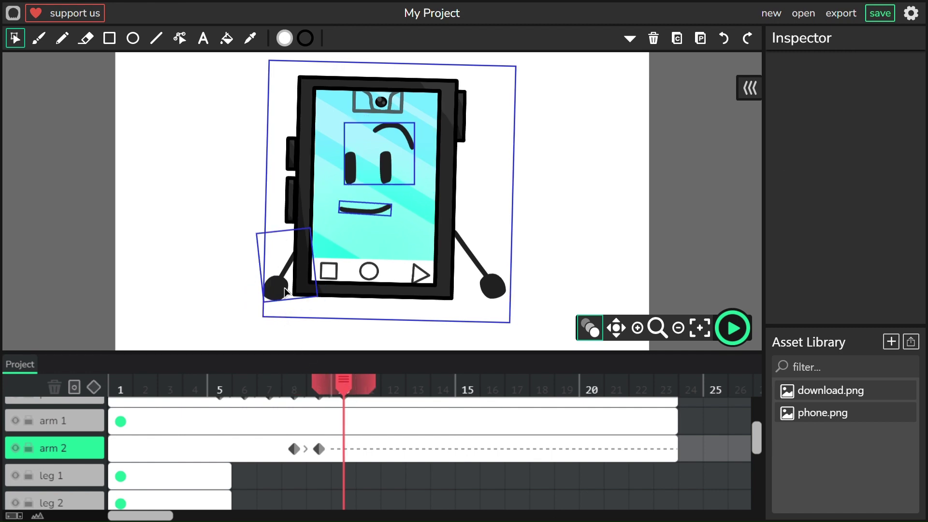
{"action": "left_click", "coordinate": [295, 316]}
{"action": "left_click", "coordinate": [219, 315]}
{"action": "scroll", "coordinate": [80, 488], "scroll_direction": "up", "scroll_amount": 1}
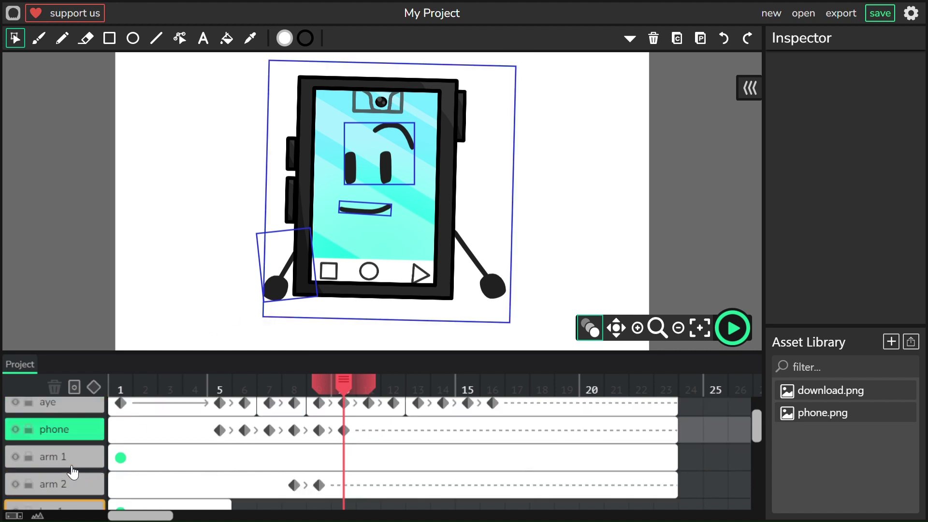
{"action": "left_click", "coordinate": [19, 430]}
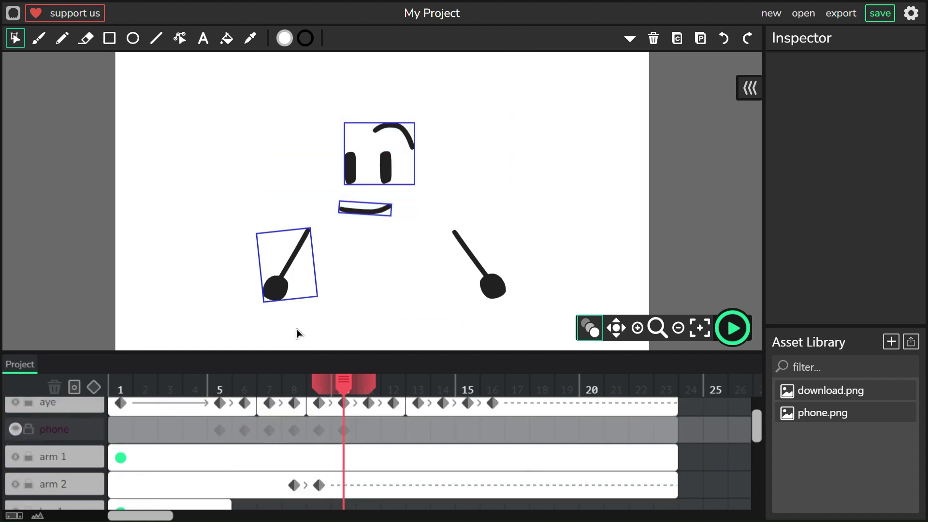
{"action": "left_click", "coordinate": [304, 304]}
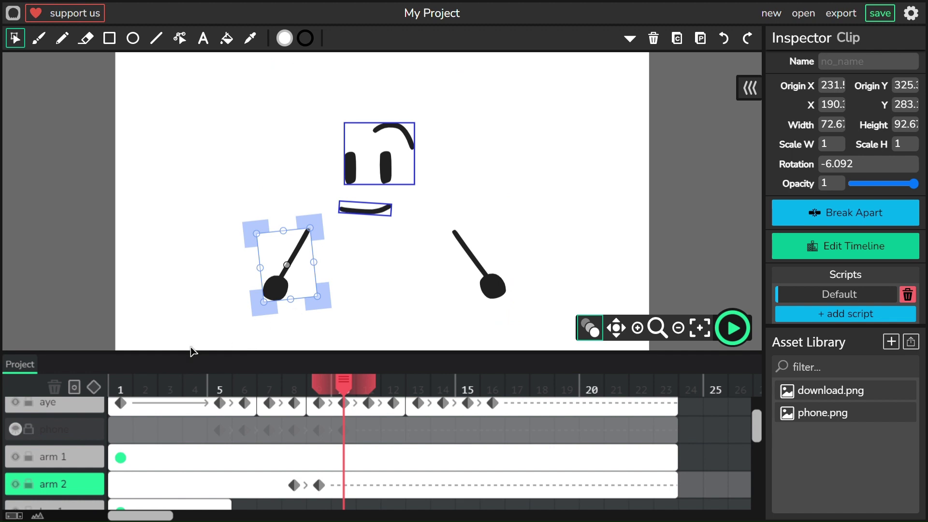
{"action": "left_click", "coordinate": [16, 429]}
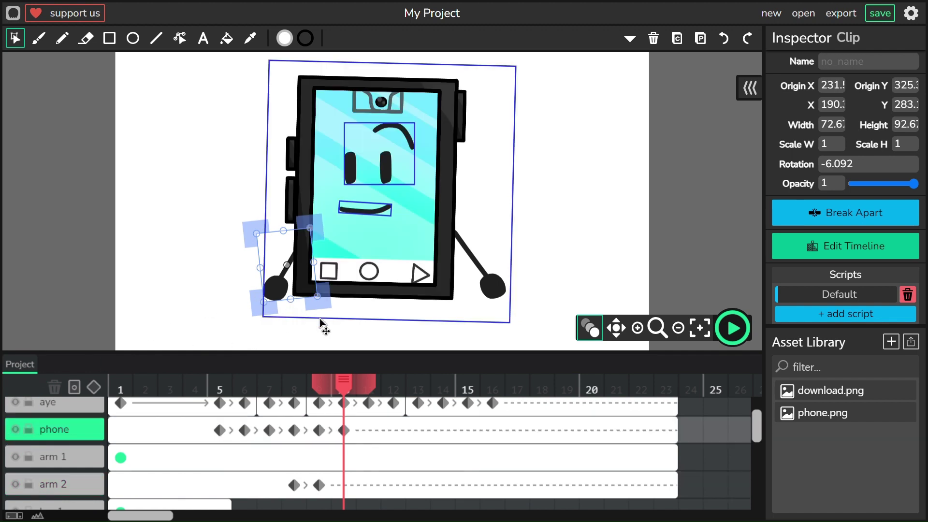
{"action": "left_click_drag", "start_coordinate": [348, 330], "coordinate": [270, 268]}
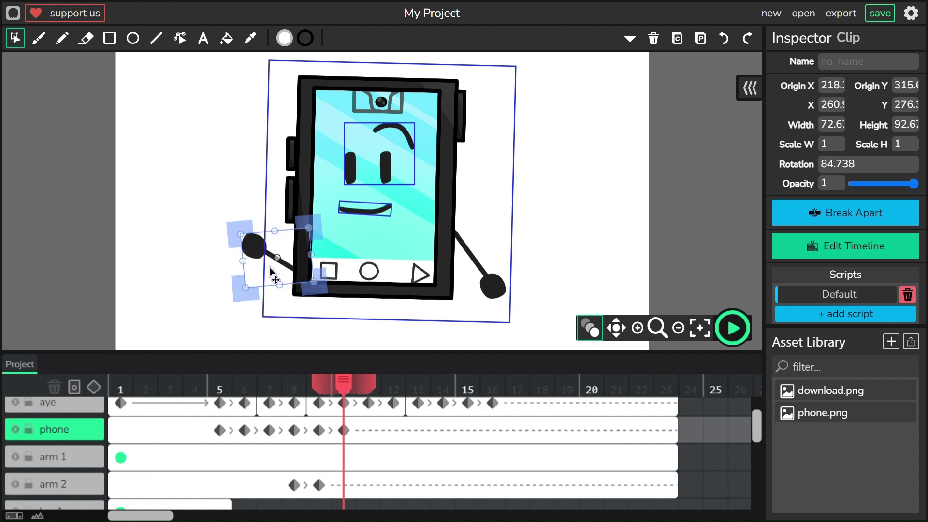
{"action": "left_click", "coordinate": [701, 122]}
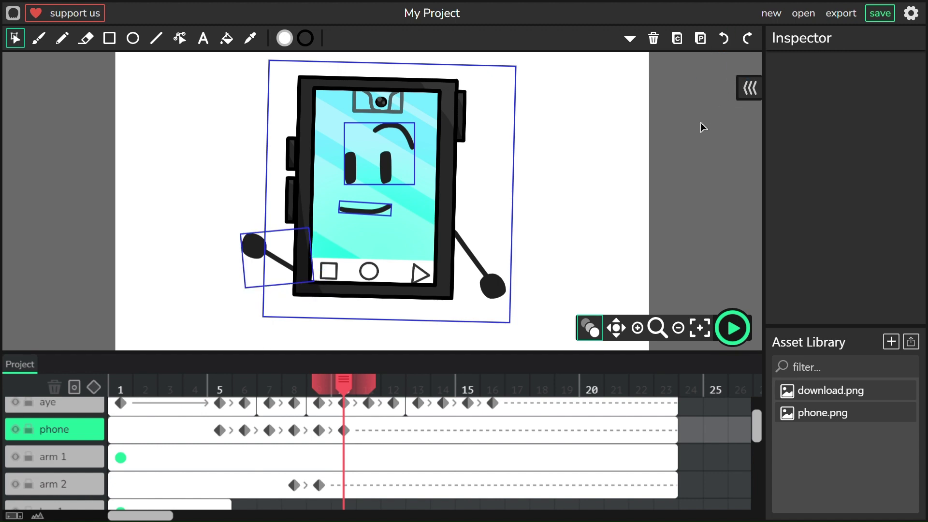
{"action": "left_click", "coordinate": [274, 257]}
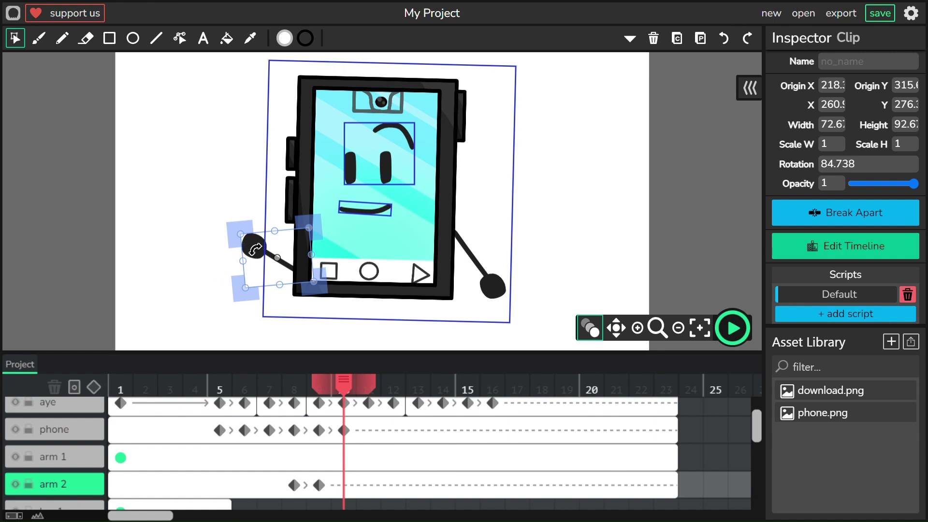
{"action": "left_click_drag", "start_coordinate": [255, 248], "coordinate": [258, 247]}
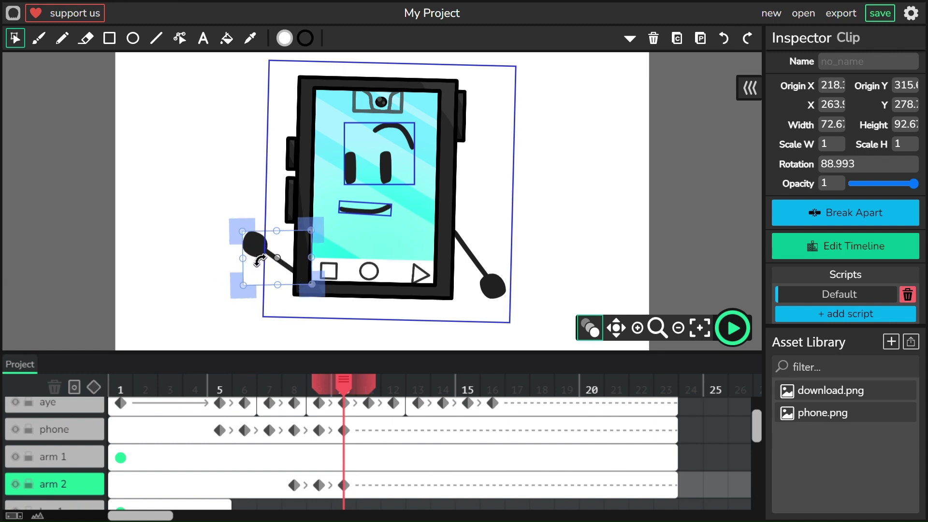
{"action": "left_click", "coordinate": [217, 306]}
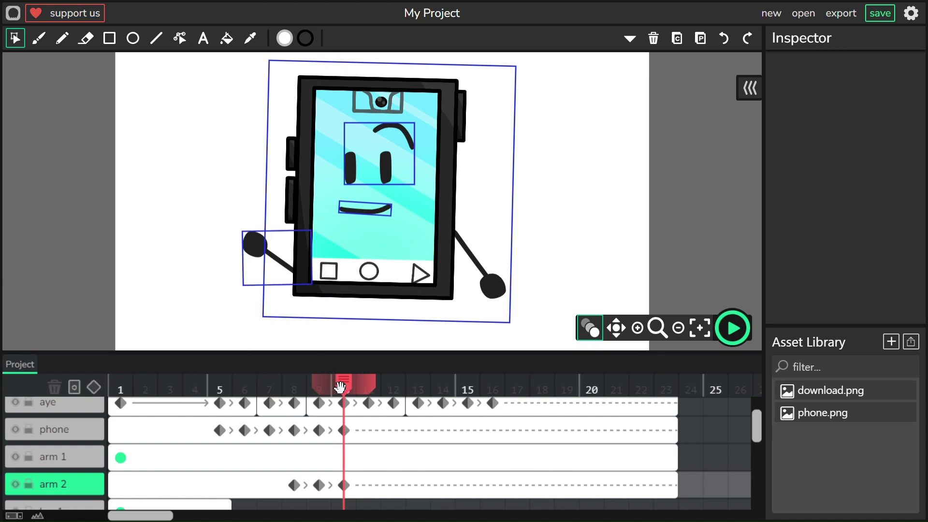
At frame 11, rotate arm 2 slightly counterclockwise to add a small settling keyframe
{"action": "left_click_drag", "start_coordinate": [341, 386], "coordinate": [371, 391]}
{"action": "left_click", "coordinate": [290, 274]}
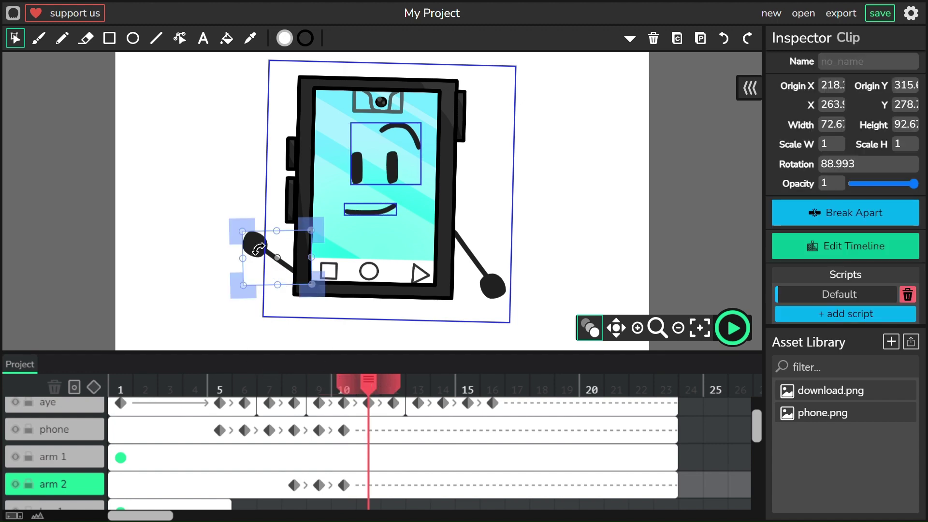
{"action": "left_click_drag", "start_coordinate": [259, 249], "coordinate": [257, 252]}
{"action": "left_click", "coordinate": [224, 303]}
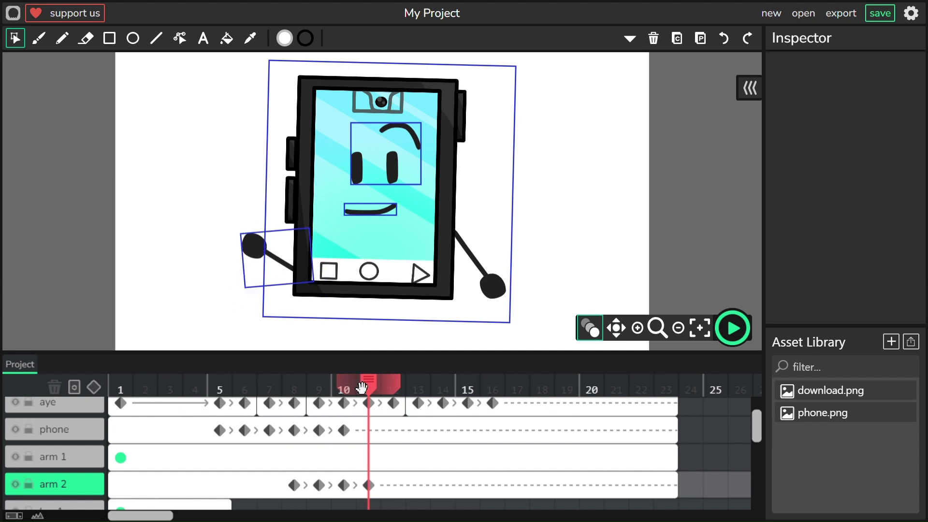
Return to frame 1 and preview the animation with the arm 2 movement
{"action": "left_click_drag", "start_coordinate": [362, 387], "coordinate": [121, 387]}
{"action": "left_click", "coordinate": [382, 460]}
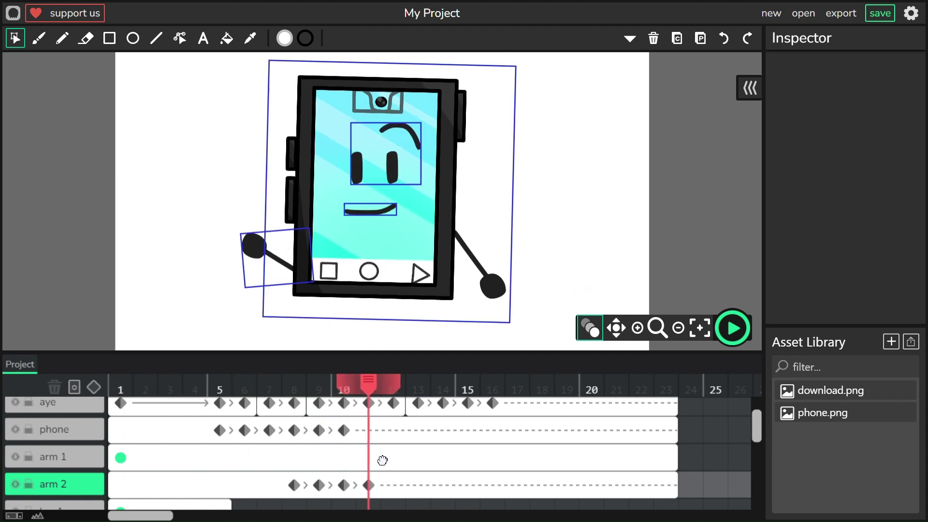
{"action": "left_click", "coordinate": [121, 461]}
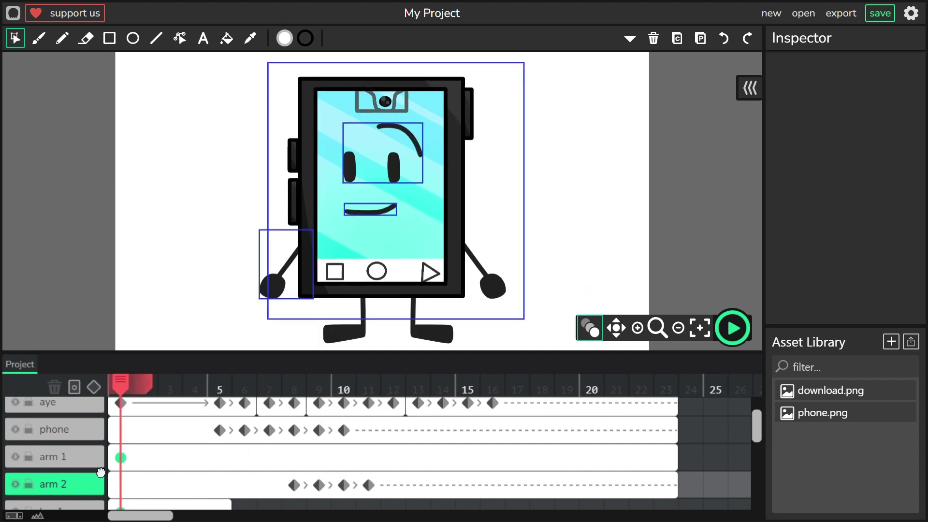
{"action": "left_click", "coordinate": [750, 341]}
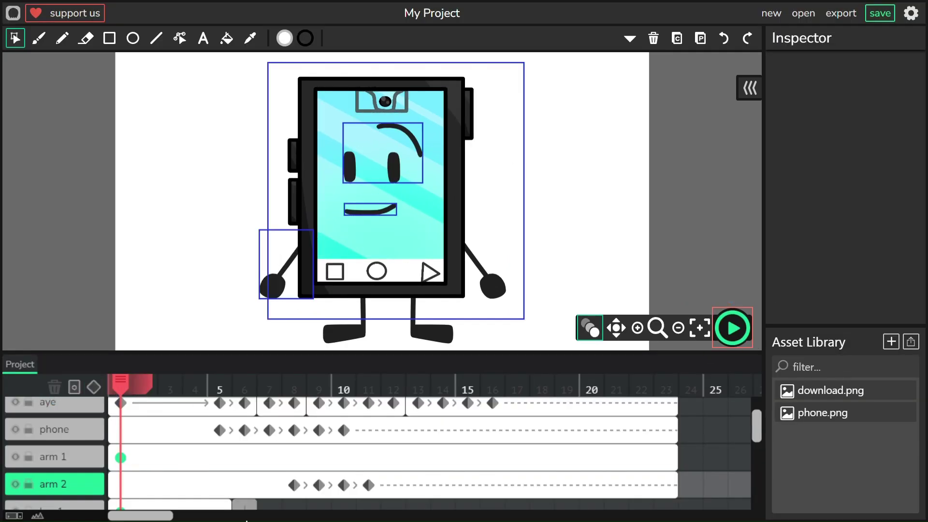
Make arm 1 the active layer and move the playhead to frame 8
{"action": "scroll", "coordinate": [257, 472], "scroll_direction": "down", "scroll_amount": 1}
{"action": "scroll", "coordinate": [255, 472], "scroll_direction": "down", "scroll_amount": 1}
{"action": "scroll", "coordinate": [255, 470], "scroll_direction": "up", "scroll_amount": 1}
{"action": "left_click", "coordinate": [130, 437]}
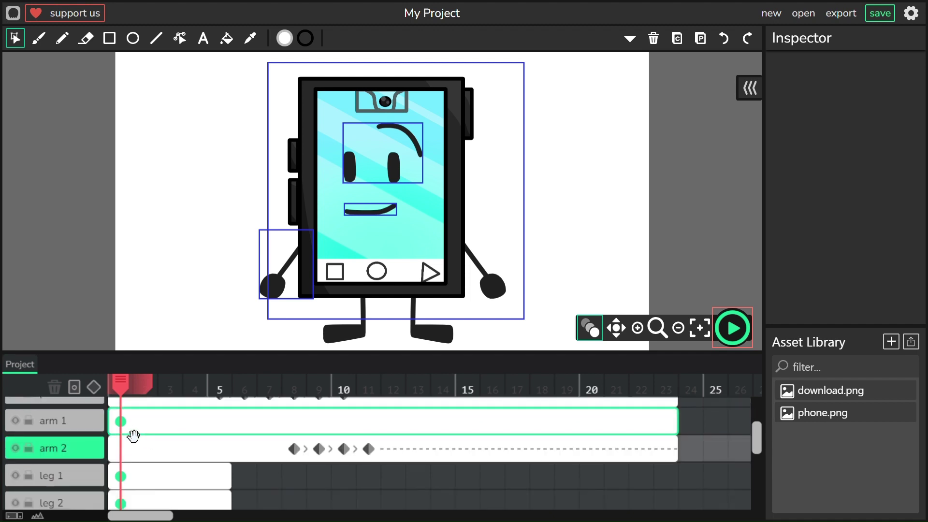
{"action": "left_click", "coordinate": [82, 431]}
{"action": "left_click_drag", "start_coordinate": [121, 387], "coordinate": [121, 408]}
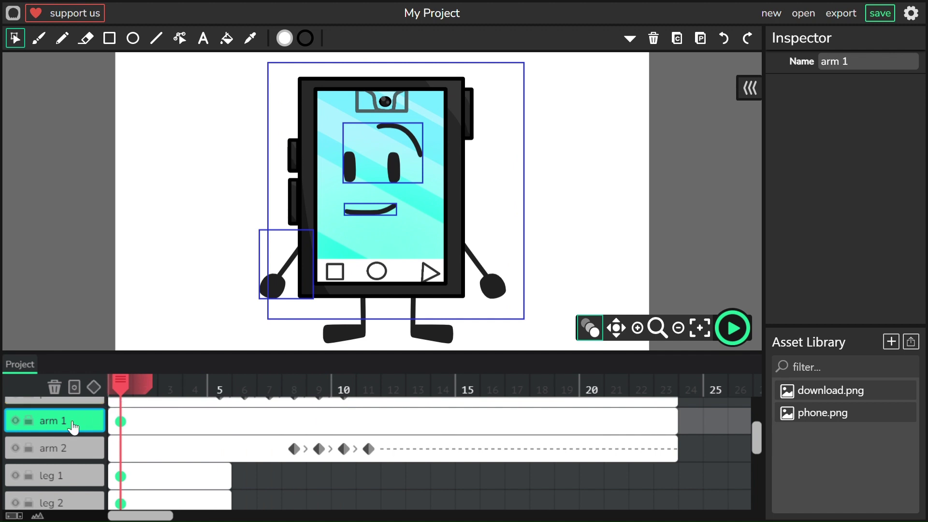
{"action": "scroll", "coordinate": [19, 455], "scroll_direction": "up", "scroll_amount": 2}
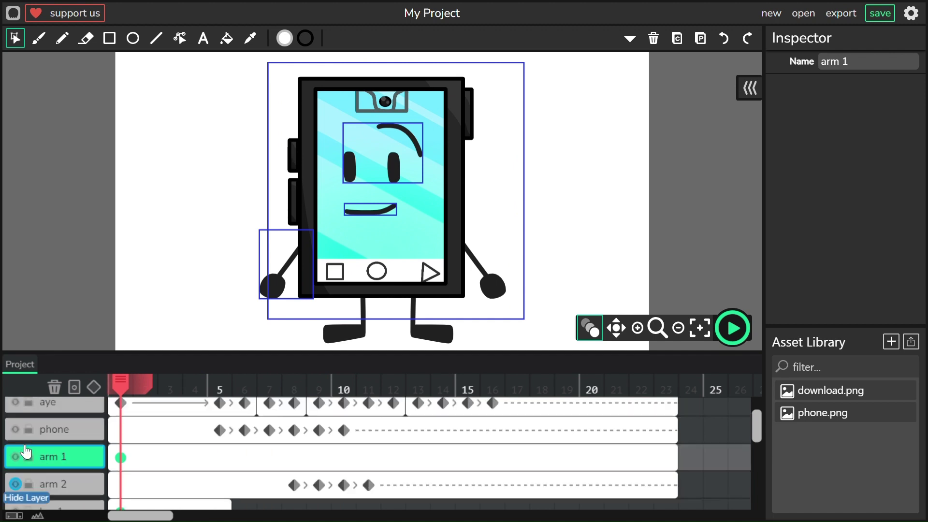
{"action": "scroll", "coordinate": [22, 459], "scroll_direction": "down", "scroll_amount": 1}
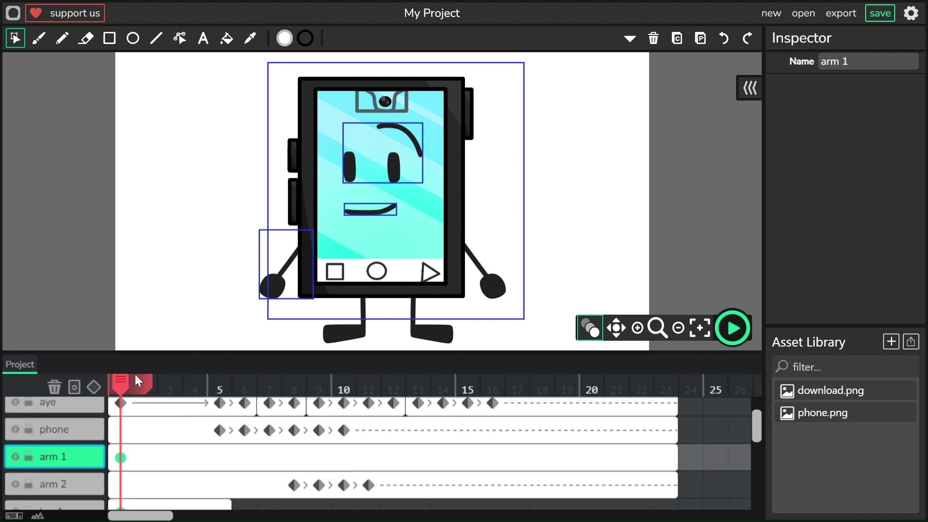
{"action": "left_click_drag", "start_coordinate": [127, 391], "coordinate": [301, 416]}
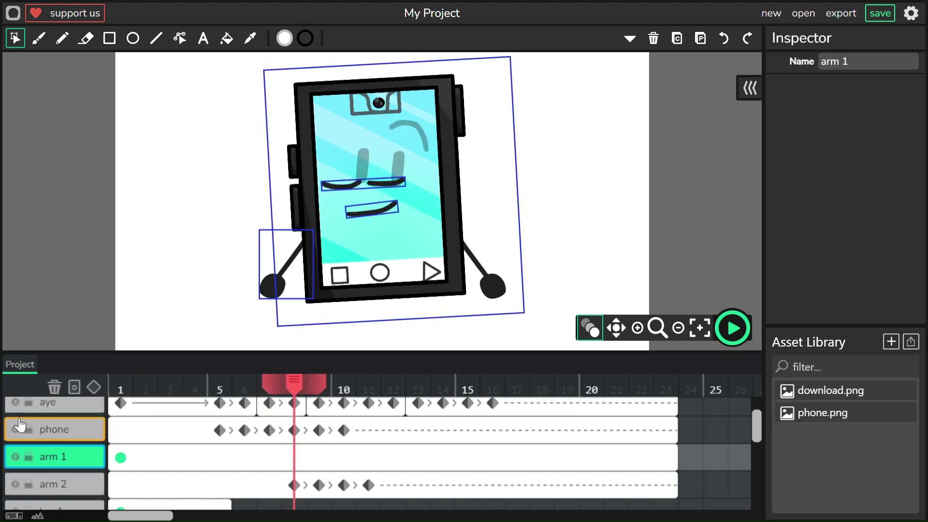
Hide the phone layer and rotate arm 1 slightly counterclockwise
{"action": "left_click", "coordinate": [16, 428]}
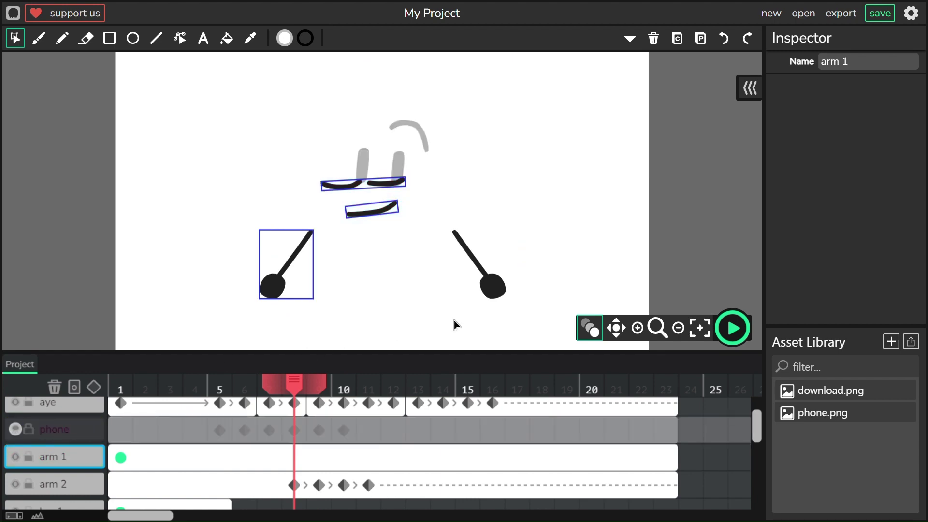
{"action": "left_click", "coordinate": [522, 324]}
{"action": "left_click_drag", "start_coordinate": [534, 329], "coordinate": [555, 304]}
{"action": "left_click", "coordinate": [563, 305]}
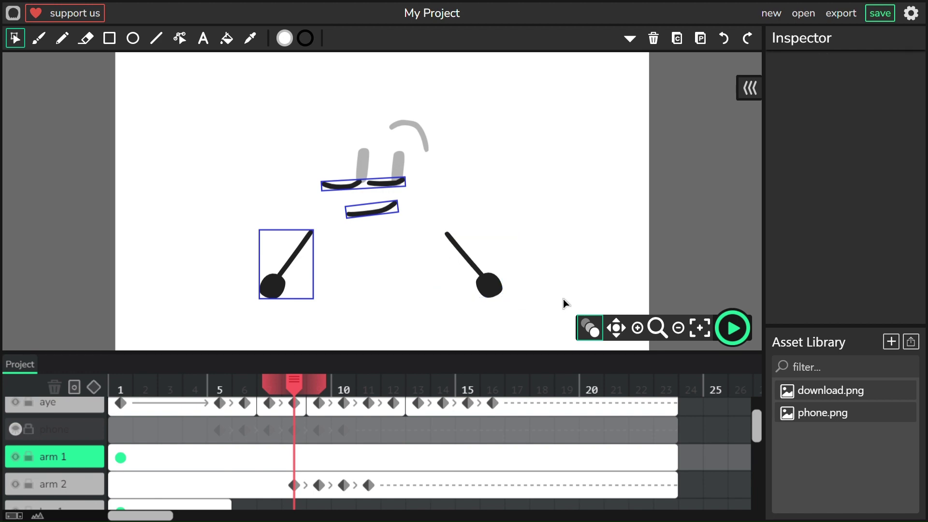
Try to rotate arm 1 to about 7.4° at frame 9 and shift it back to the shoulder position
{"action": "left_click_drag", "start_coordinate": [303, 396], "coordinate": [316, 398]}
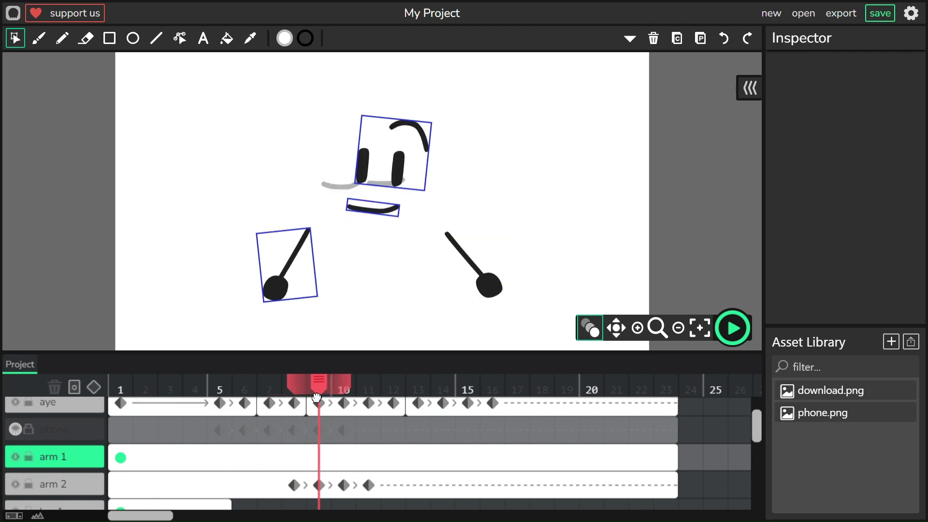
{"action": "left_click", "coordinate": [520, 314]}
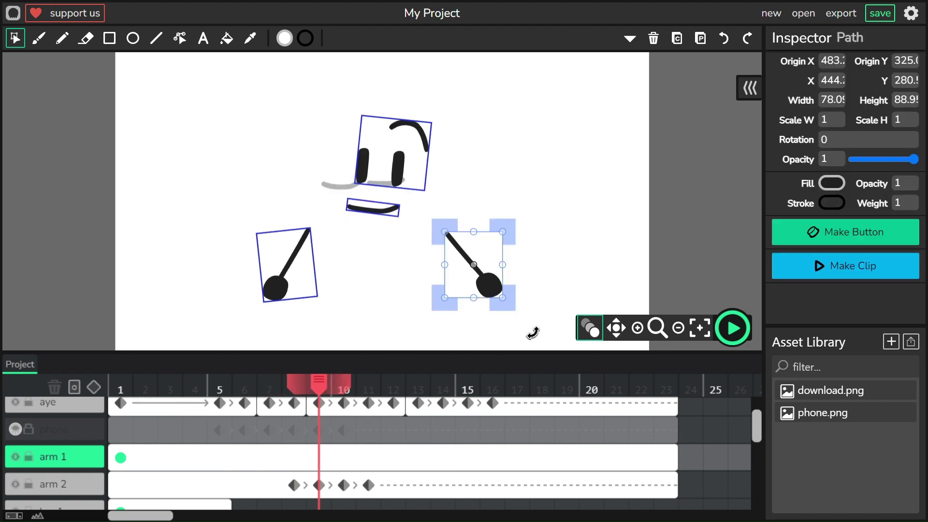
{"action": "left_click_drag", "start_coordinate": [530, 330], "coordinate": [526, 335]}
{"action": "left_click_drag", "start_coordinate": [503, 305], "coordinate": [507, 306]}
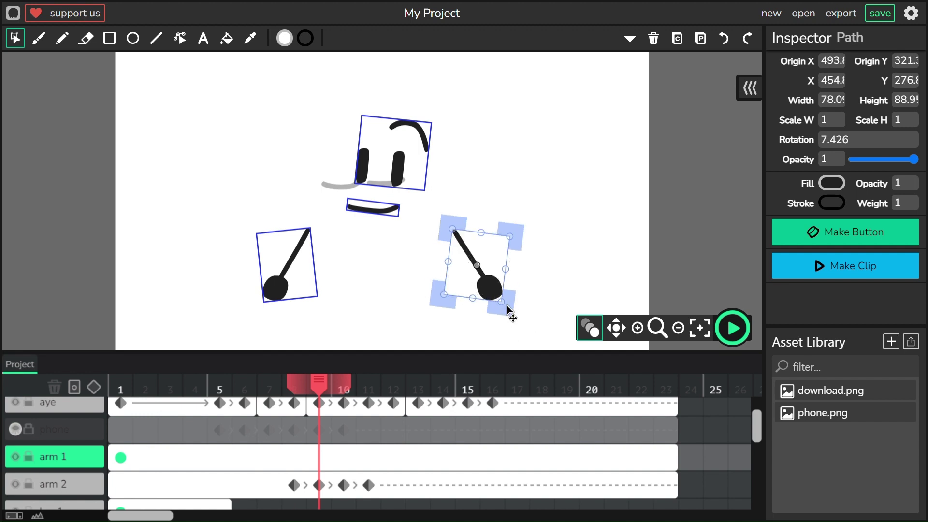
{"action": "left_click", "coordinate": [549, 303]}
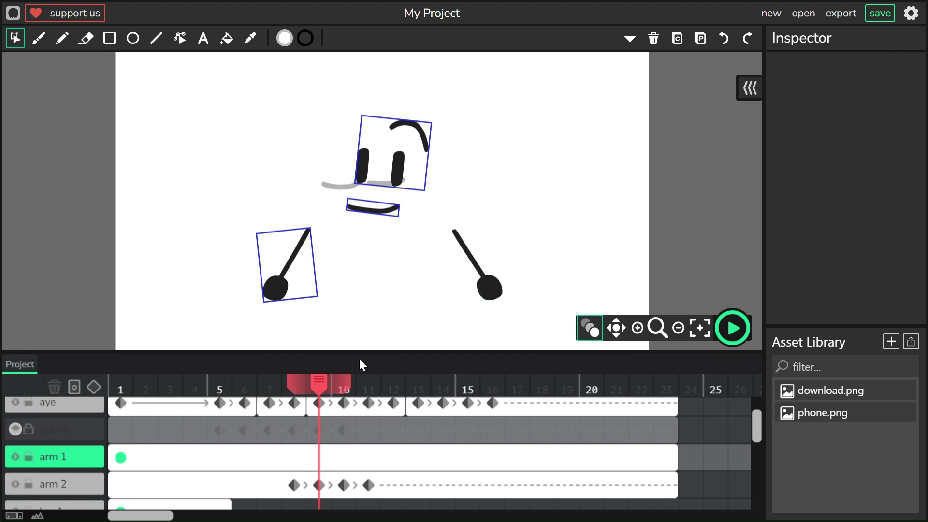
Undo the rotation and repositioning of arm 1 made at frame 9
{"action": "left_click", "coordinate": [723, 38]}
{"action": "left_click", "coordinate": [723, 39]}
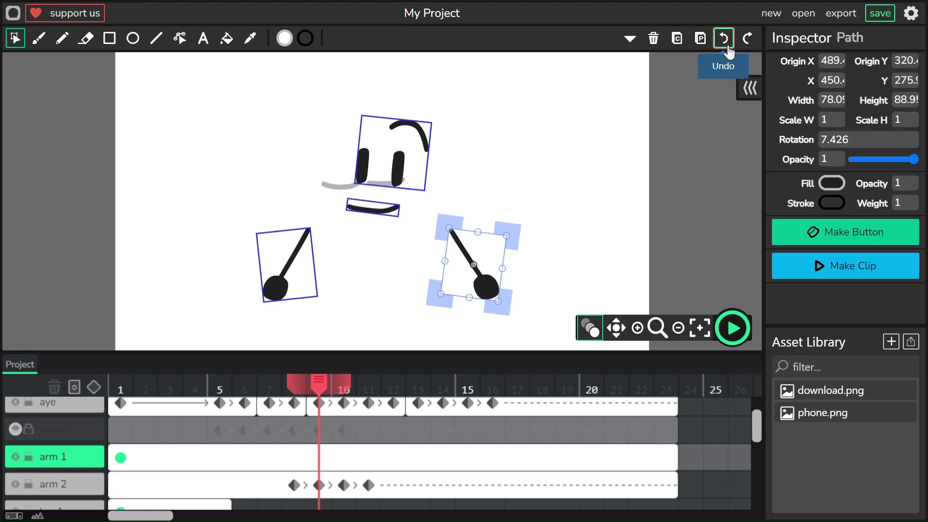
{"action": "left_click", "coordinate": [723, 38]}
{"action": "left_click", "coordinate": [723, 38]}
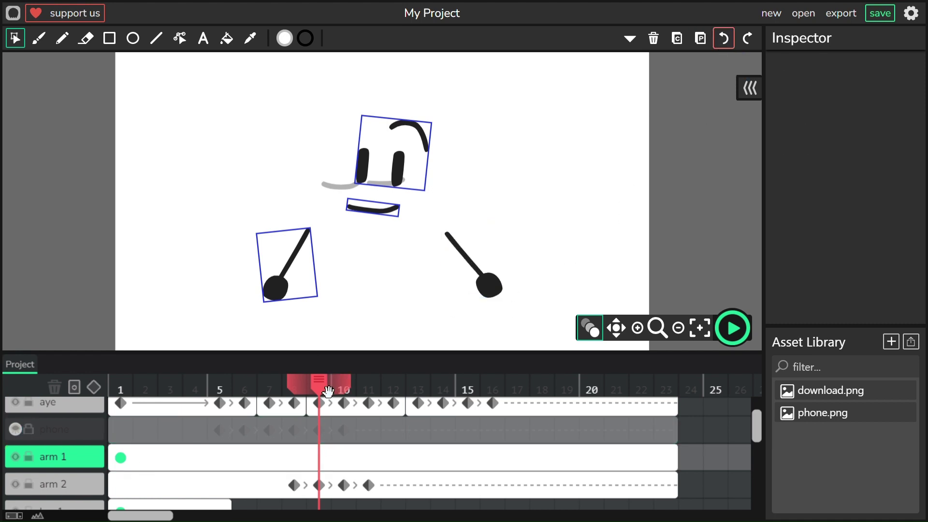
Go back to frame 8 and add a tween to the arm 1 layer
{"action": "left_click_drag", "start_coordinate": [328, 393], "coordinate": [303, 395]}
{"action": "left_click", "coordinate": [99, 388]}
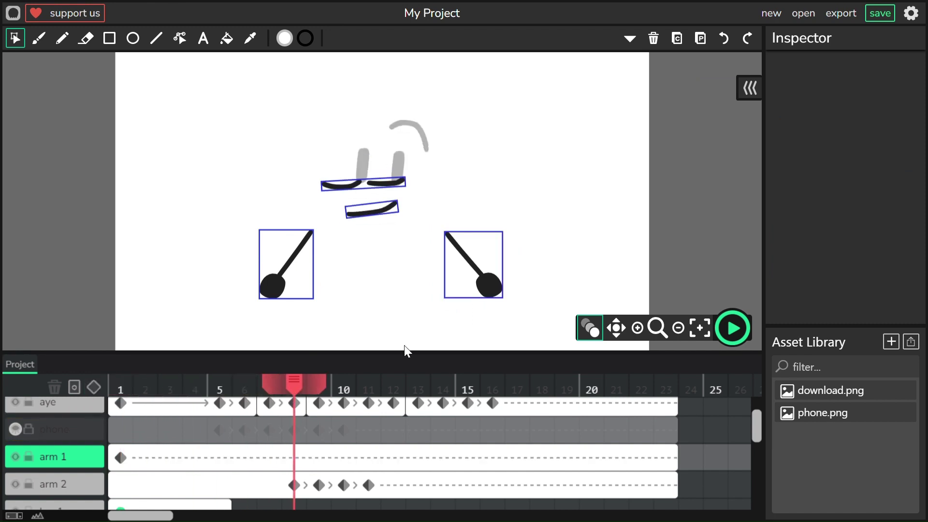
Rotate arm 1 to about -7° at frame 8 and to about 4.7° at frame 9
{"action": "left_click", "coordinate": [503, 296]}
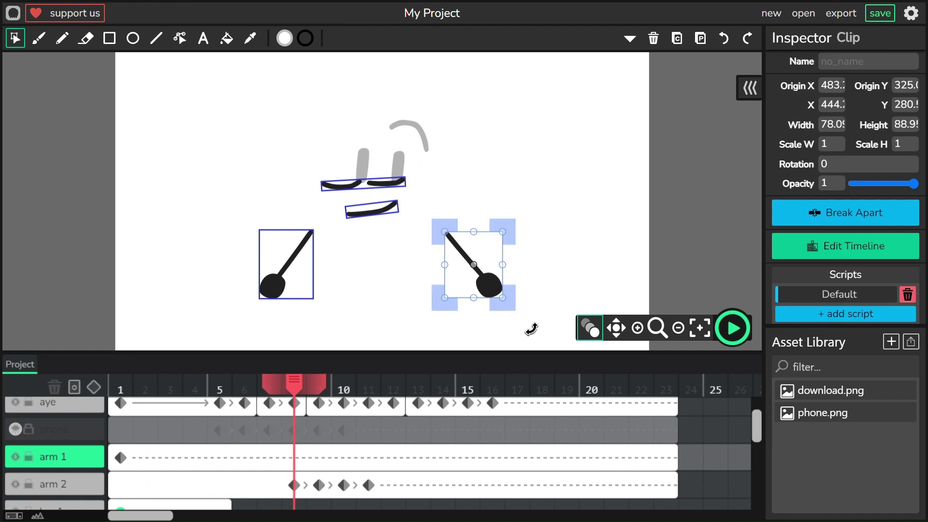
{"action": "left_click_drag", "start_coordinate": [532, 328], "coordinate": [534, 321]}
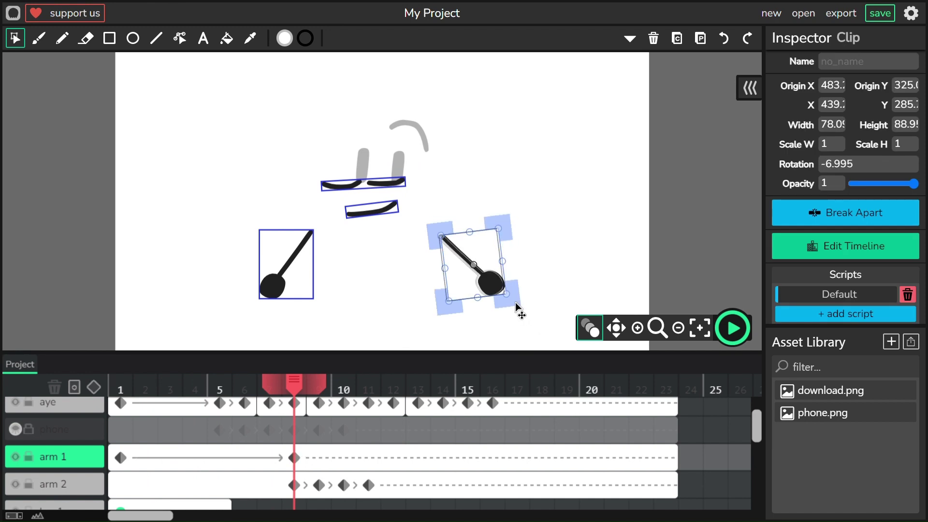
{"action": "left_click_drag", "start_coordinate": [295, 395], "coordinate": [317, 398]}
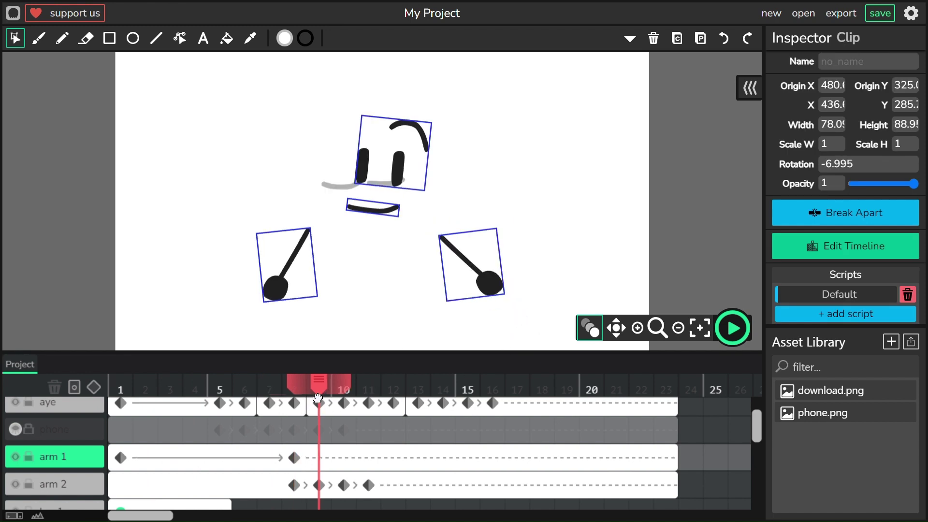
{"action": "left_click", "coordinate": [505, 312]}
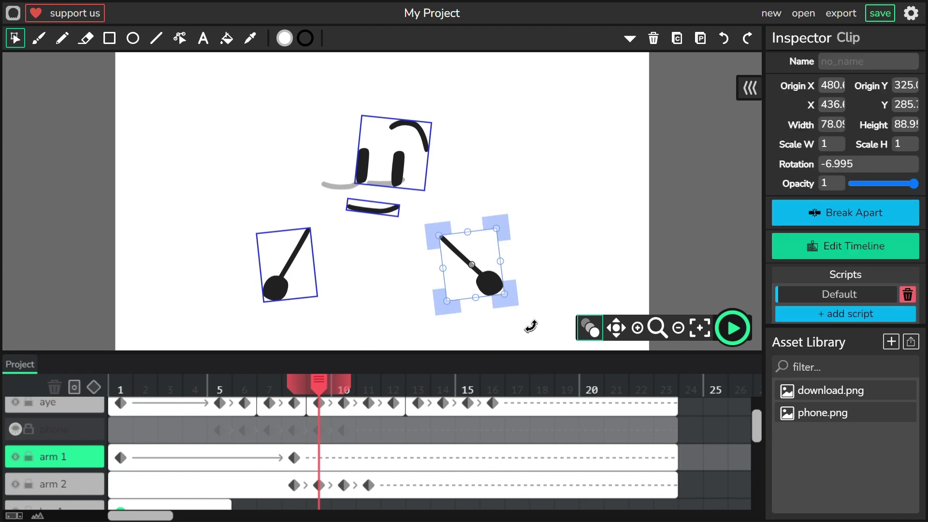
{"action": "left_click_drag", "start_coordinate": [531, 326], "coordinate": [520, 315]}
Add a rotation keyframe to arm 1 at frame 10, turning the arm to about 1.1°
{"action": "left_click_drag", "start_coordinate": [328, 387], "coordinate": [344, 393]}
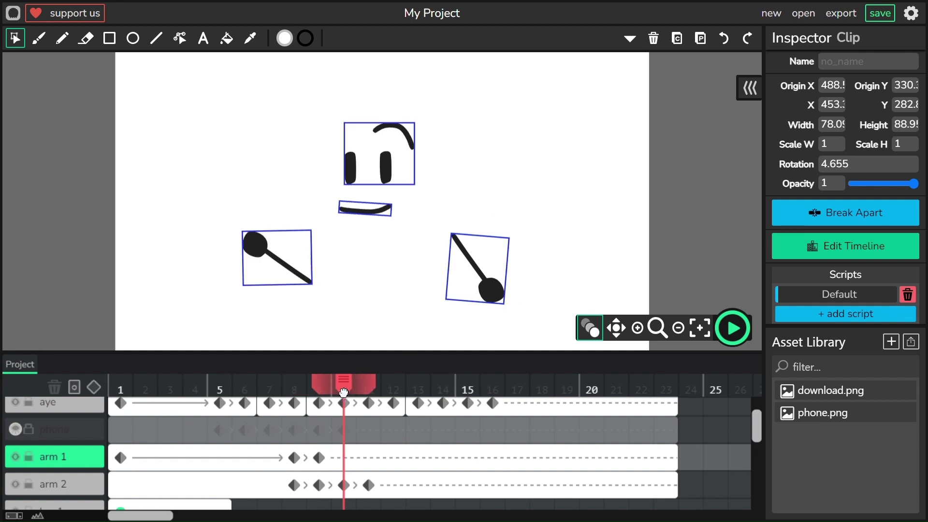
{"action": "left_click", "coordinate": [512, 319]}
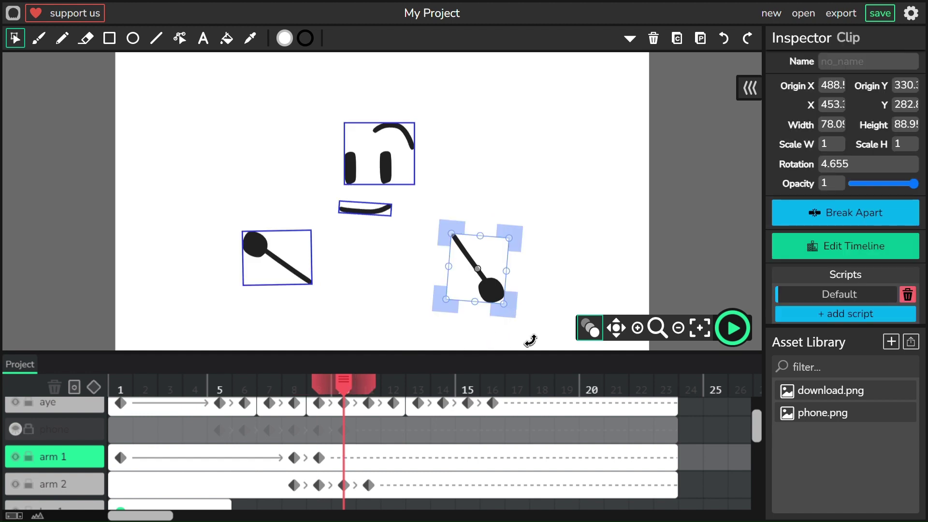
{"action": "left_click_drag", "start_coordinate": [530, 335], "coordinate": [510, 311]}
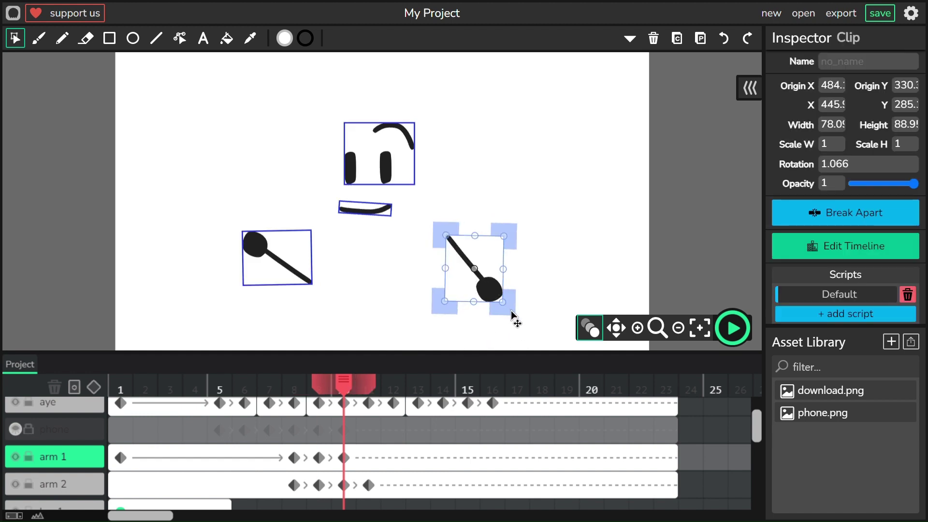
{"action": "left_click", "coordinate": [557, 306]}
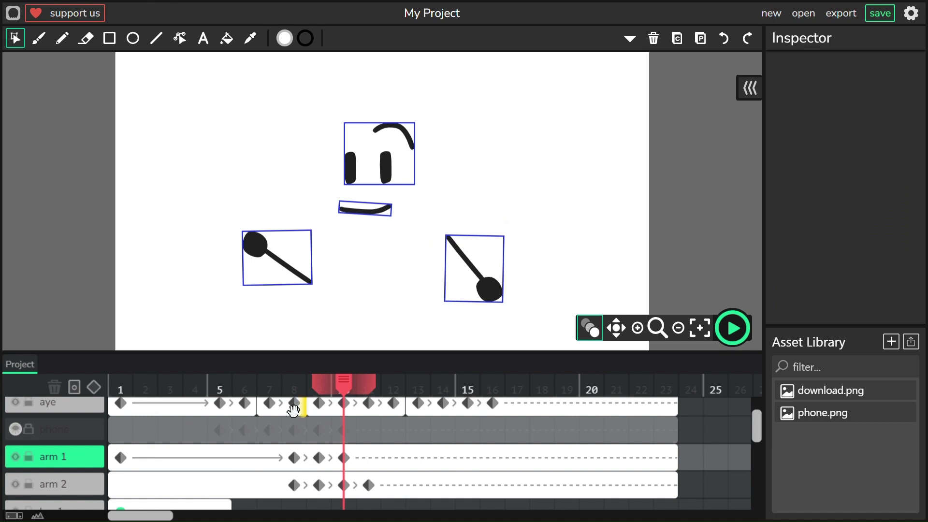
Show the phone layer again and play the animation from frame 1, returning to the first frame
{"action": "left_click", "coordinate": [15, 429]}
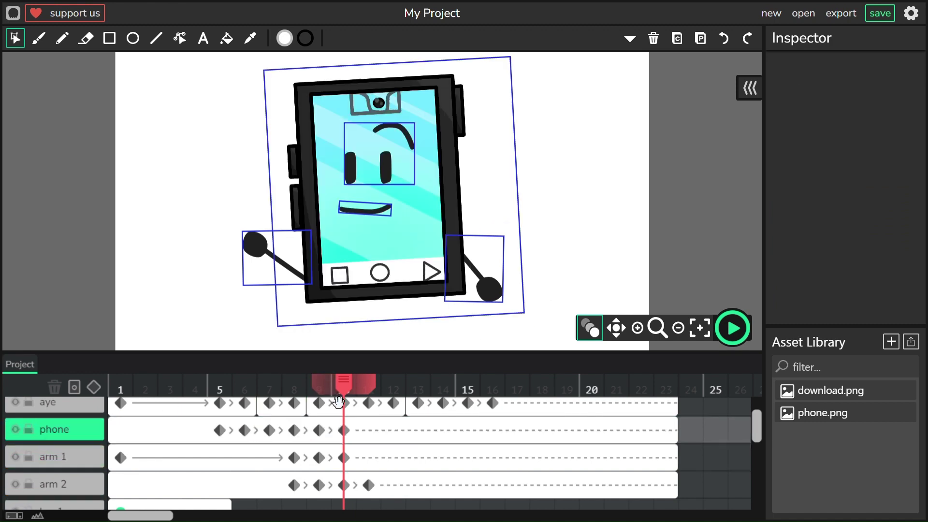
{"action": "left_click_drag", "start_coordinate": [344, 384], "coordinate": [87, 419]}
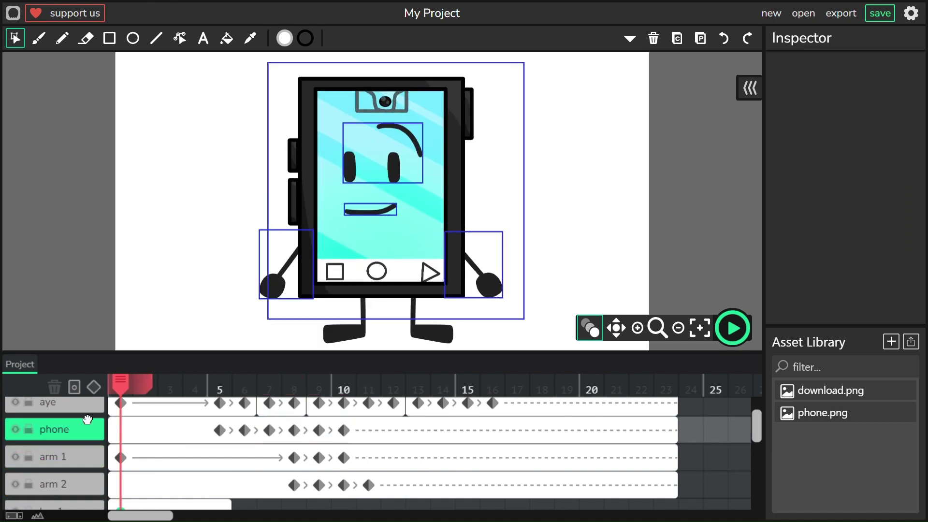
{"action": "left_click", "coordinate": [732, 328]}
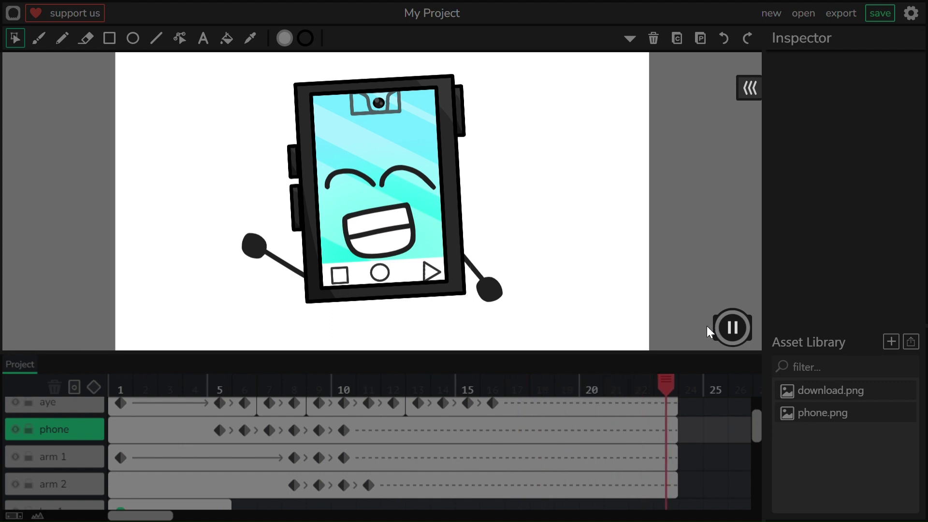
{"action": "left_click", "coordinate": [732, 327]}
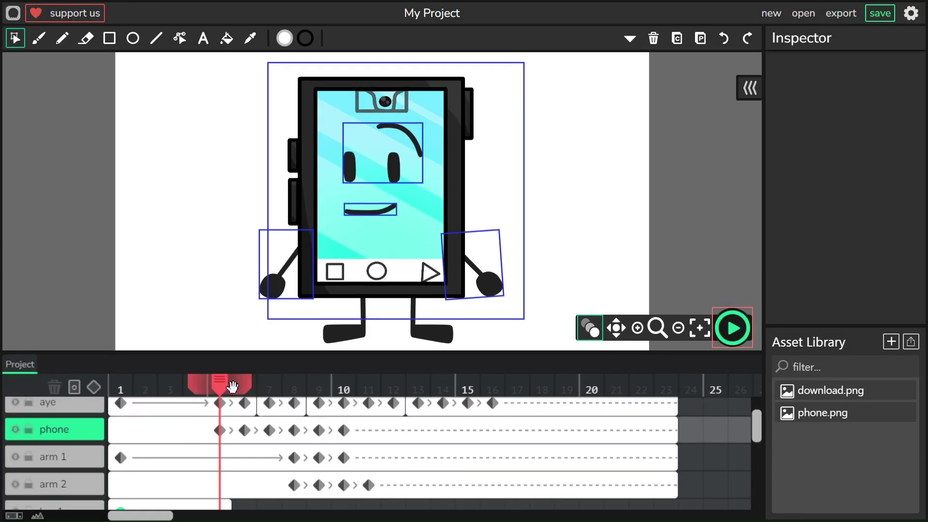
{"action": "left_click_drag", "start_coordinate": [226, 392], "coordinate": [127, 425]}
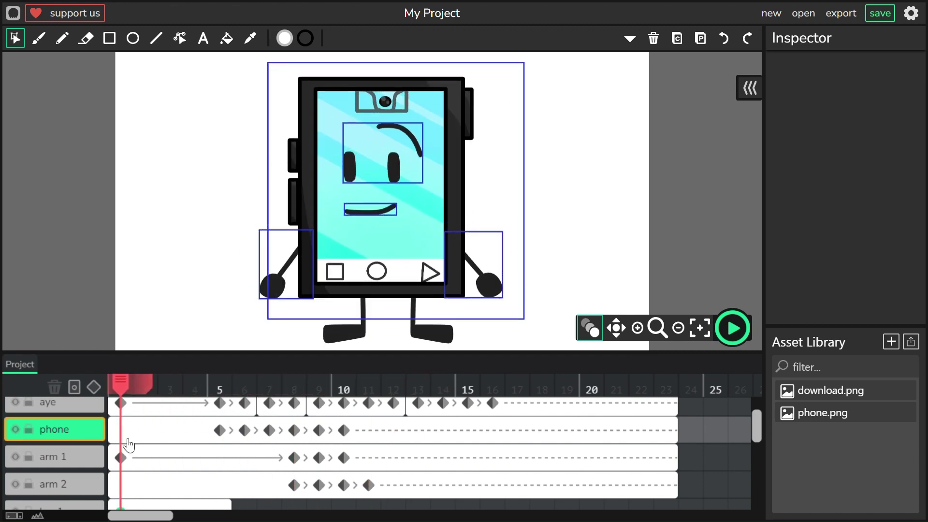
Extend the leg 2 and leg 1 frames to a length of 23 and play the animation to check them
{"action": "scroll", "coordinate": [220, 466], "scroll_direction": "down", "scroll_amount": 3}
{"action": "left_click", "coordinate": [208, 437]}
{"action": "scroll", "coordinate": [209, 447], "scroll_direction": "up", "scroll_amount": 1}
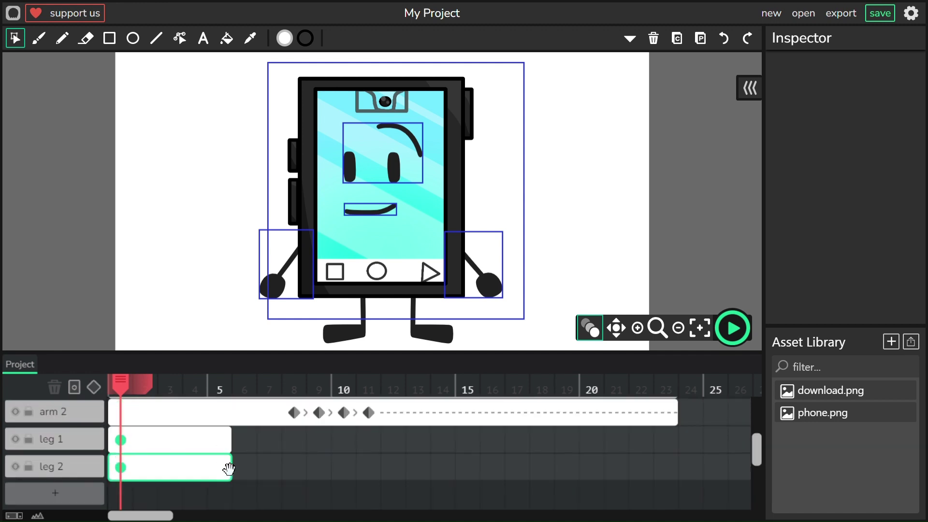
{"action": "left_click_drag", "start_coordinate": [231, 468], "coordinate": [666, 459]}
{"action": "left_click", "coordinate": [241, 453]}
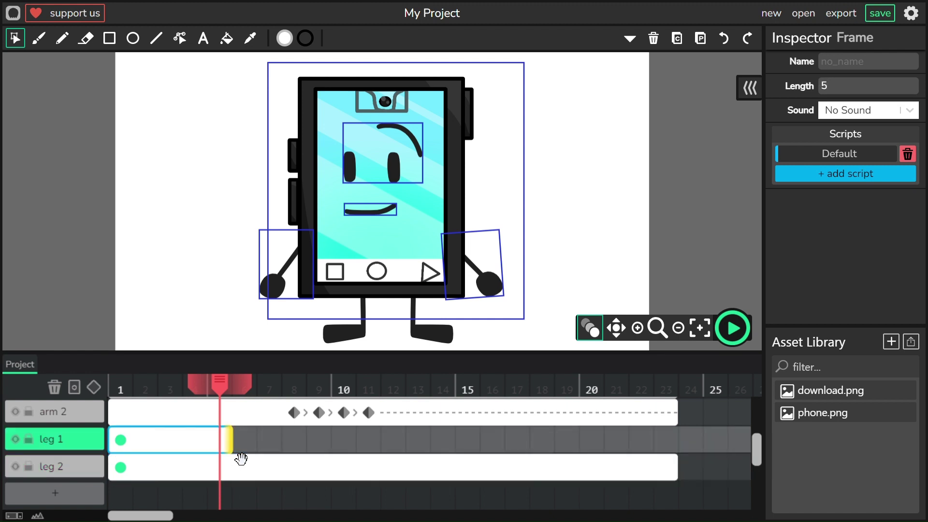
{"action": "left_click_drag", "start_coordinate": [240, 454], "coordinate": [685, 449]}
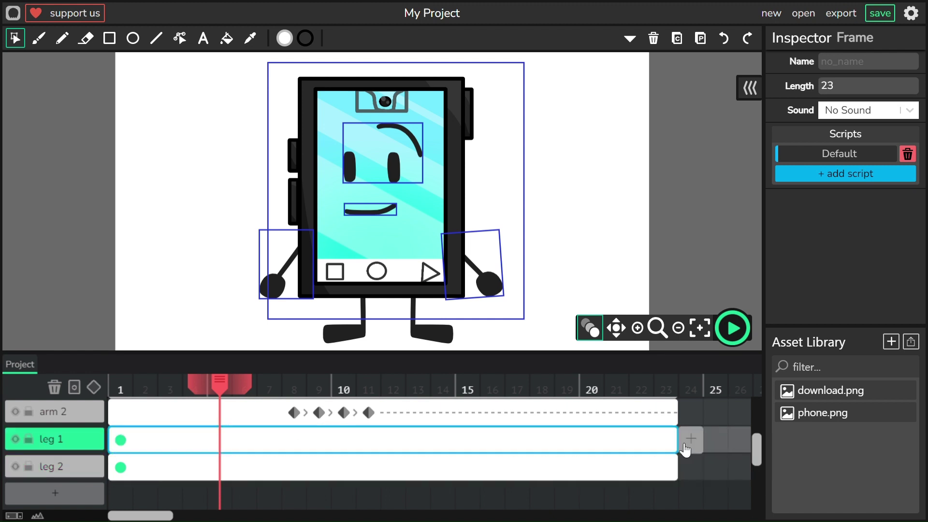
{"action": "left_click", "coordinate": [732, 328]}
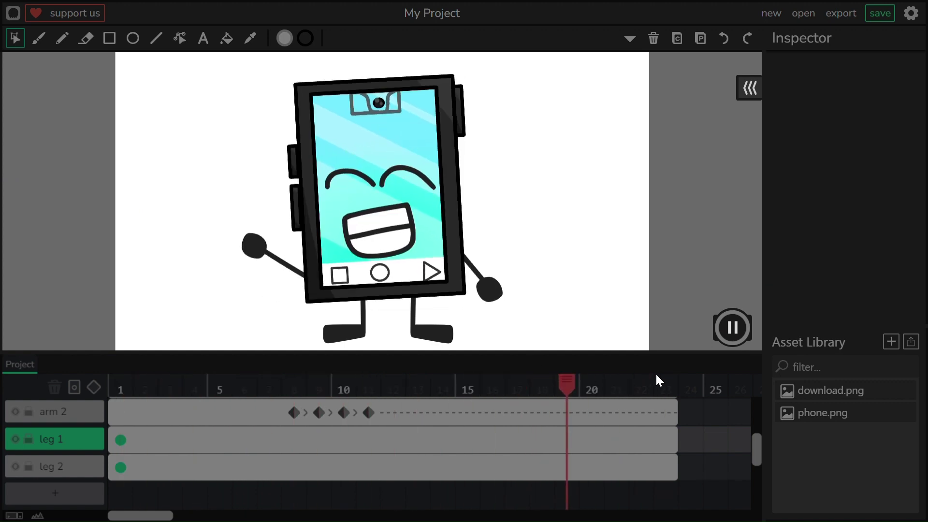
{"action": "left_click", "coordinate": [731, 327]}
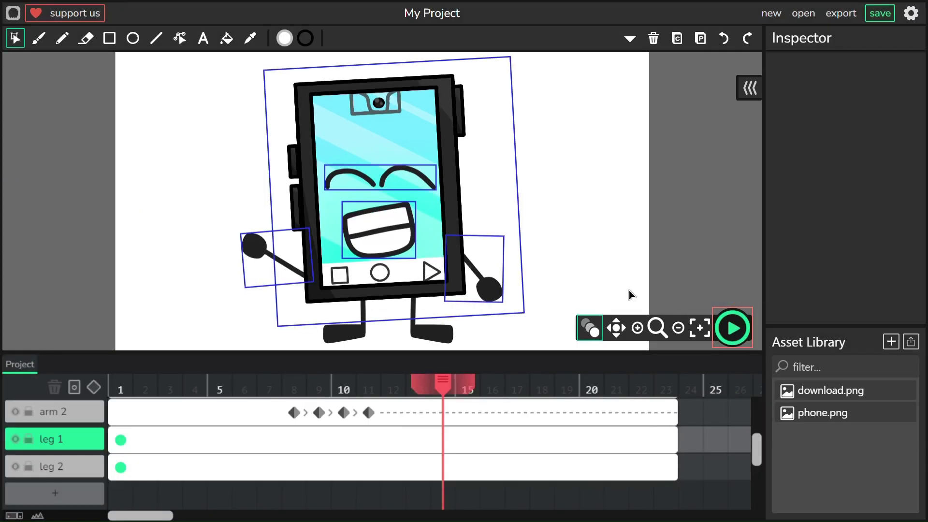